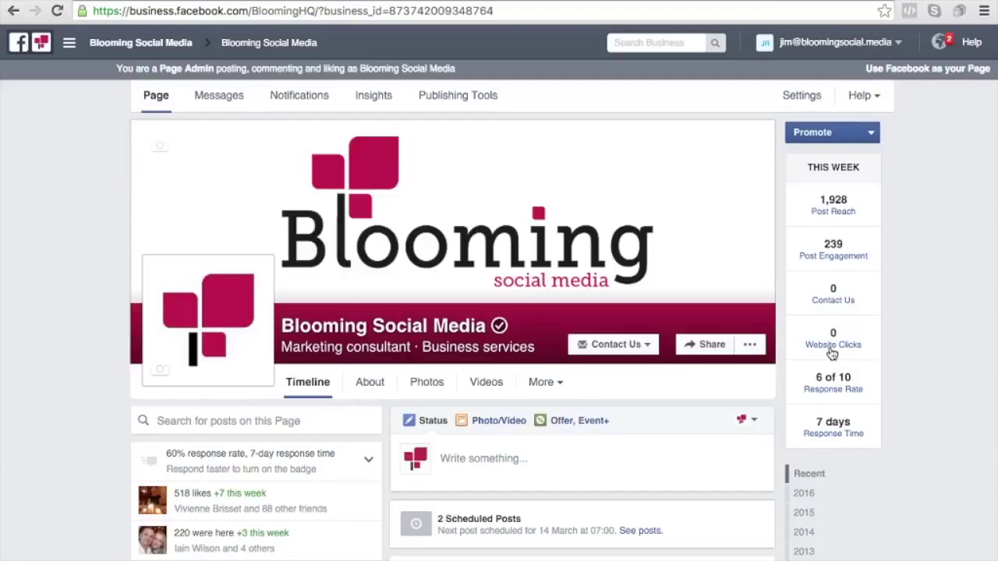
Open the Page's Insights overview and show its statistics for the last 28 days.
left_click(368, 98)
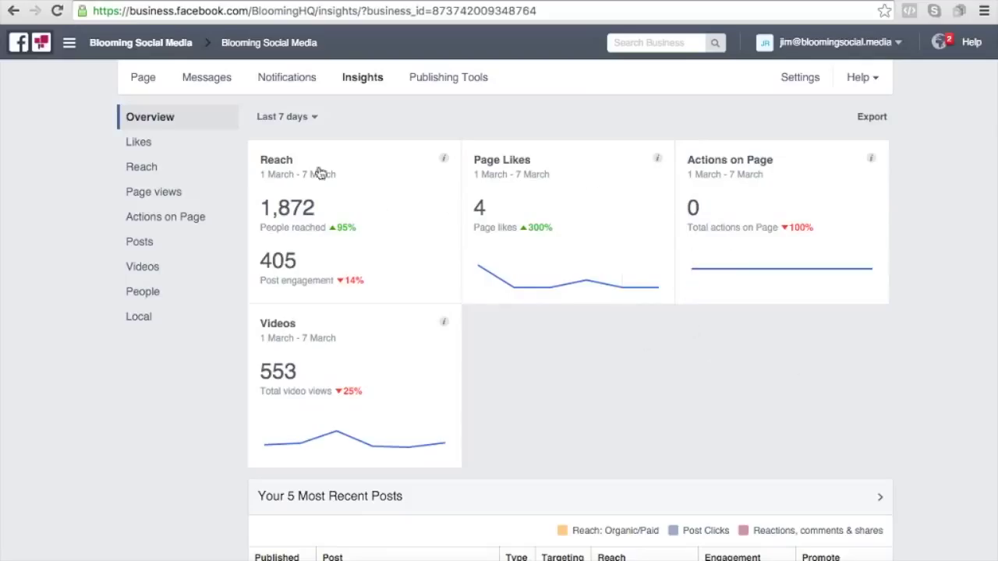
left_click(310, 118)
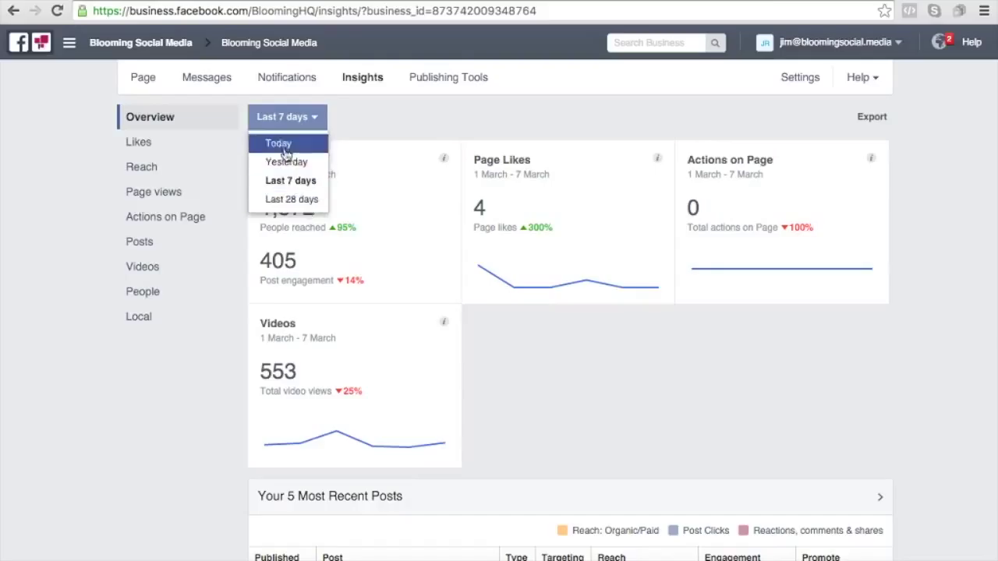
left_click(736, 369)
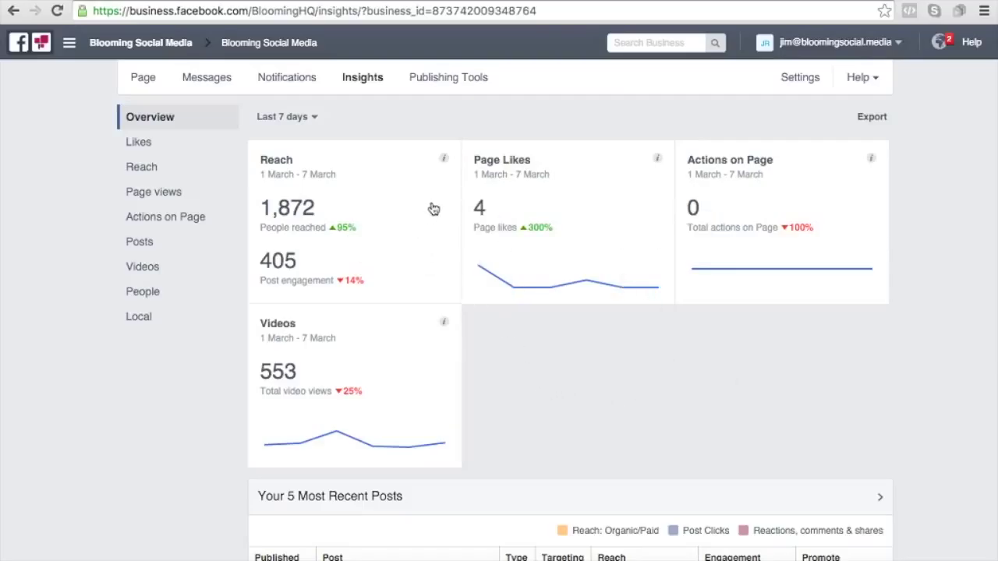
mouse_move(444, 162)
left_click(295, 117)
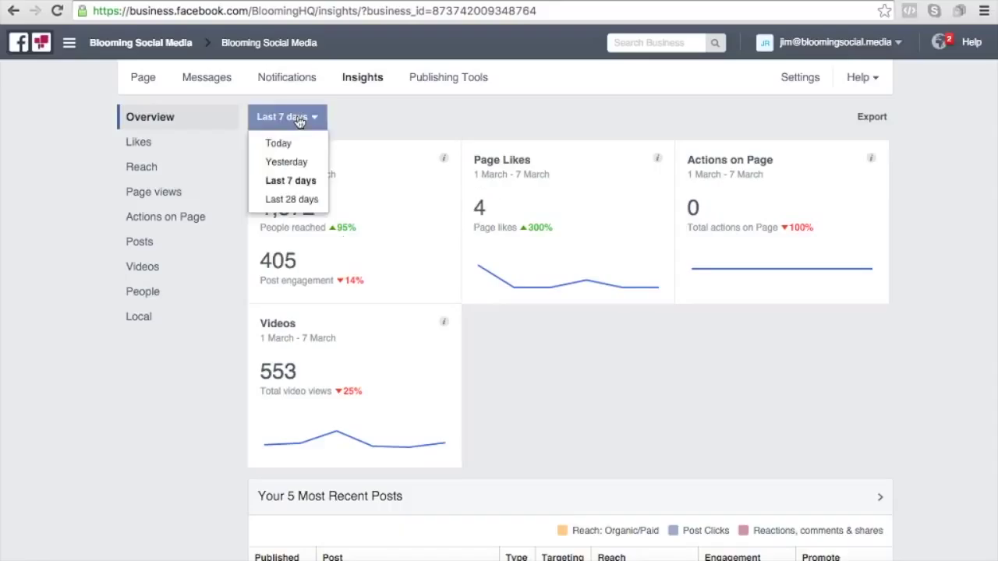
left_click(304, 202)
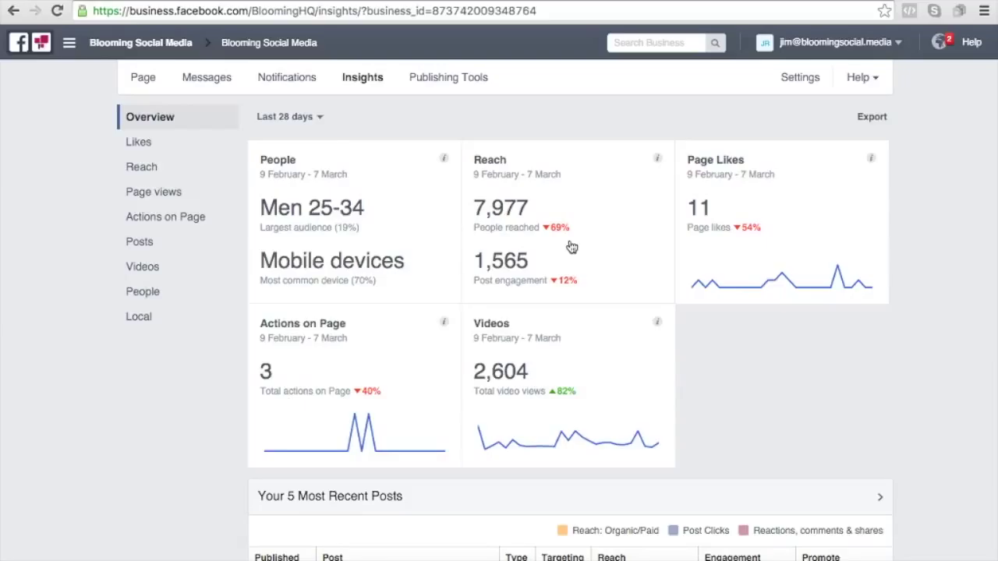
Return the overview to the last 7 days and examine the reach, engagement, Page likes, actions and video summaries.
left_click(318, 122)
left_click(309, 185)
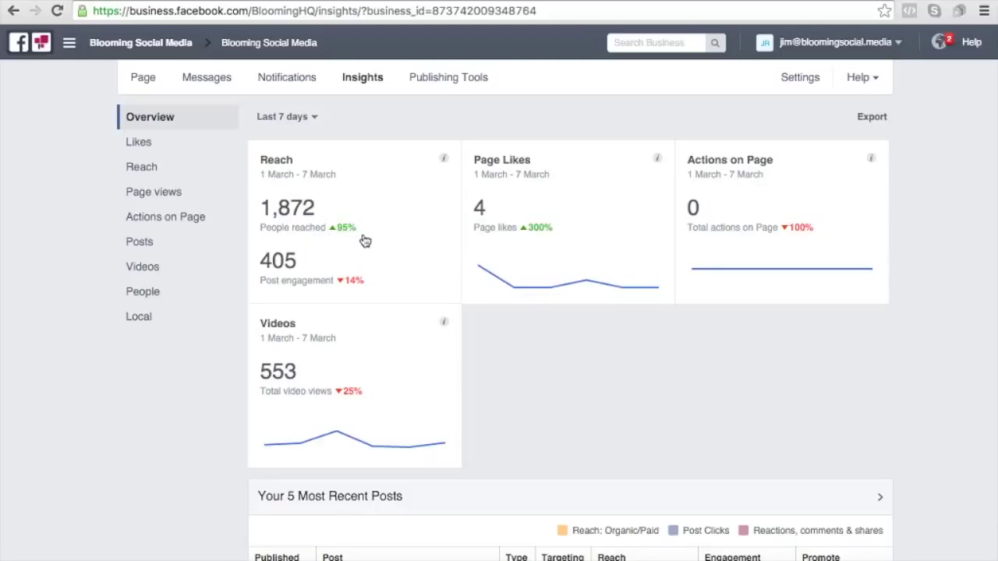
mouse_move(358, 288)
mouse_move(538, 232)
mouse_move(871, 160)
mouse_move(446, 325)
Open the details of the recent video post about getting initial Facebook likes and view its Minutes viewed breakdown.
scroll(905, 430, "down", 4)
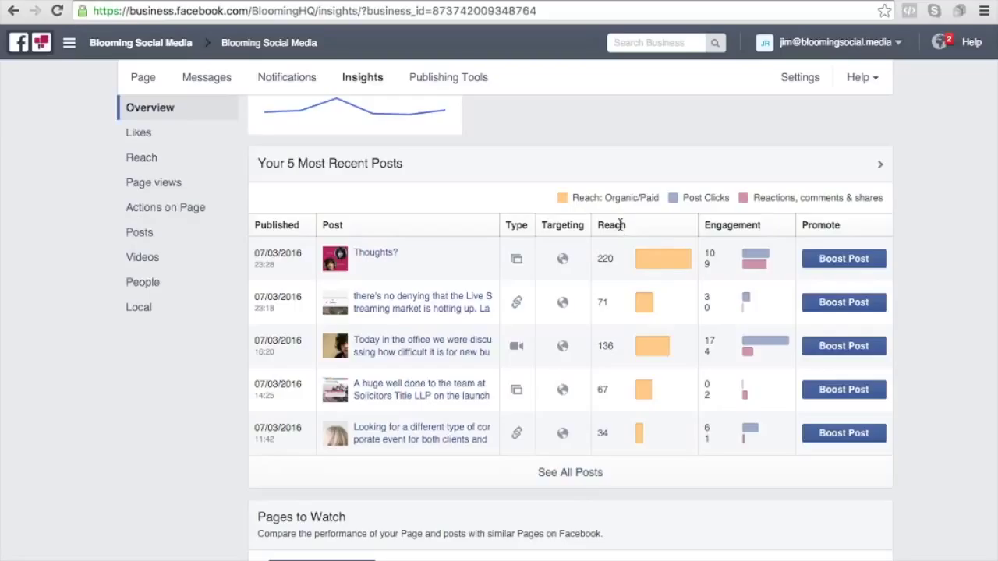
mouse_move(636, 254)
mouse_move(680, 262)
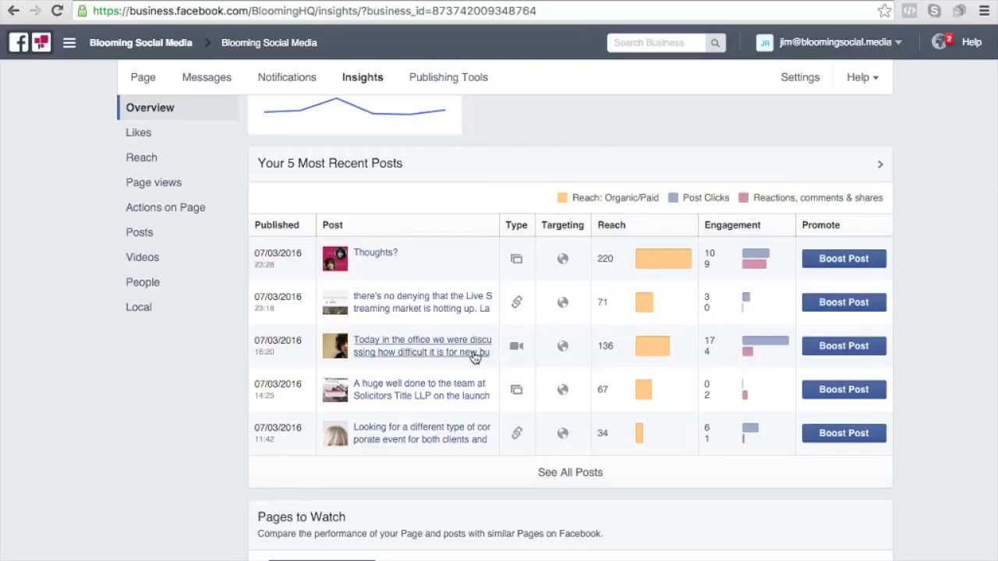
left_click(379, 345)
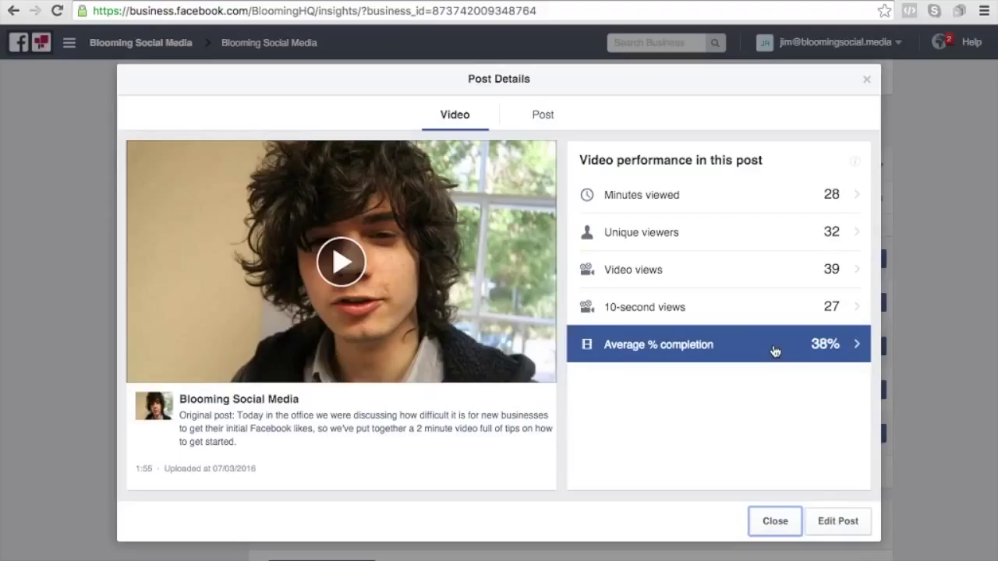
left_click(770, 198)
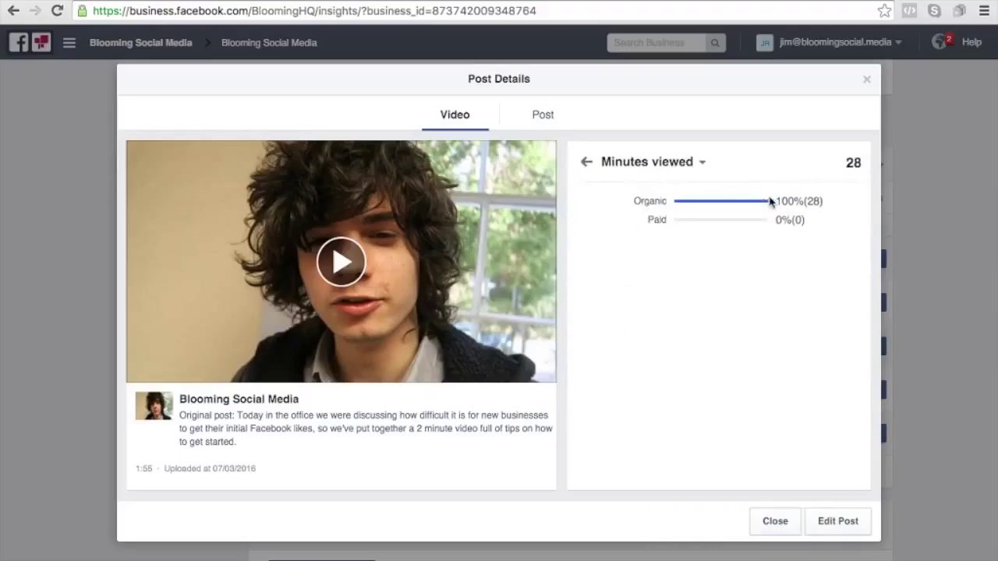
left_click(586, 161)
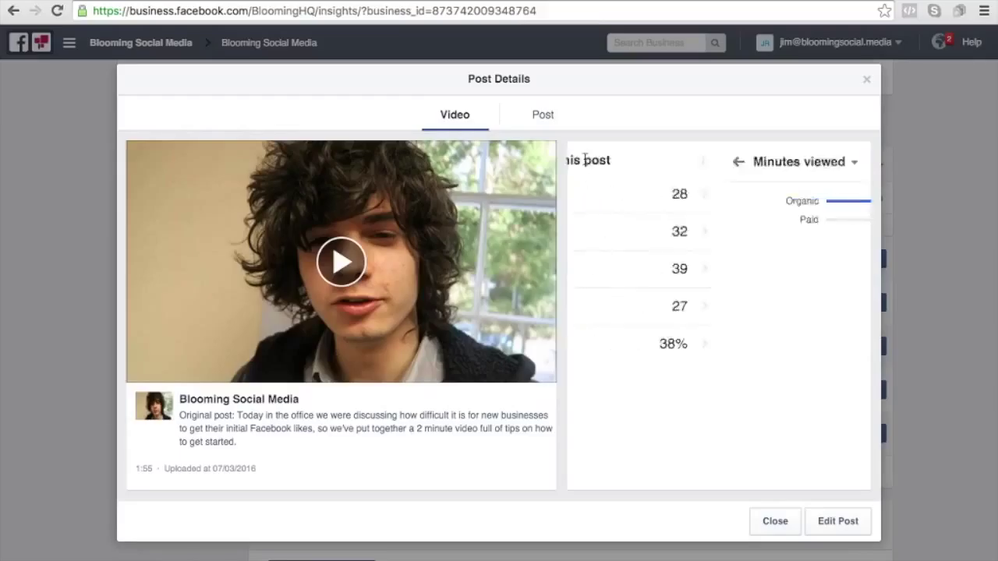
Examine the video post's overall post statistics, including what Clicks to Play and Other Clicks mean, and close its details.
left_click(546, 122)
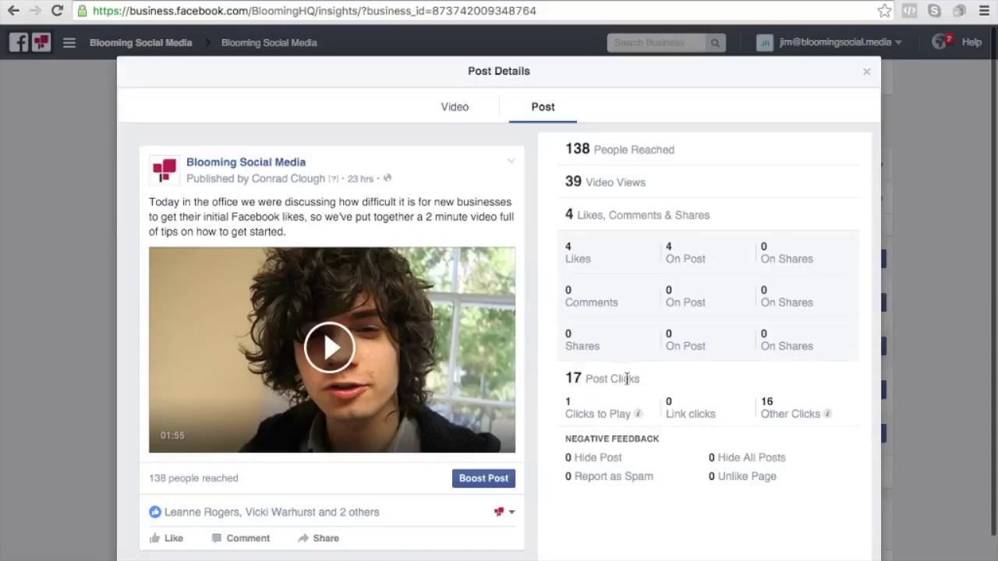
mouse_move(638, 414)
mouse_move(827, 415)
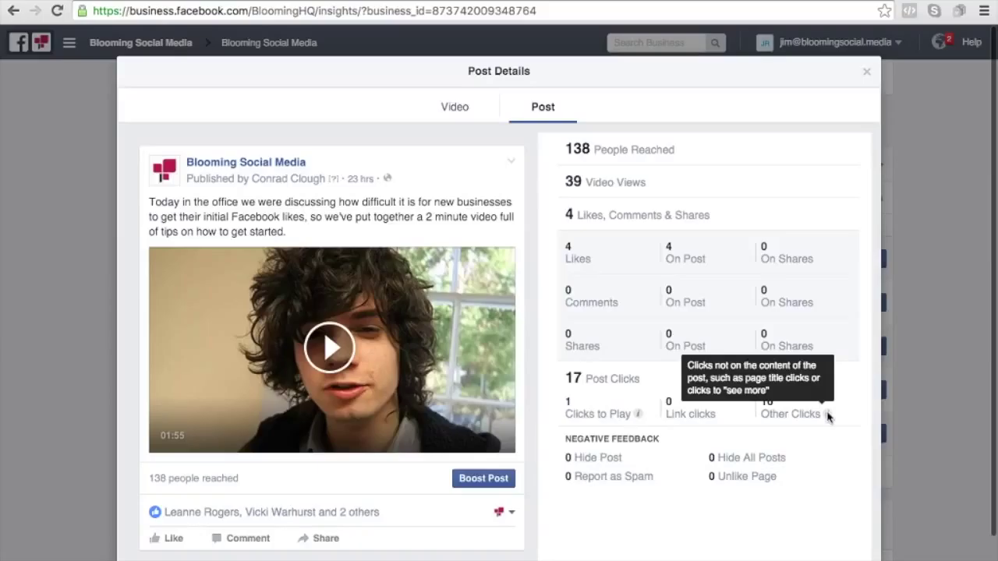
key("Escape")
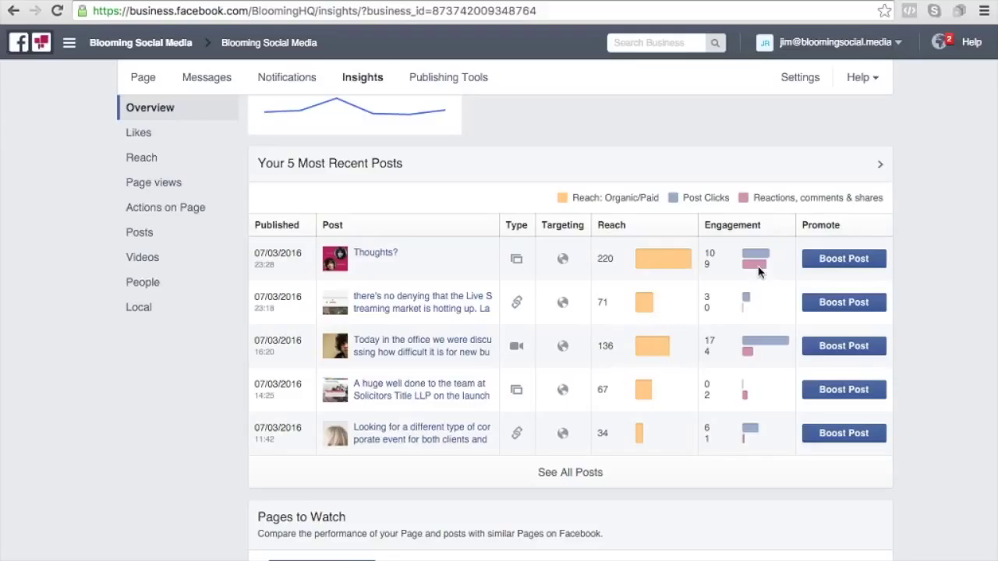
View the details of the "Thoughts?" post, examine its clicks and negative feedback, and close them.
left_click(375, 257)
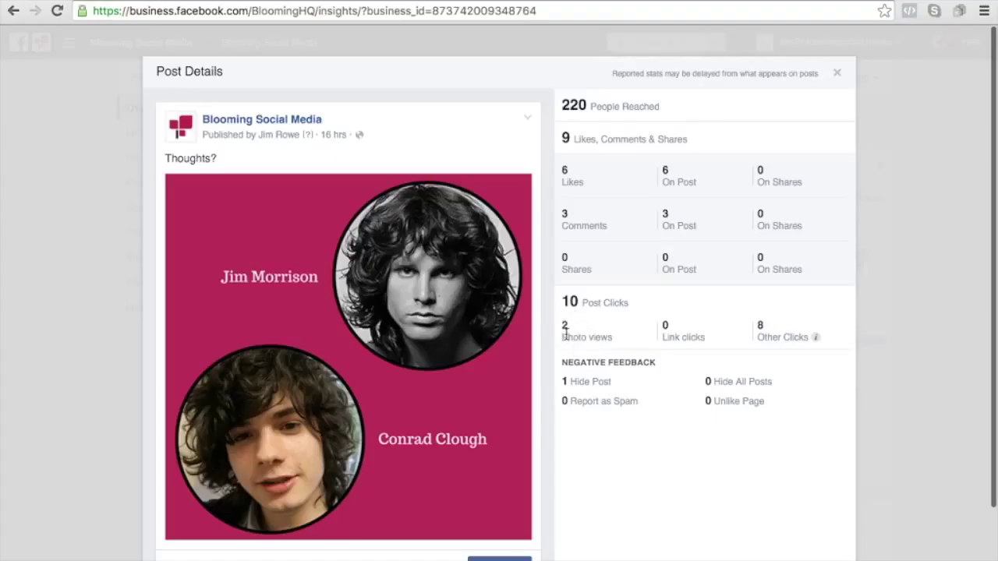
mouse_move(817, 338)
scroll(692, 481, "down", 3)
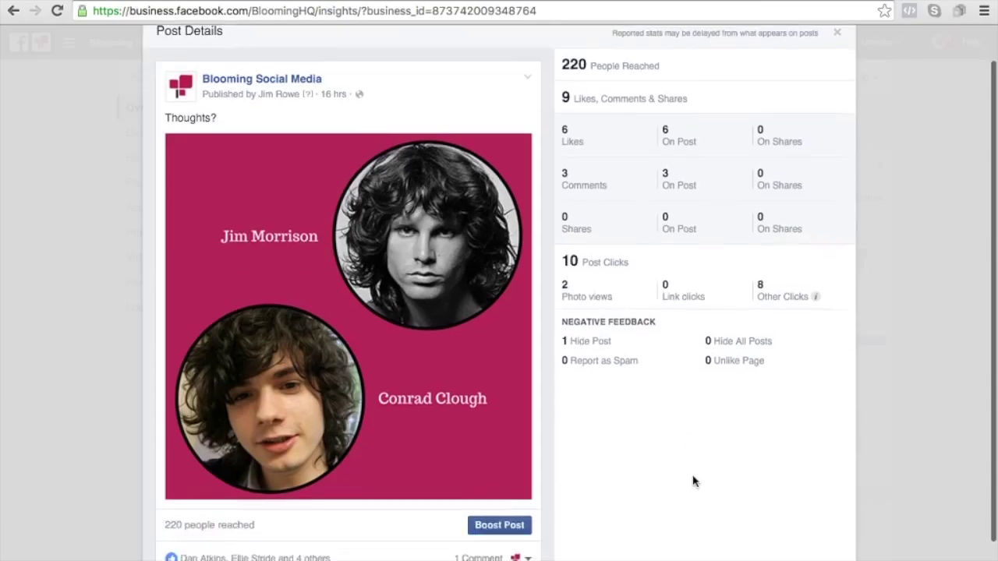
scroll(692, 481, "up", 3)
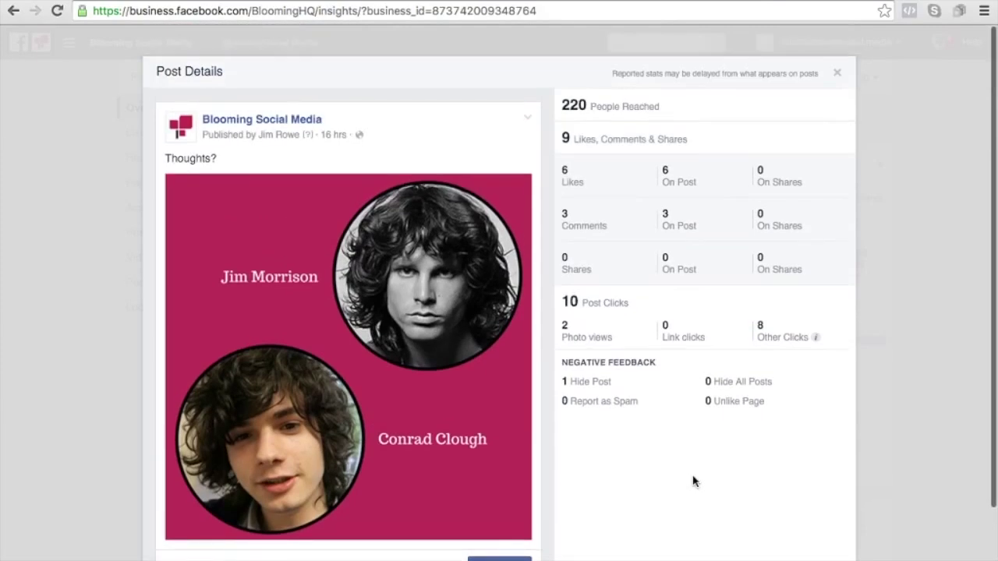
left_click(836, 73)
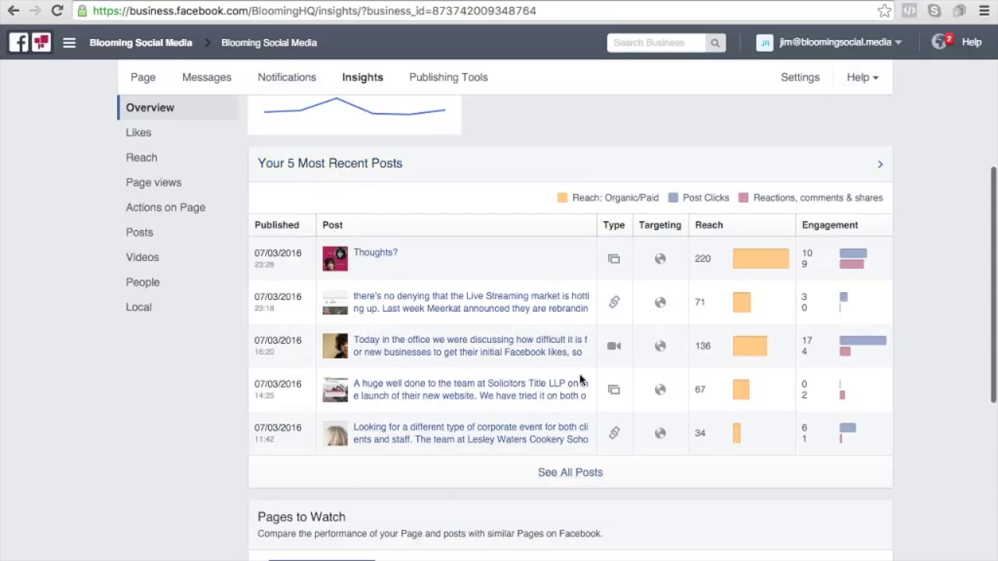
Examine the Pages to Watch comparison of Page likes, weekly change, posts and engagement.
scroll(918, 446, "down", 3)
scroll(917, 447, "down", 1)
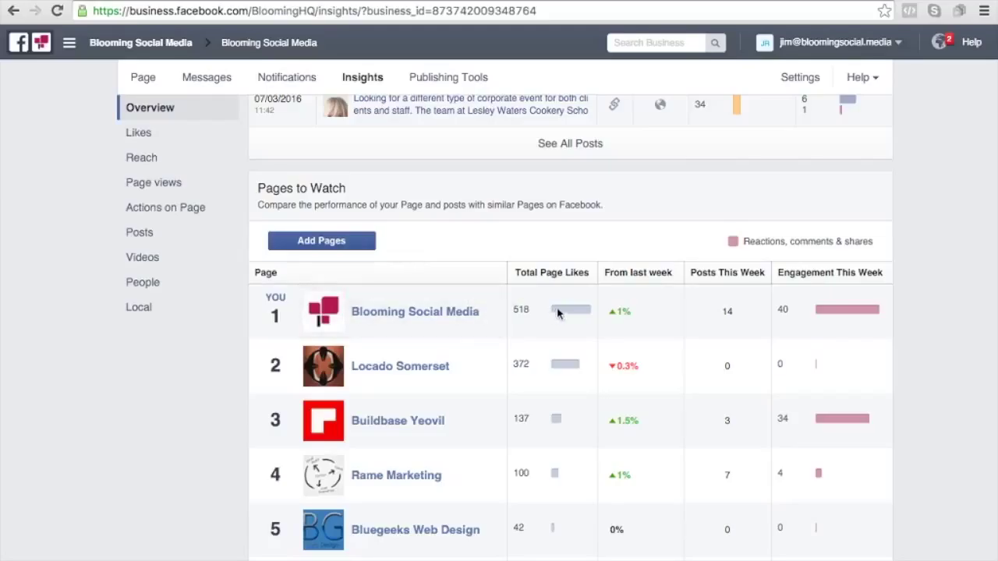
scroll(425, 406, "down", 3)
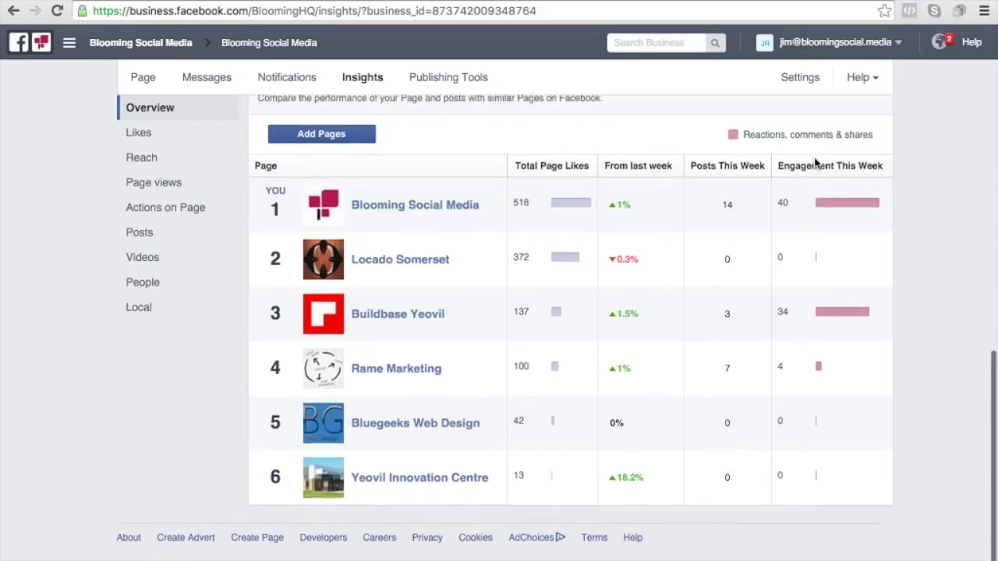
scroll(815, 158, "up", 10)
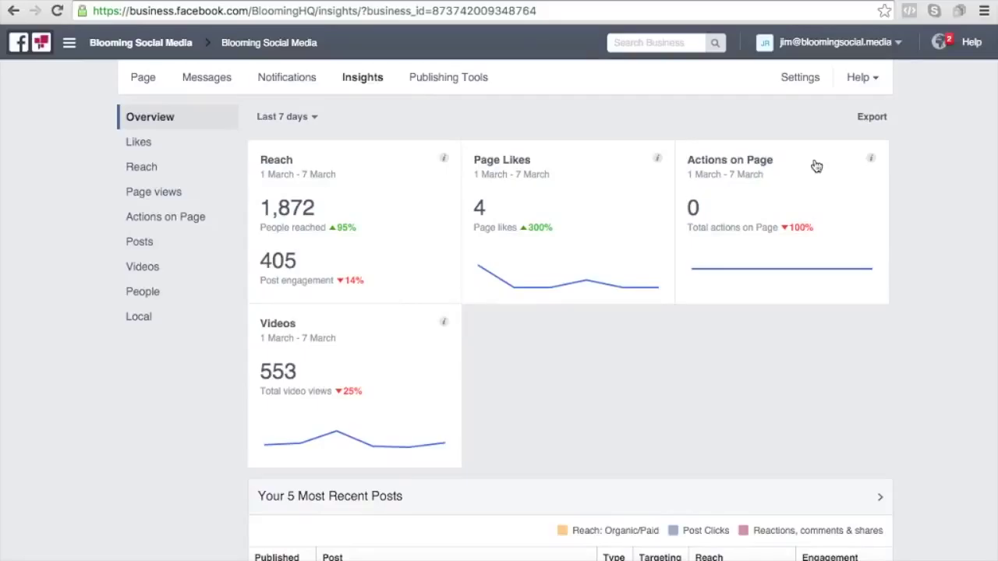
Open the Likes insights and view the data over one week, one month and one quarter, ending on one month.
left_click(142, 148)
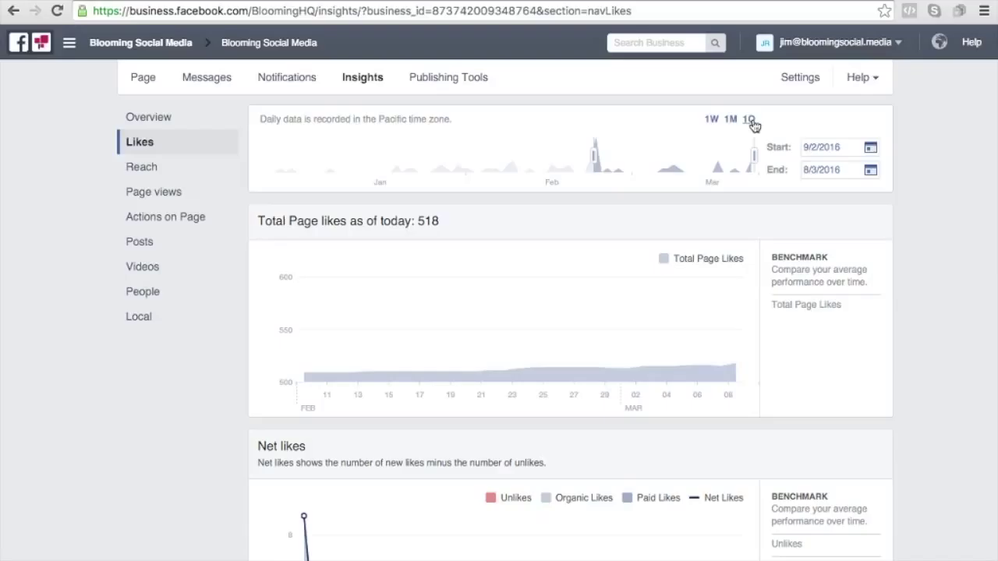
left_click(711, 118)
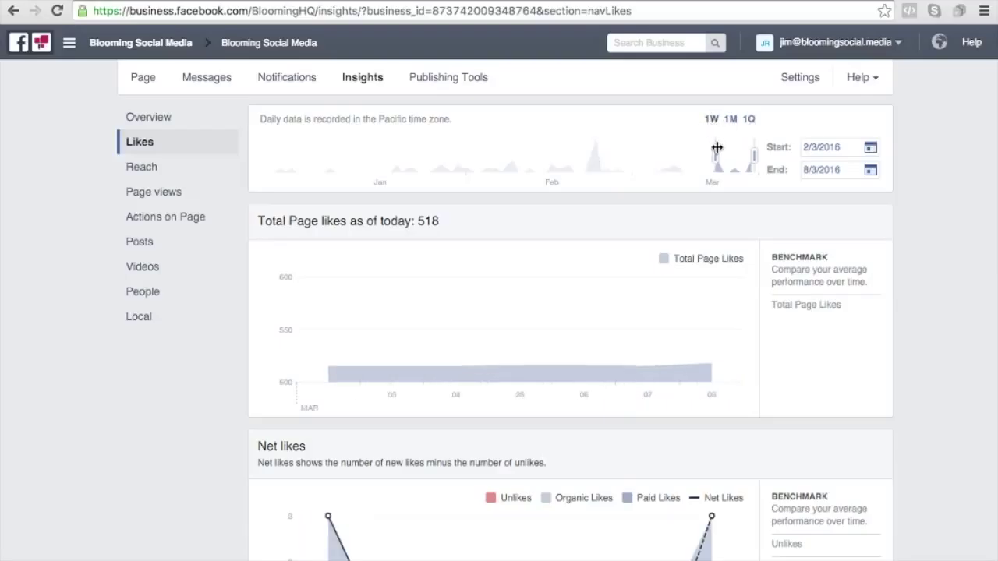
left_click(730, 119)
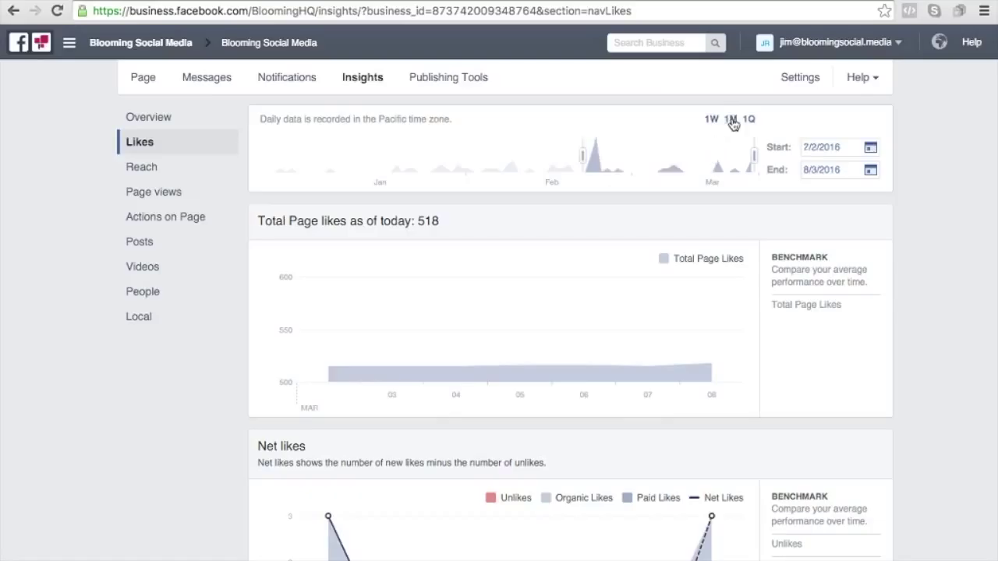
left_click(750, 119)
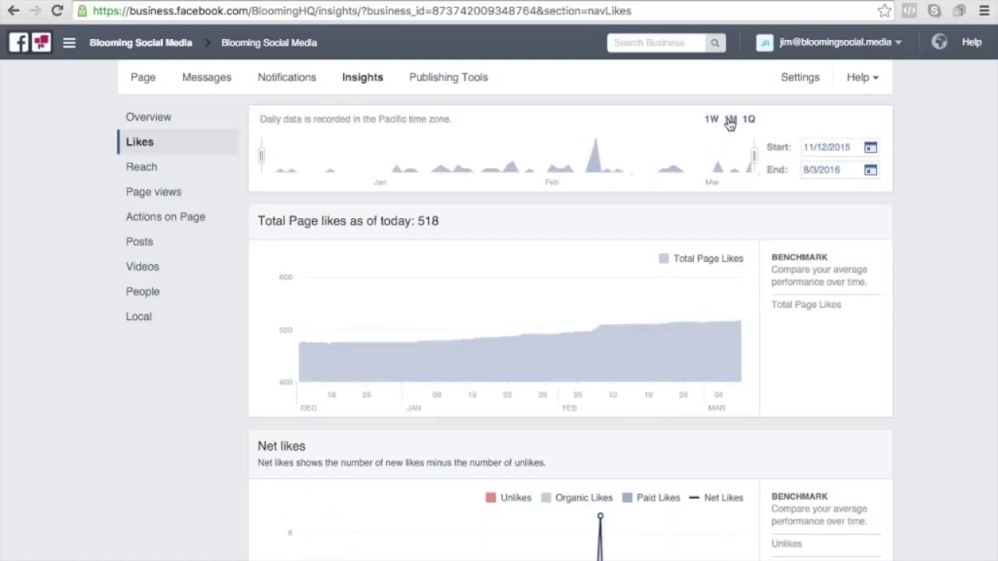
left_click(729, 119)
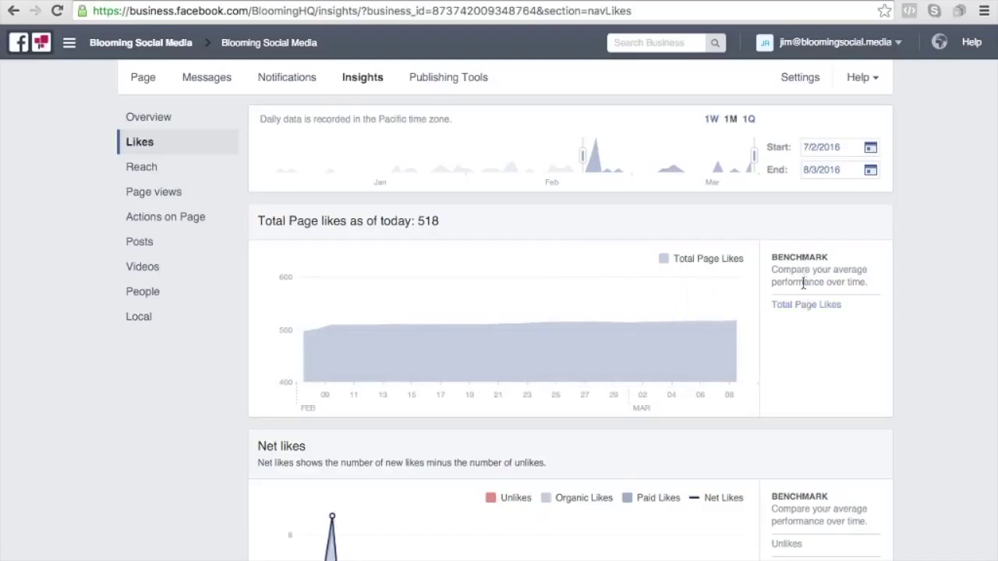
Benchmark total Page likes, followed by unlikes, organic, paid and net likes, against the previous period's averages.
left_click(804, 306)
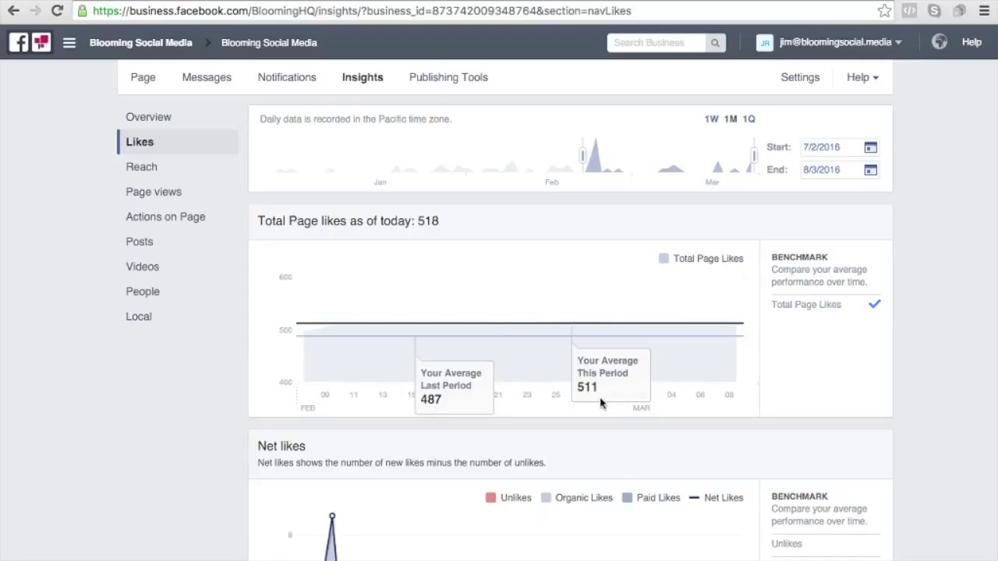
left_click(803, 305)
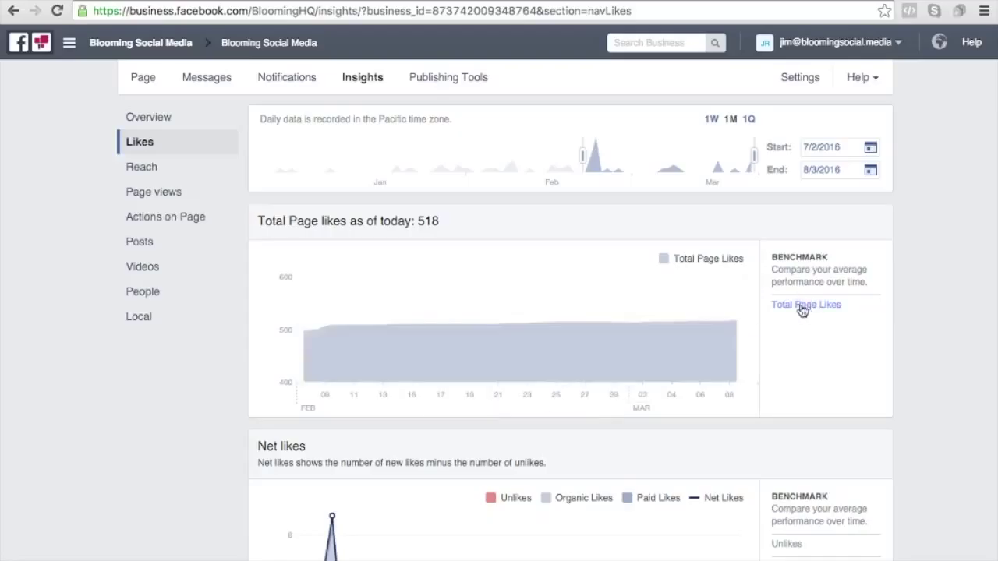
scroll(851, 355, "down", 5)
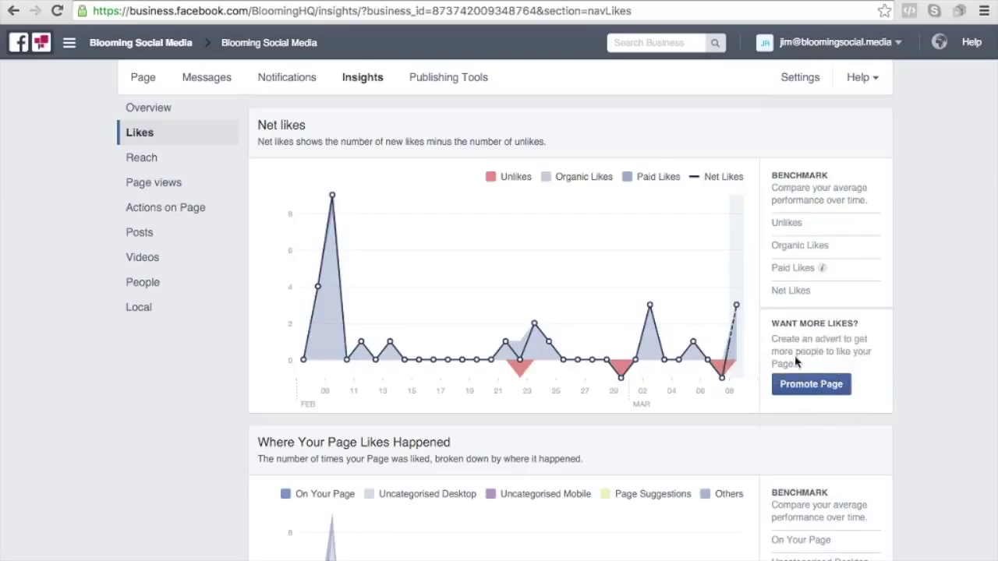
left_click(789, 223)
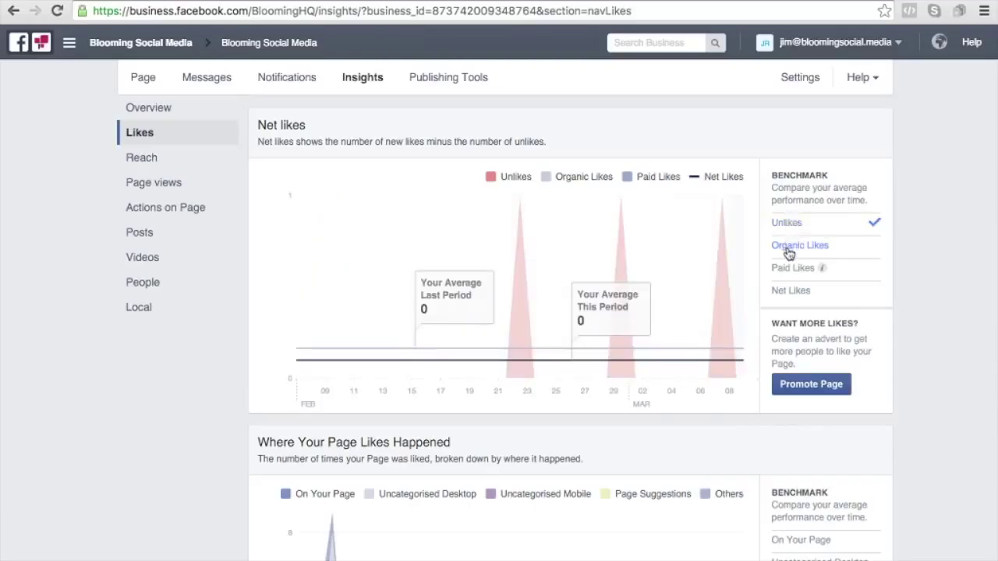
left_click(789, 251)
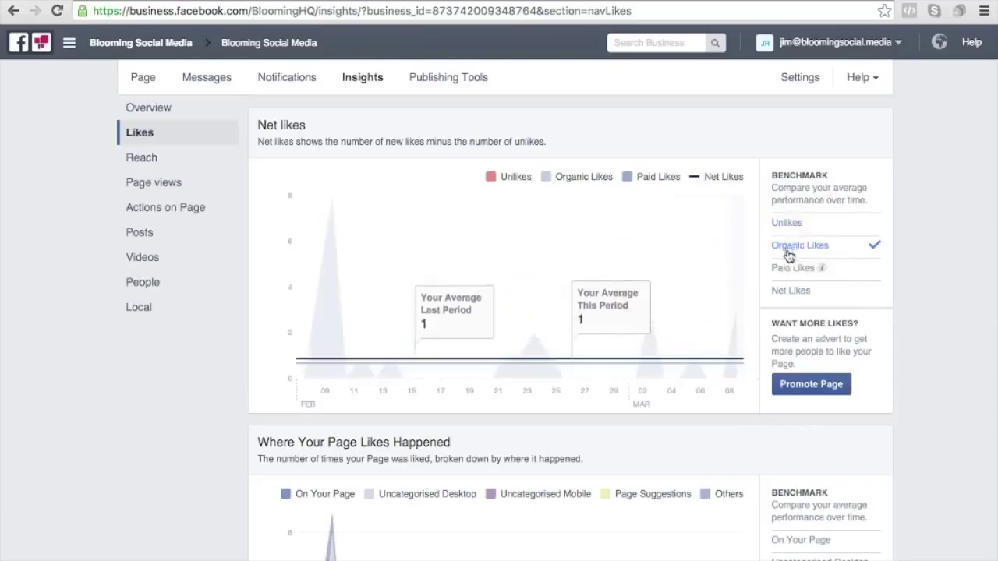
left_click(793, 269)
left_click(794, 290)
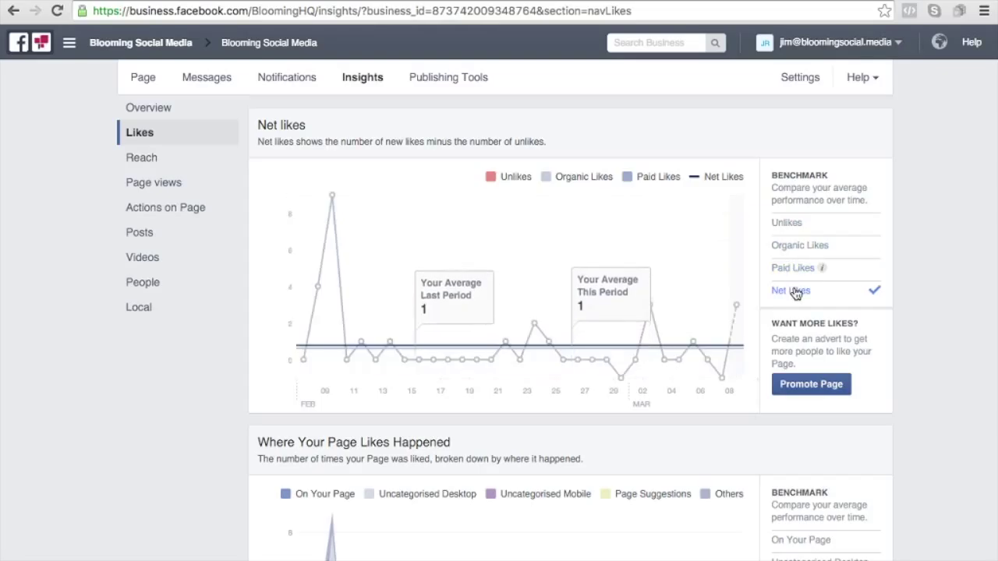
Benchmark where Page likes happened for On Your Page and Uncategorised Desktop.
scroll(906, 373, "down", 3)
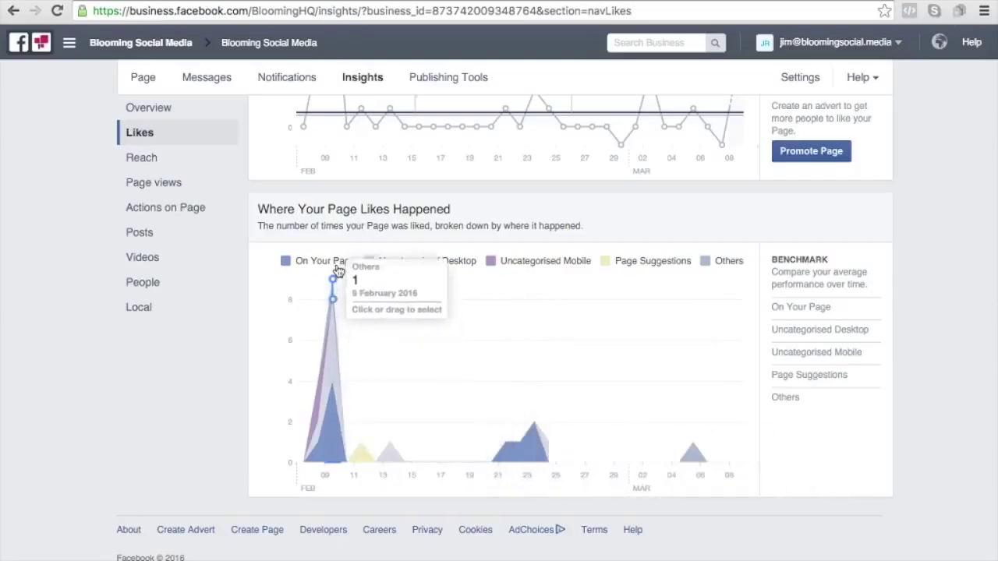
left_click(803, 307)
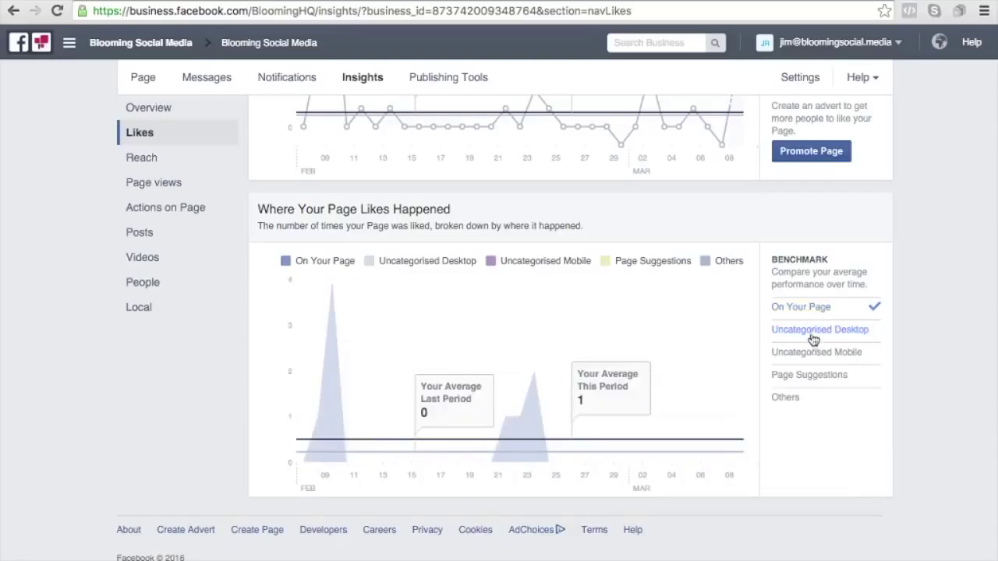
left_click(813, 331)
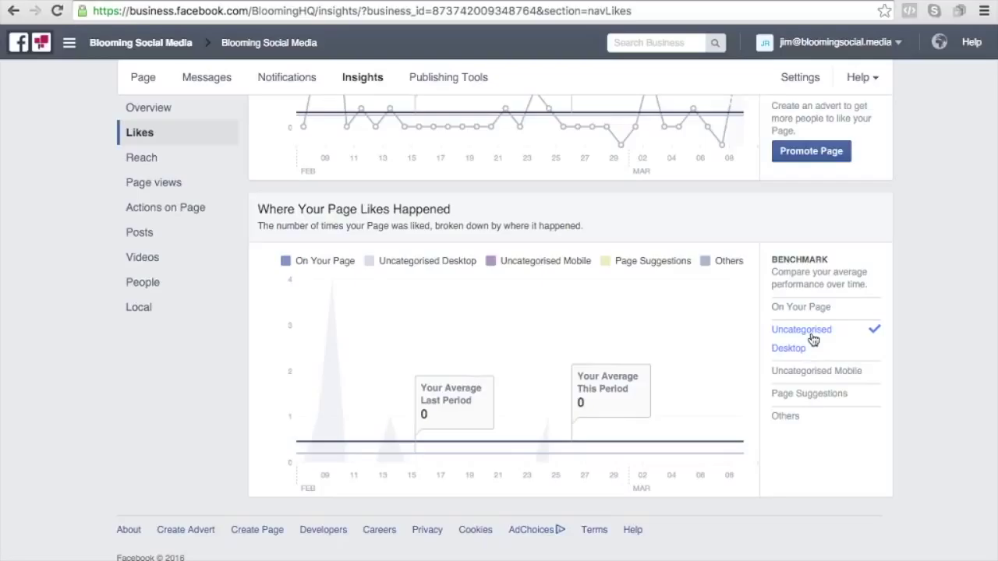
Benchmark where Page likes happened for Uncategorised Mobile, Page Suggestions and Others.
left_click(815, 375)
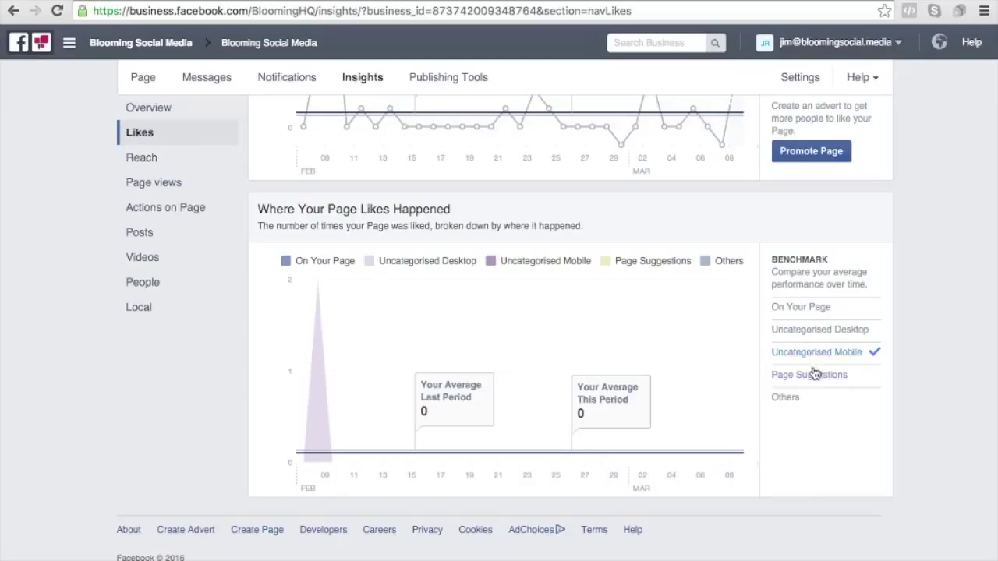
left_click(814, 376)
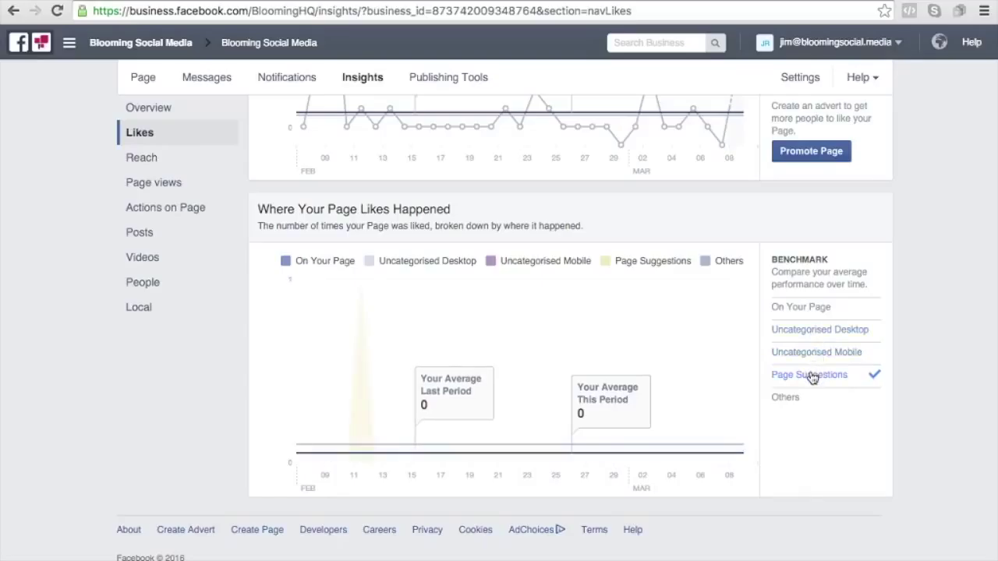
left_click(787, 402)
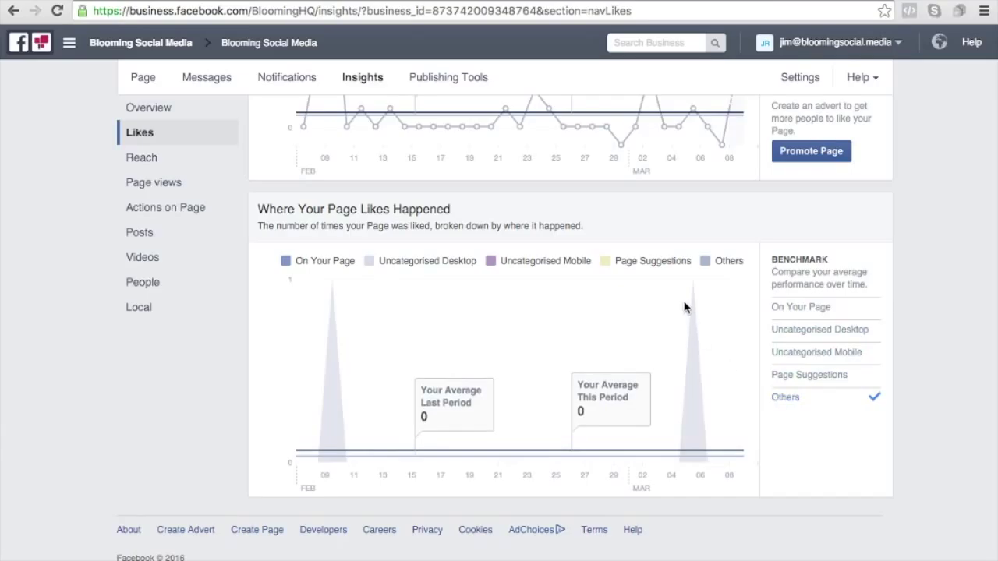
scroll(744, 330, "up", 5)
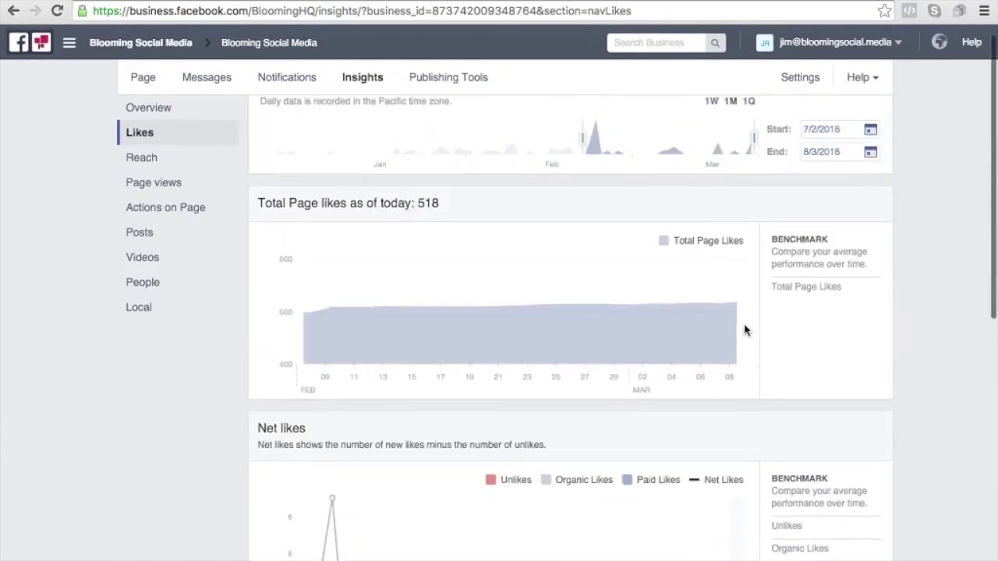
scroll(742, 332, "down", 3)
scroll(746, 266, "up", 3)
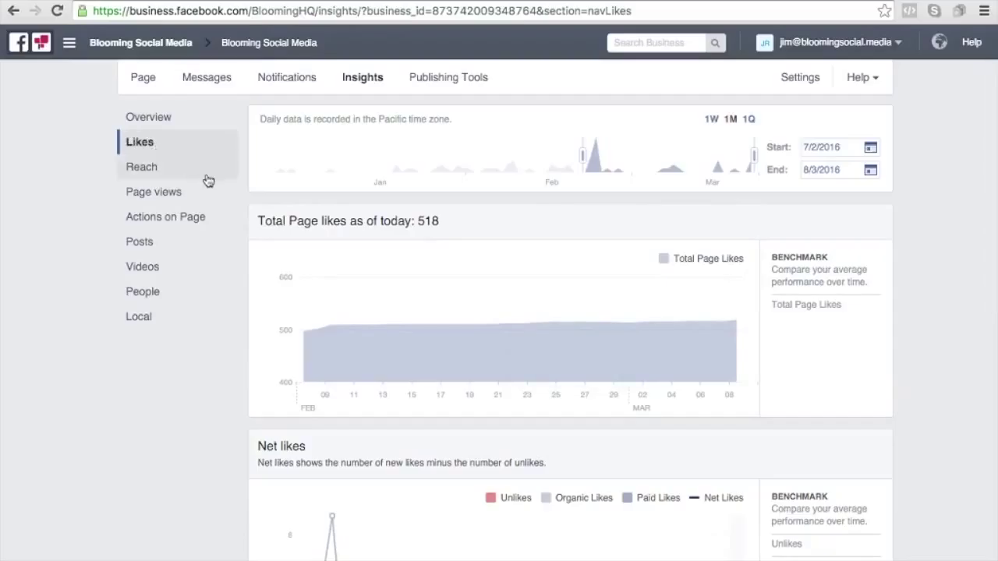
Open the Reach insights and view the data over one week, one month and one quarter, ending on one month.
left_click(136, 171)
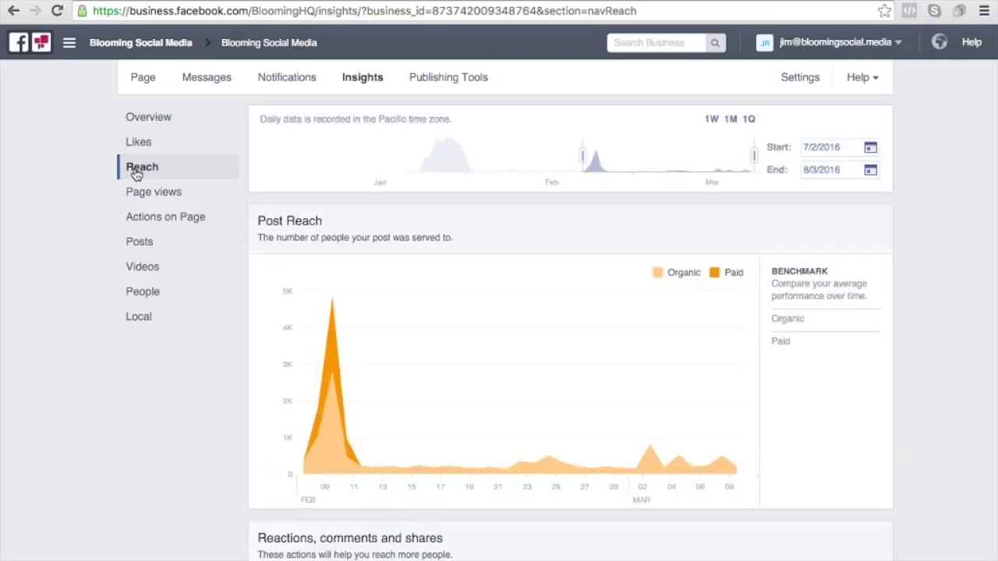
scroll(554, 241, "down", 10)
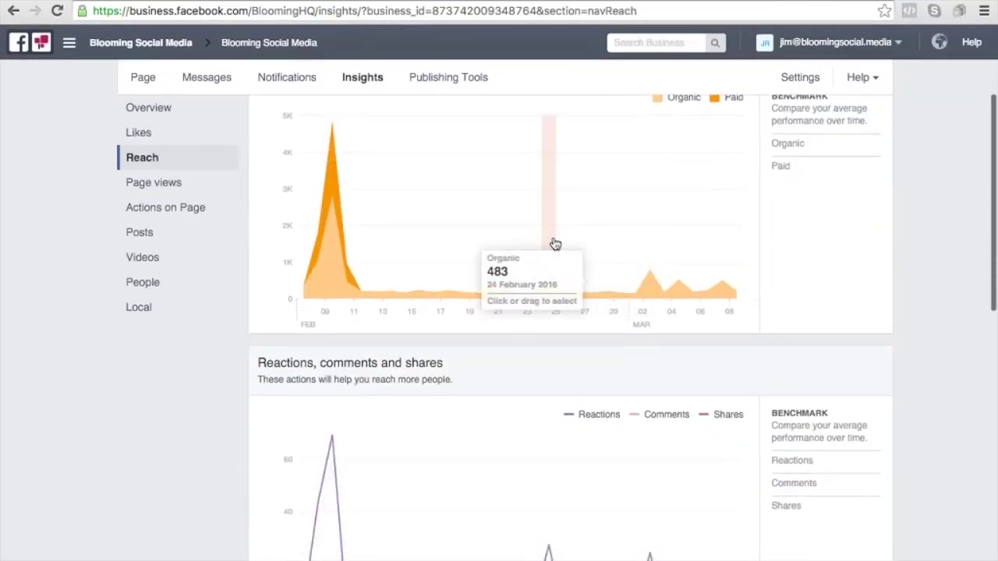
scroll(555, 238, "down", 3)
scroll(555, 238, "up", 10)
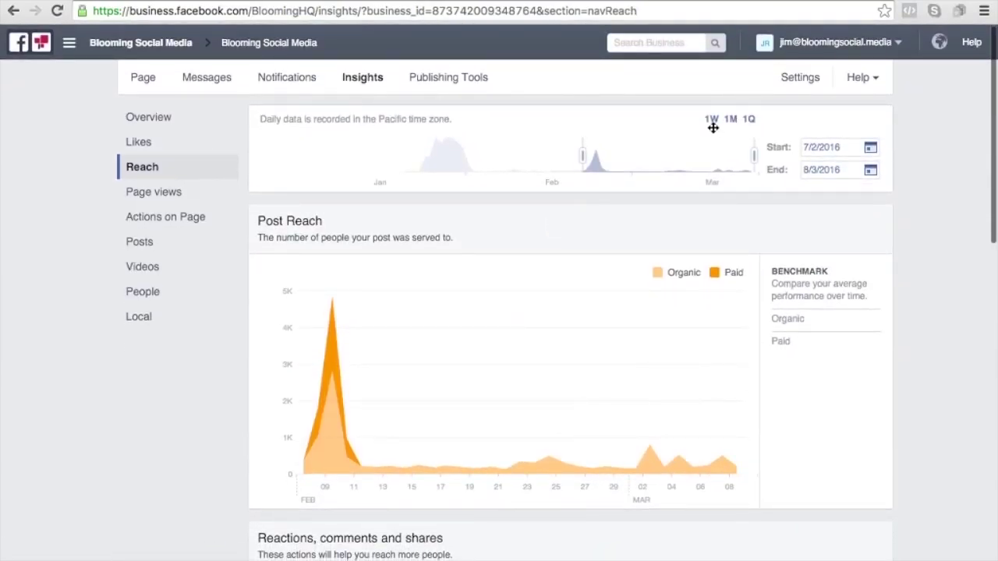
left_click(712, 123)
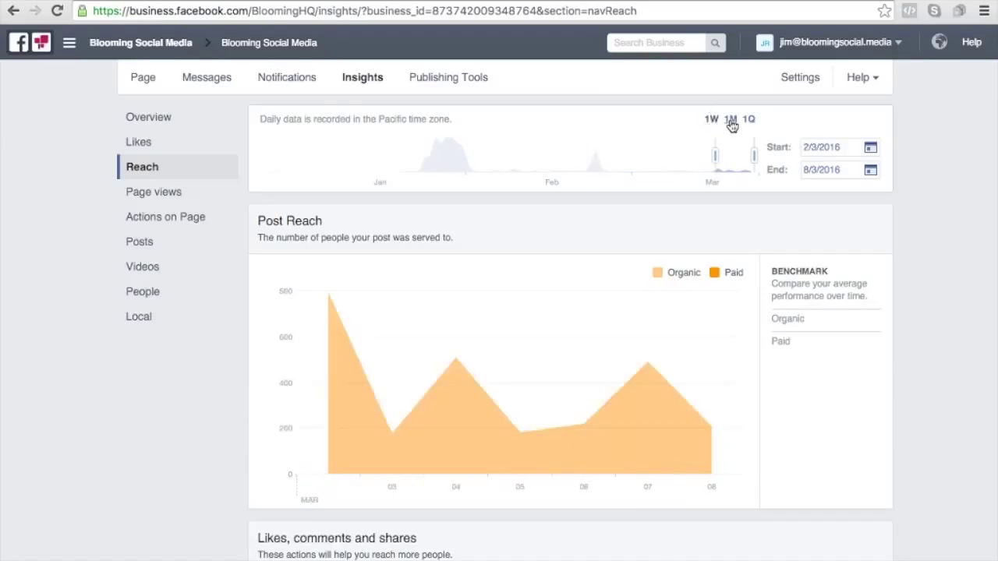
left_click(730, 122)
left_click(752, 119)
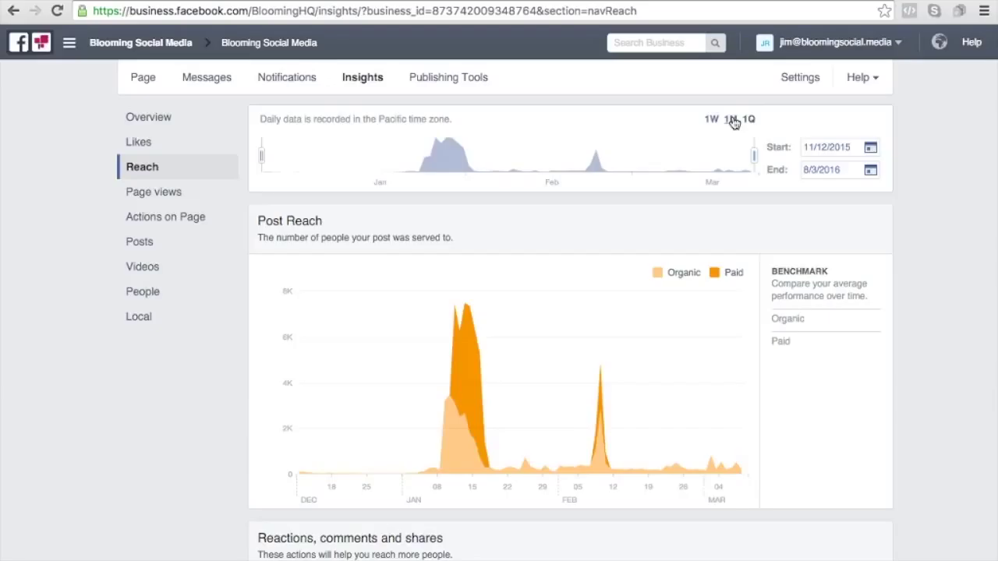
left_click(731, 121)
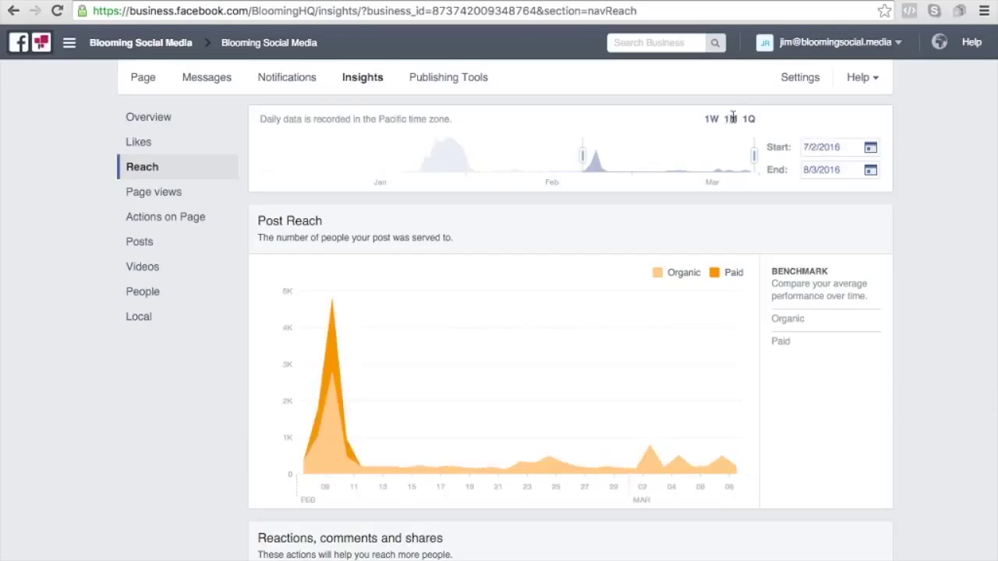
Inspect the 9 February peak in Post Reach and alternate between the organic and paid benchmarks, ending on organic.
scroll(928, 406, "down", 2)
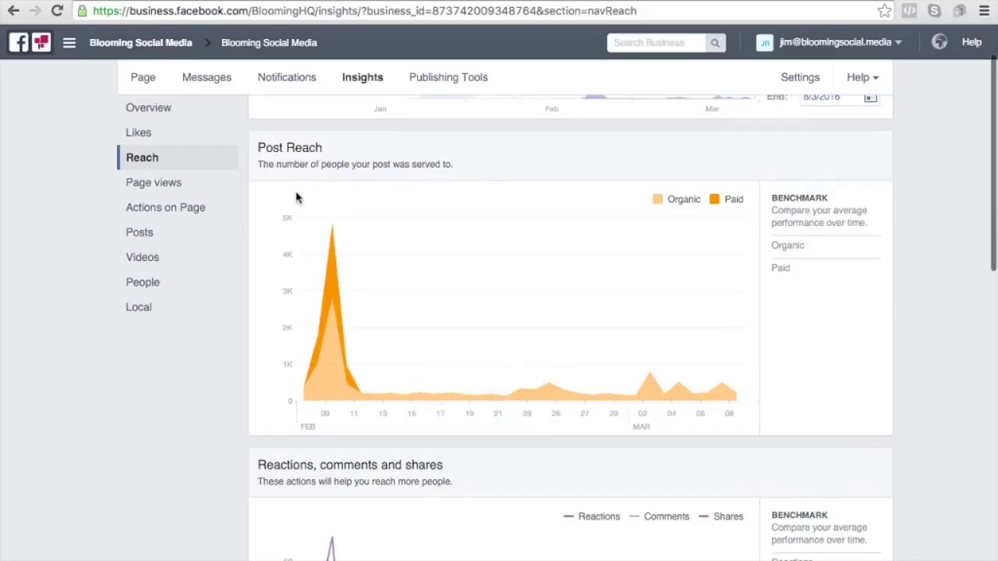
mouse_move(333, 242)
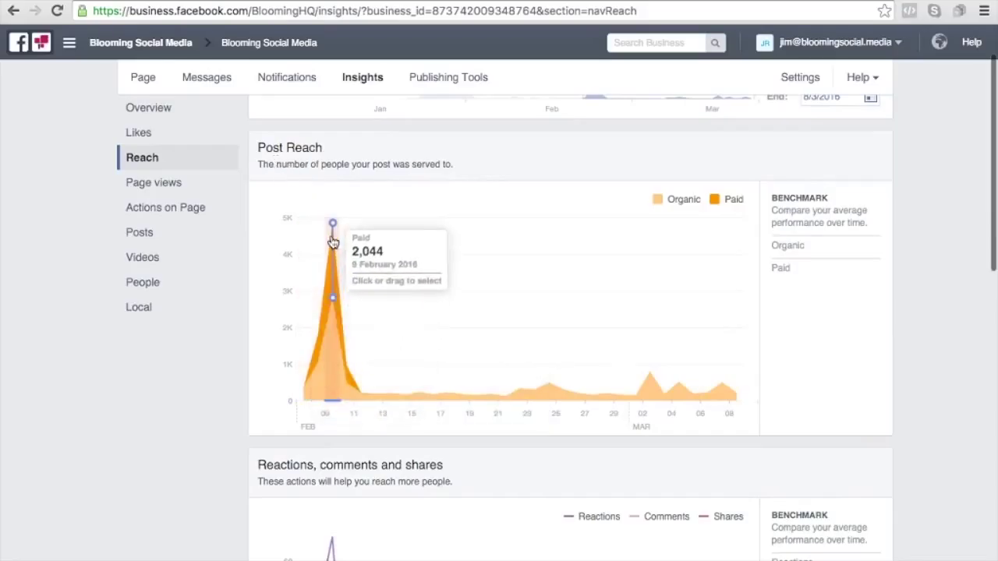
mouse_move(340, 354)
mouse_move(337, 287)
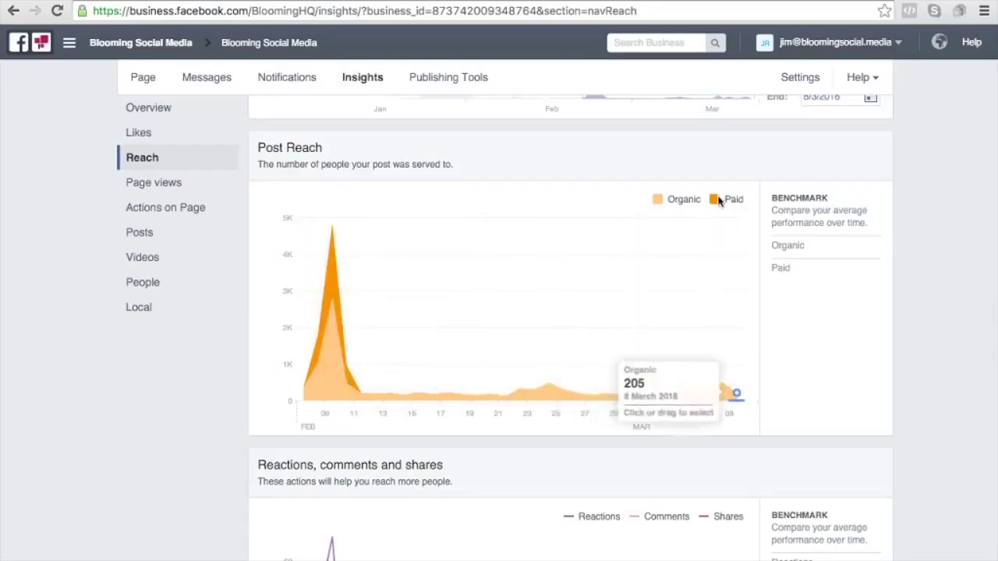
left_click(789, 247)
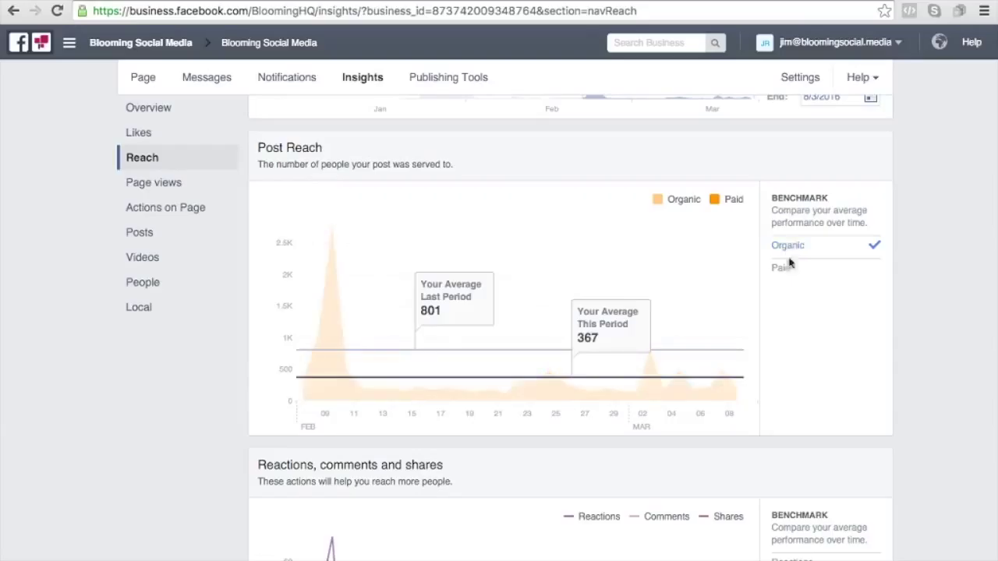
left_click(782, 269)
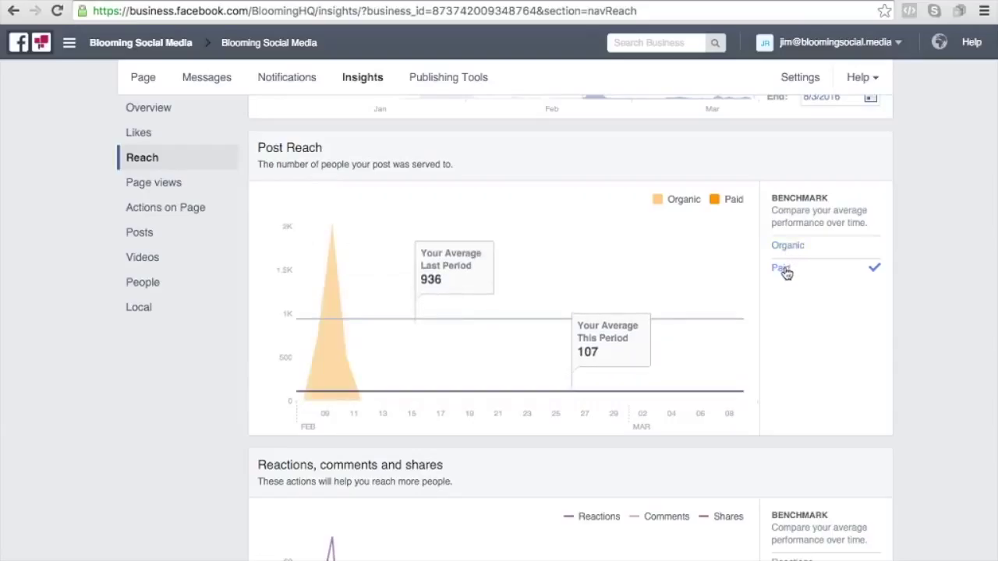
left_click(786, 247)
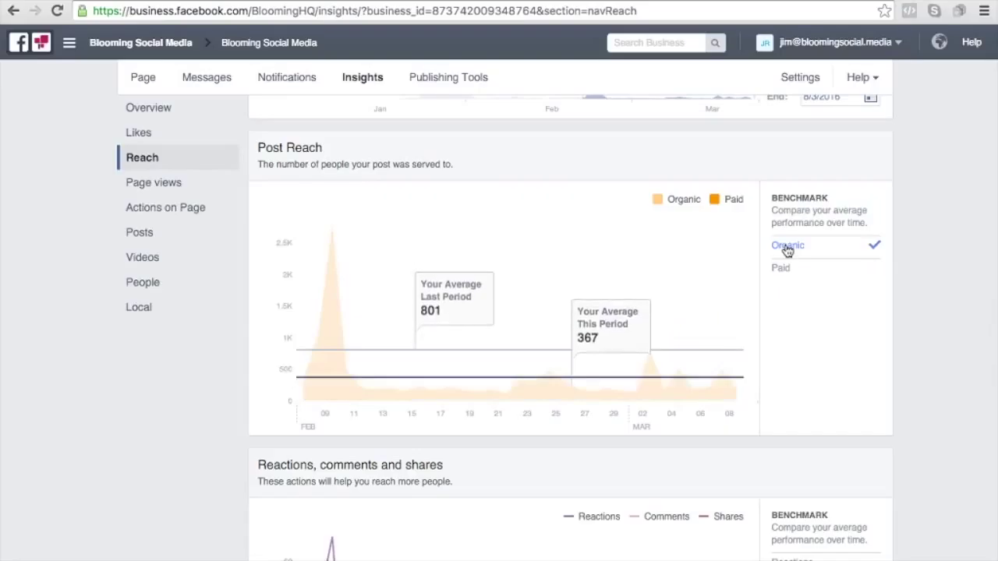
left_click(783, 270)
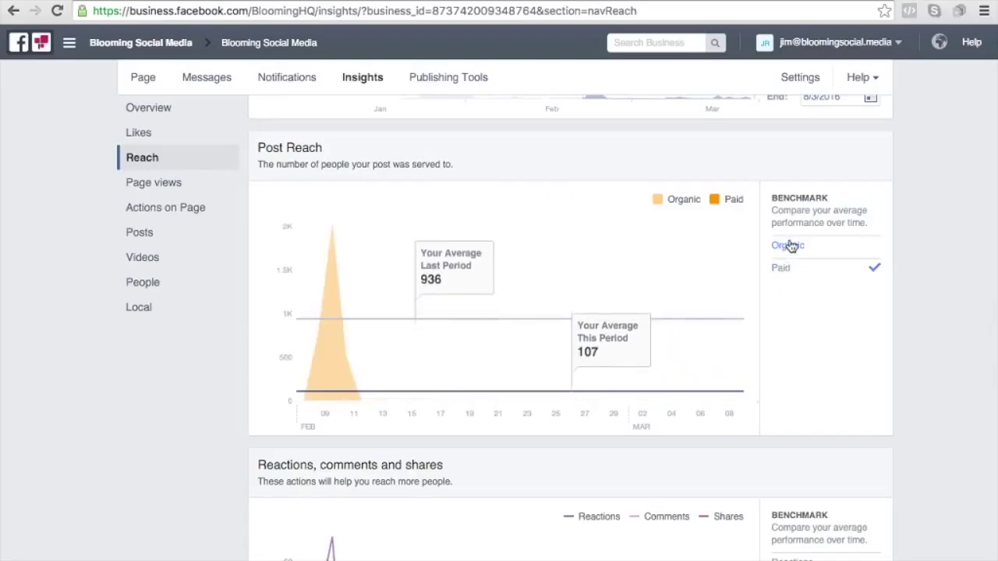
left_click(789, 247)
left_click(786, 268)
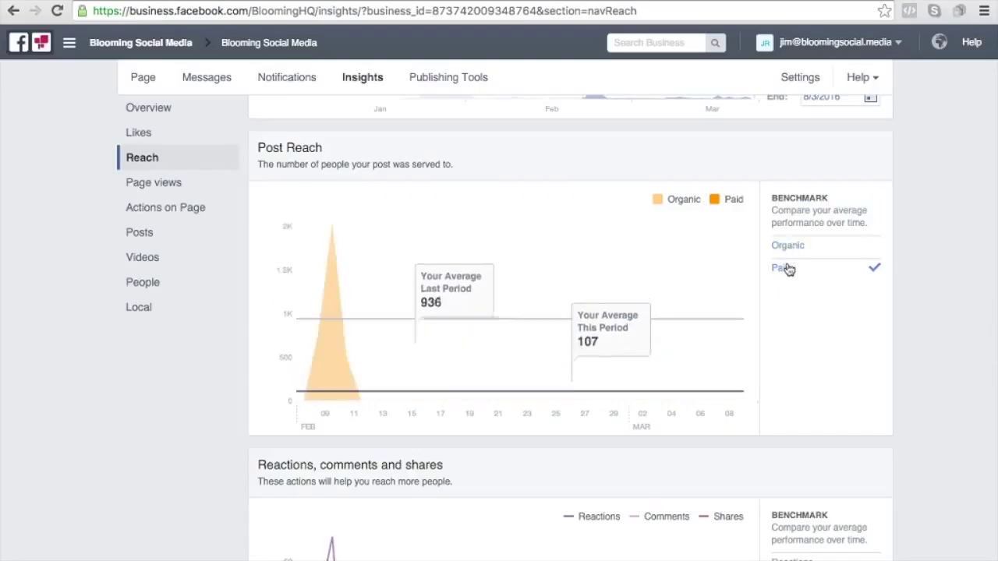
left_click(789, 247)
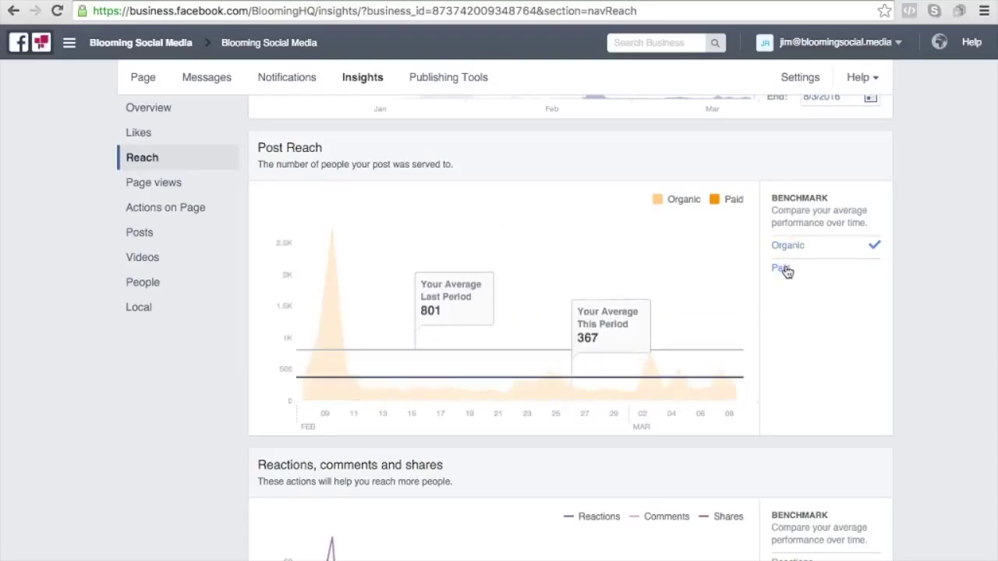
left_click(783, 269)
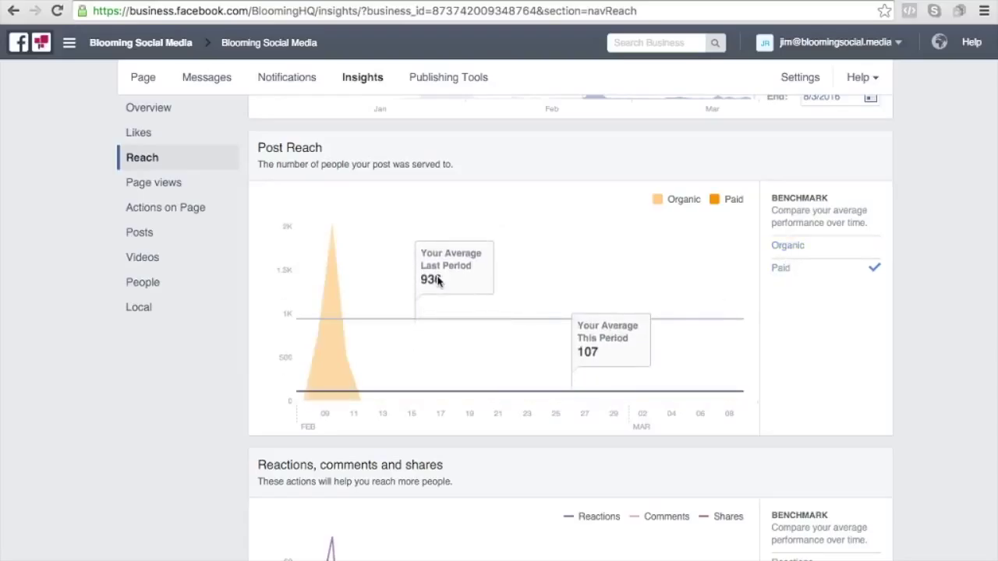
left_click(795, 249)
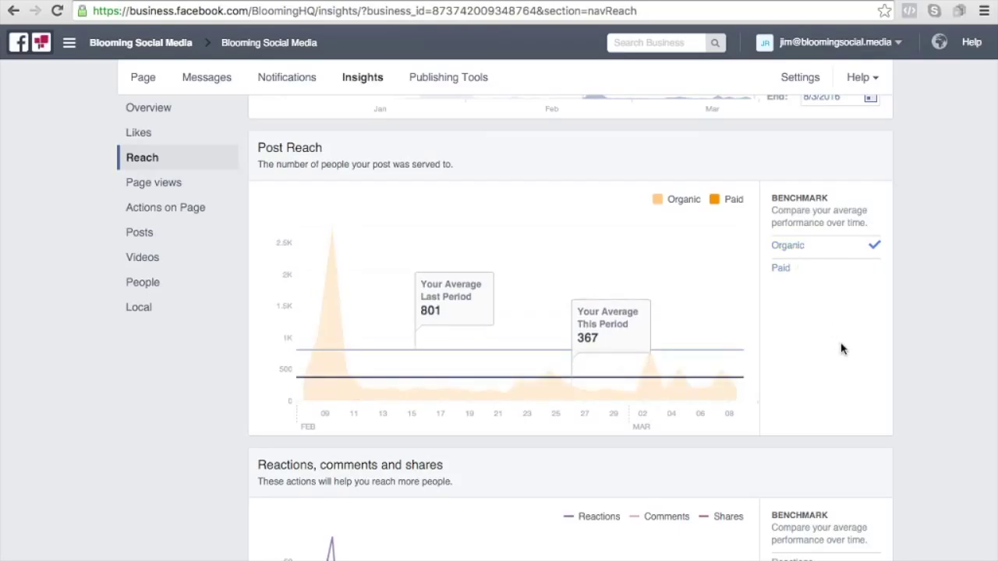
Benchmark reactions, followed by comments and shares, against the previous period's averages.
scroll(841, 348, "down", 4)
scroll(840, 347, "down", 1)
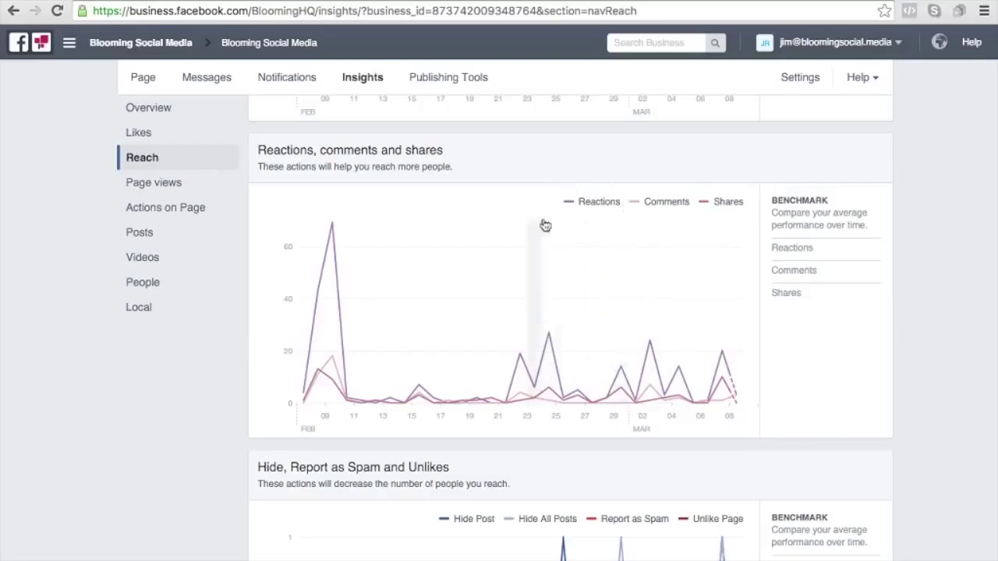
left_click(792, 248)
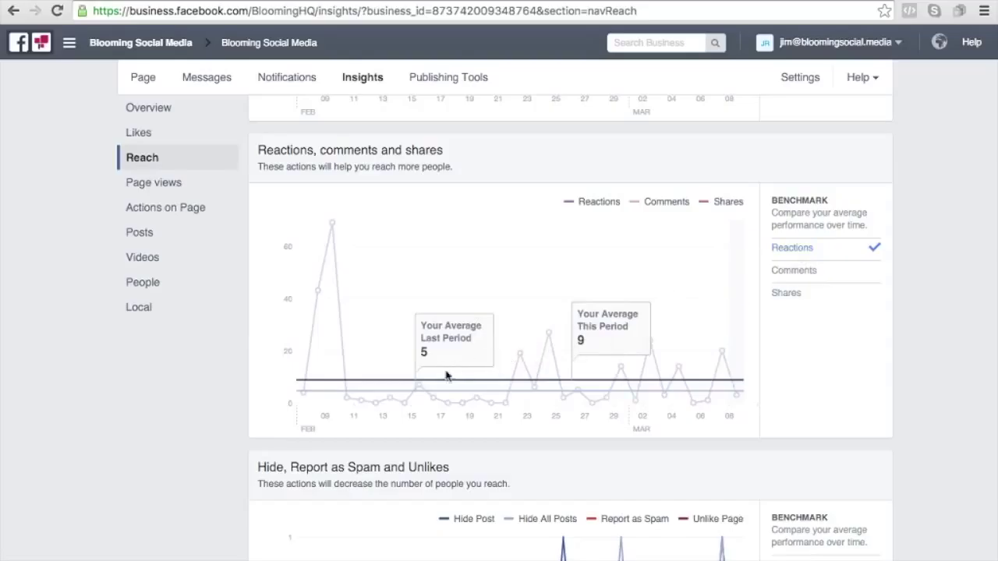
left_click(799, 275)
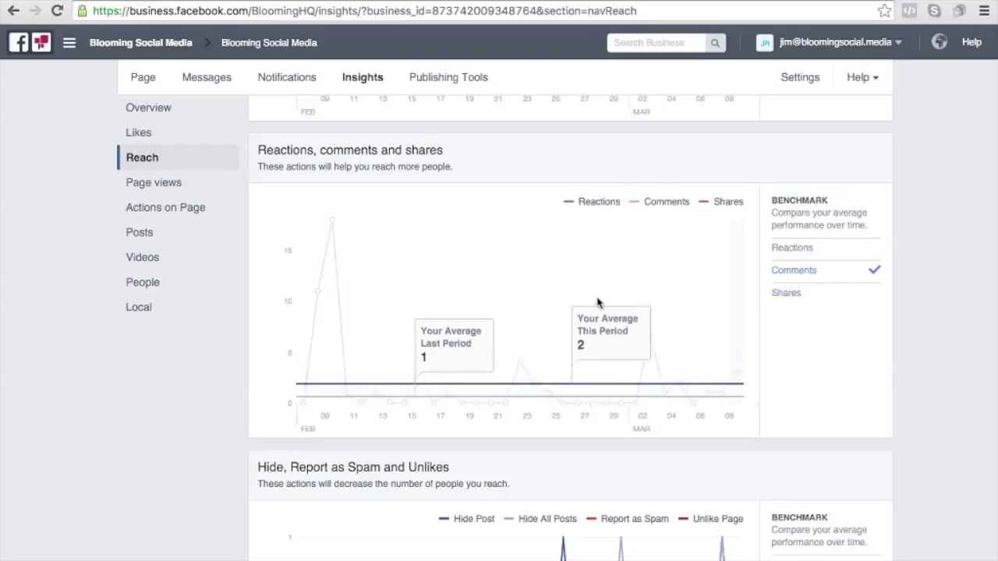
left_click(793, 293)
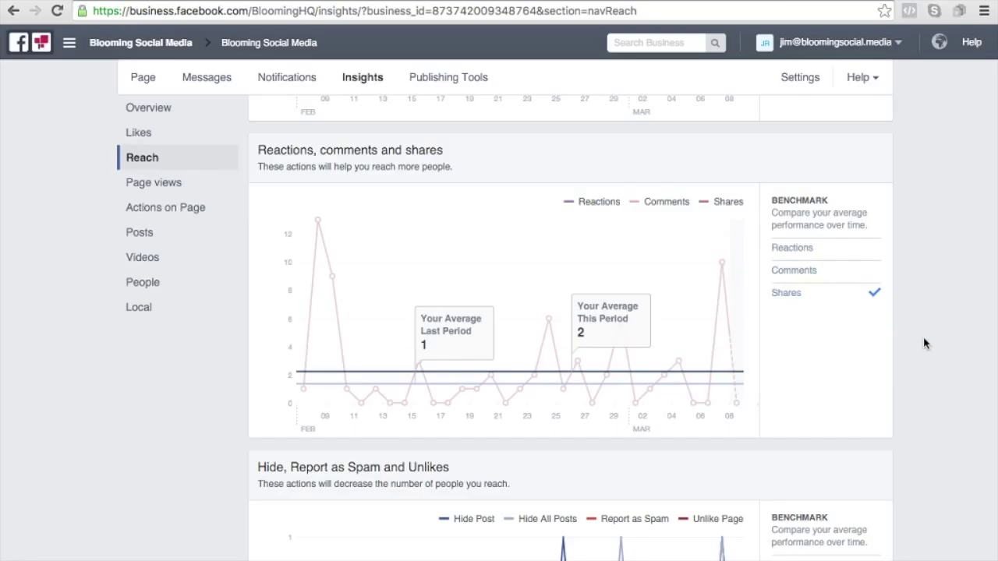
Benchmark Hide Post, Hide All Posts, Report as Spam and Unlike Page in the negative actions chart, ending on Hide Post.
scroll(923, 336, "down", 4)
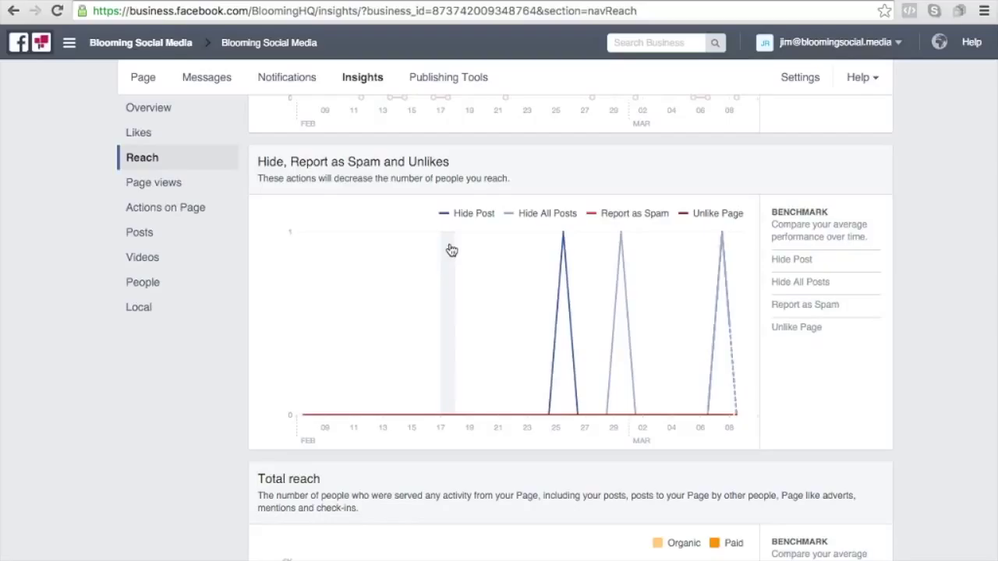
left_click(783, 262)
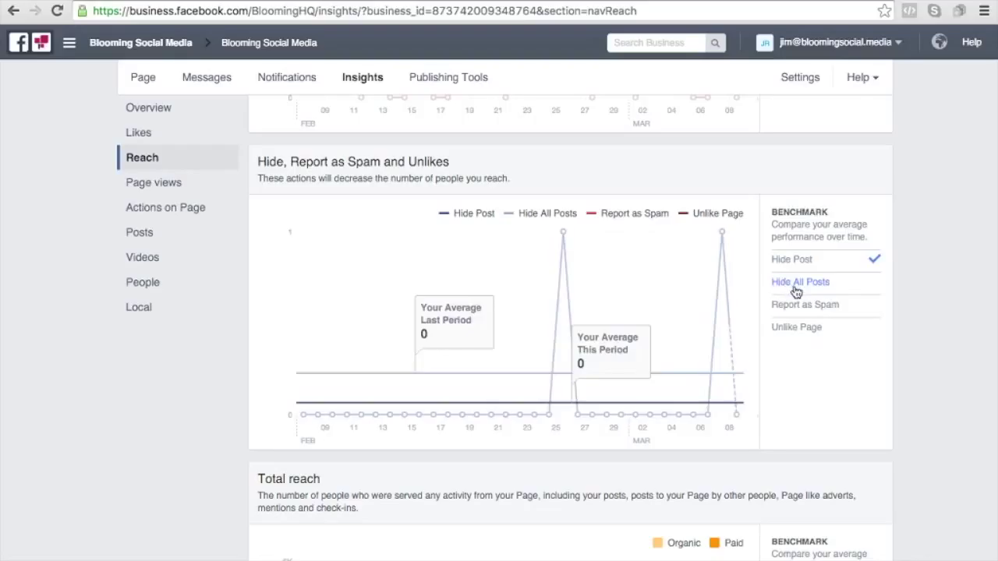
left_click(796, 288)
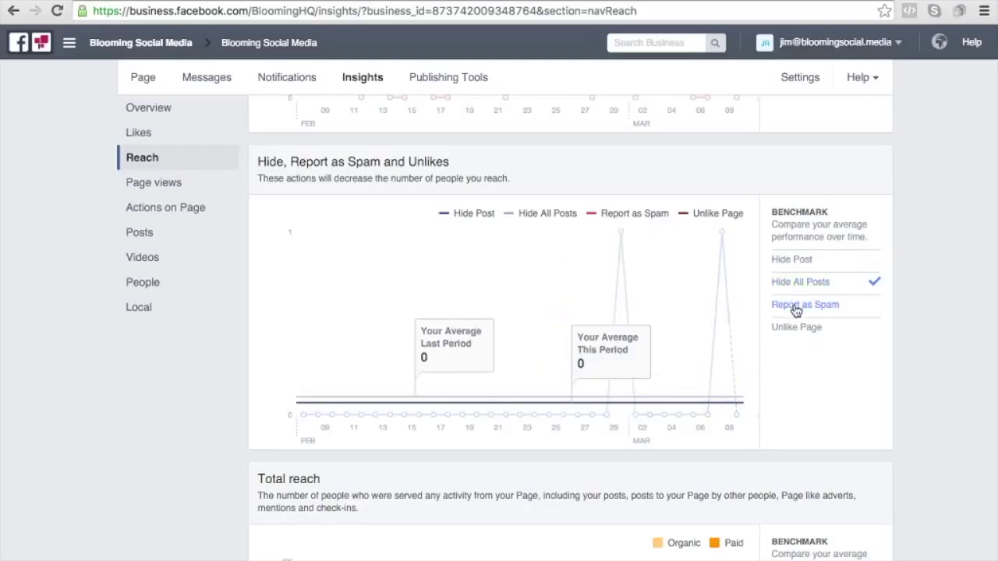
left_click(795, 308)
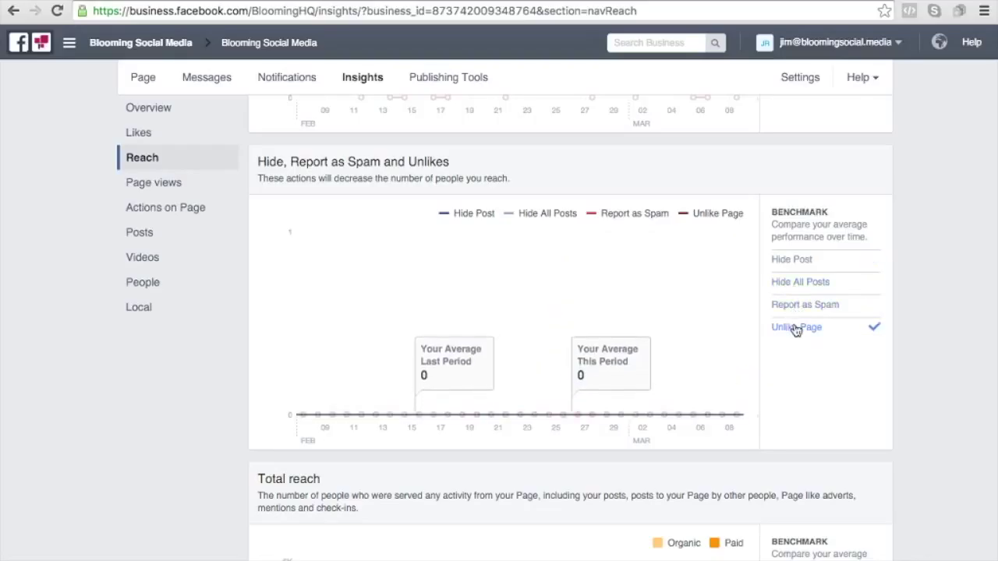
left_click(794, 264)
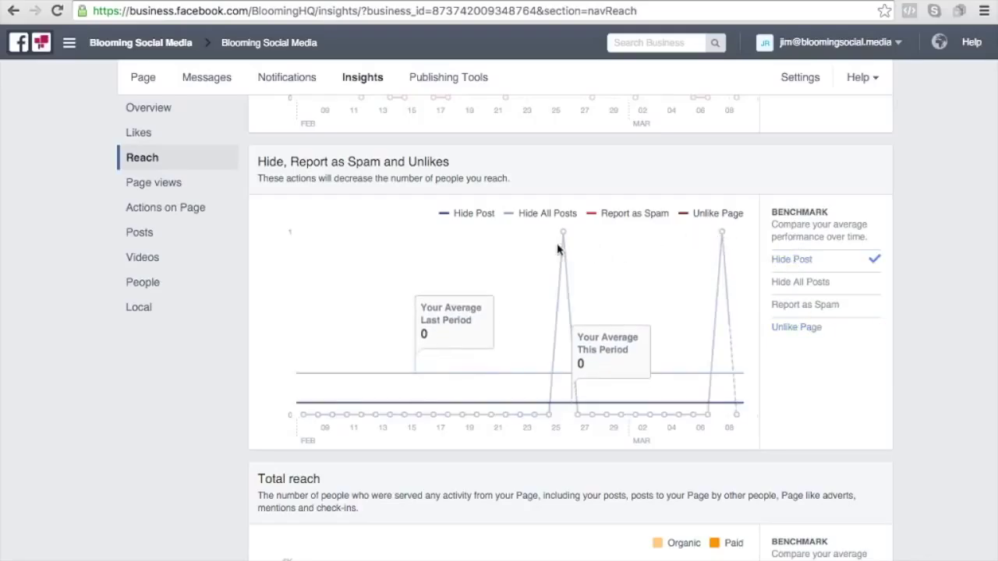
Benchmark Total reach for organic and paid against the previous period, and return to the start of the Reach insights.
scroll(963, 408, "down", 5)
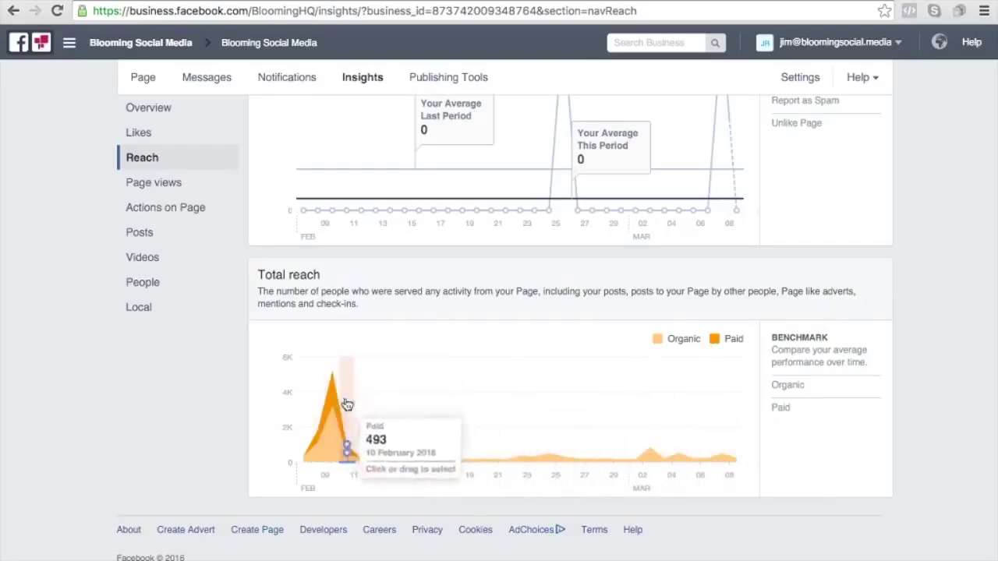
left_click(783, 386)
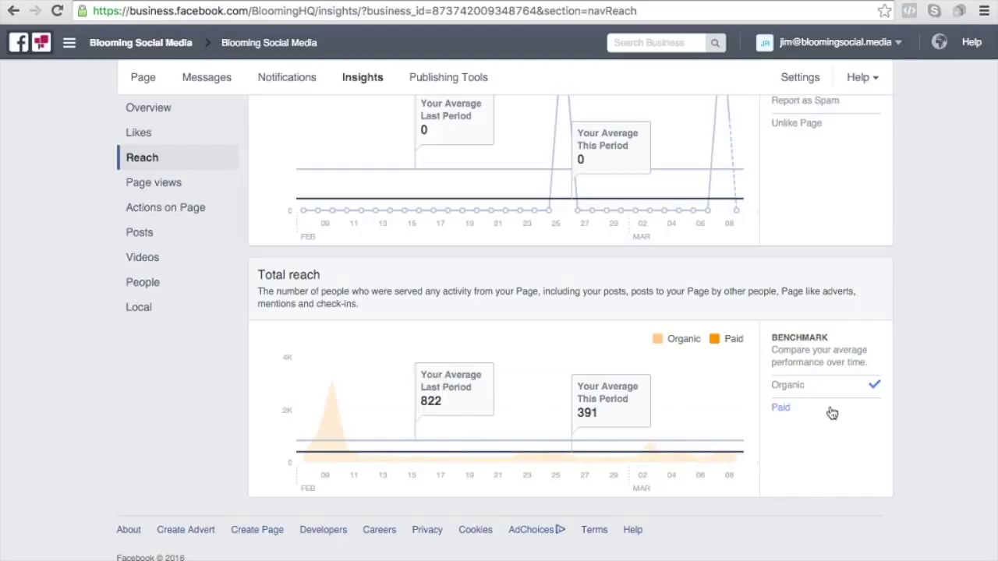
left_click(780, 408)
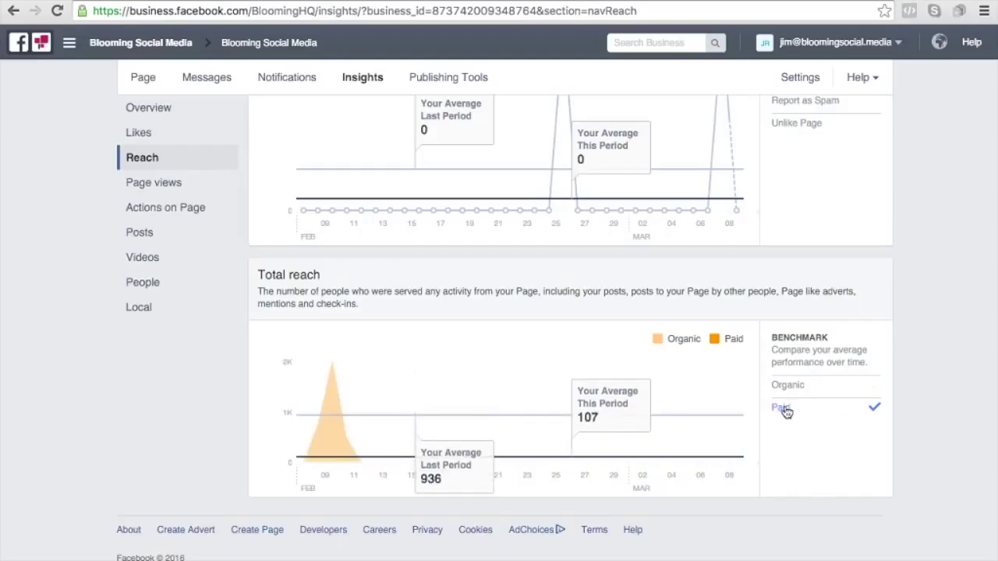
scroll(900, 377, "up", 15)
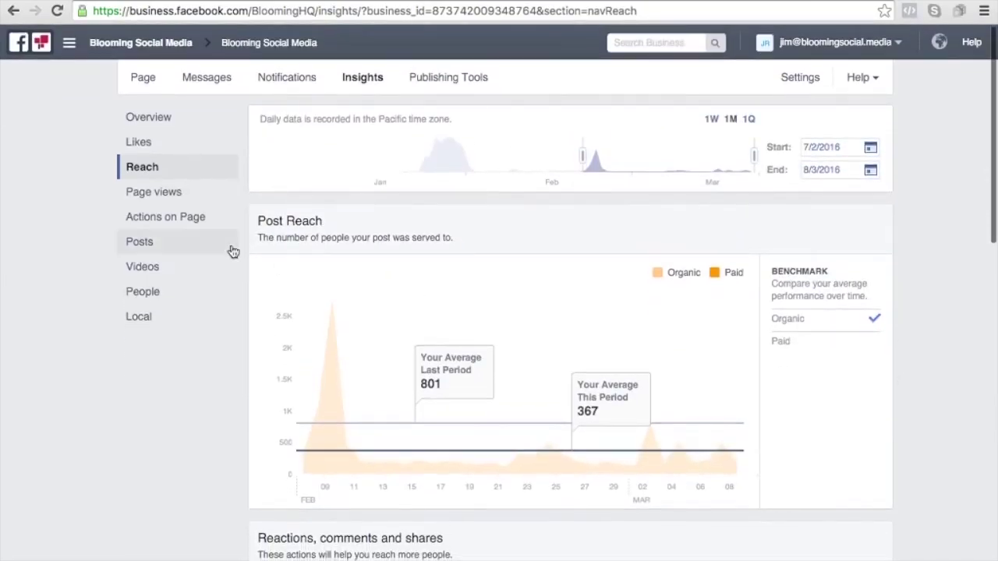
Show one month of total Page views and inspect the chart's explanation and the 9 February, 13 February and 2 March peaks.
left_click(154, 193)
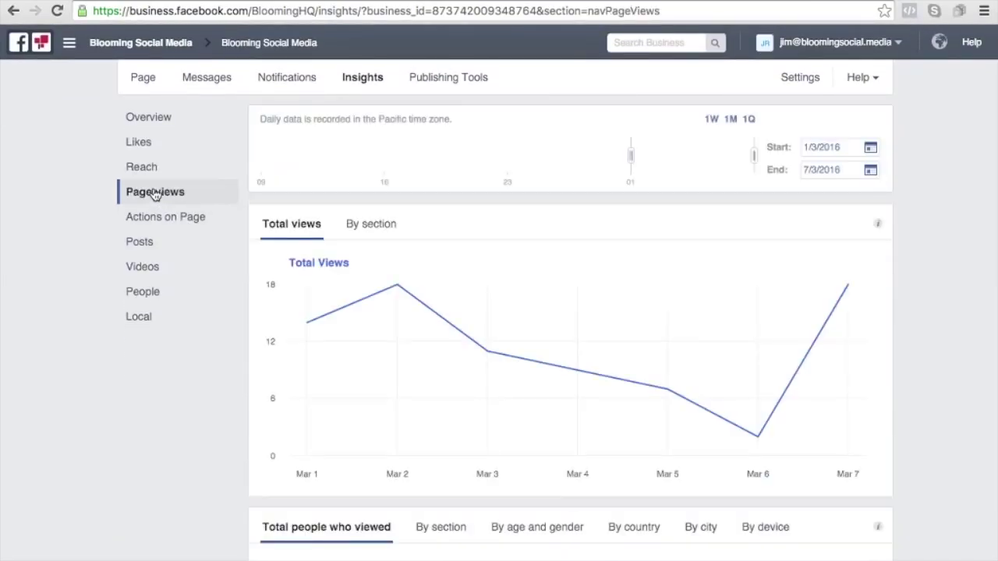
scroll(919, 292, "up", 1)
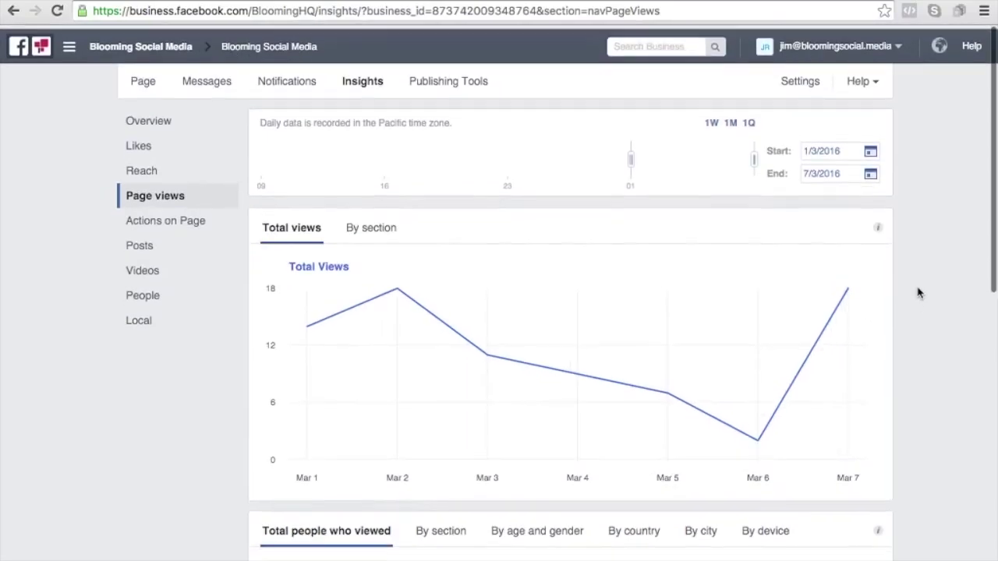
left_click(730, 122)
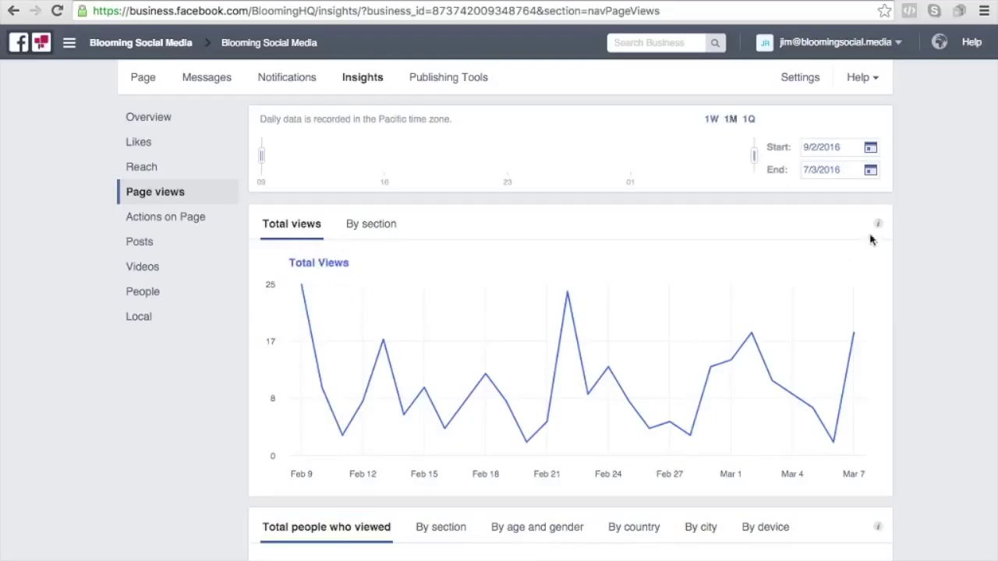
mouse_move(879, 226)
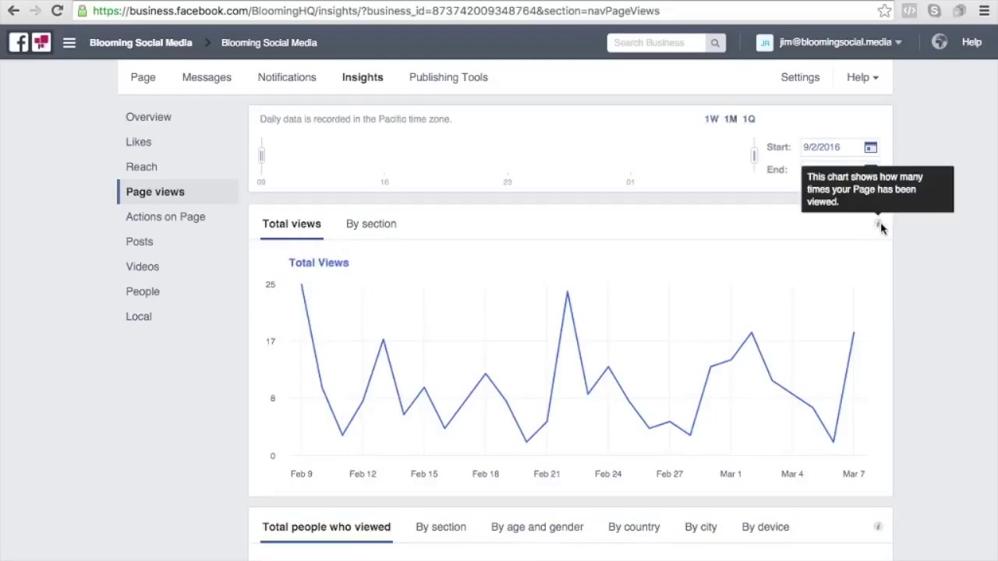
mouse_move(302, 288)
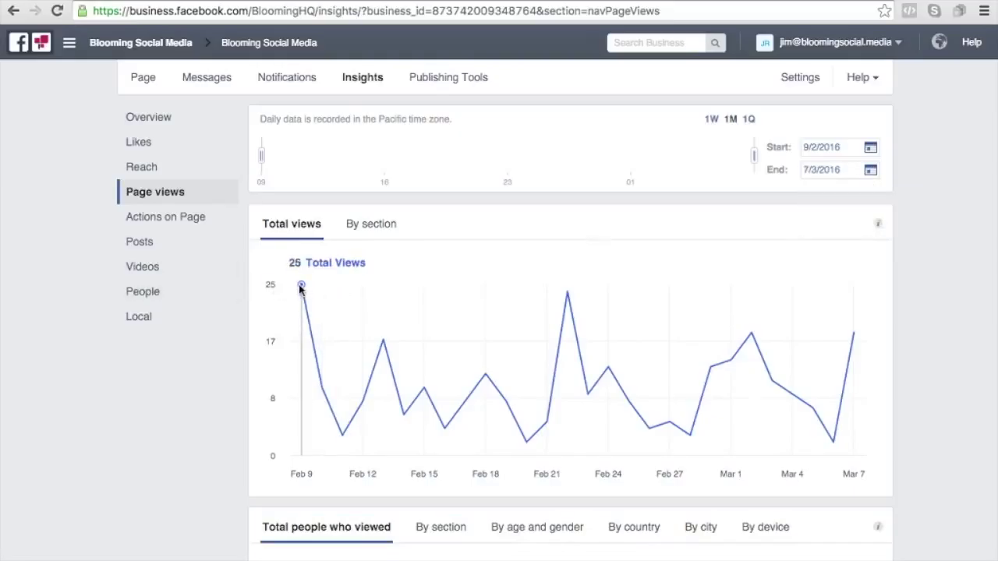
mouse_move(387, 335)
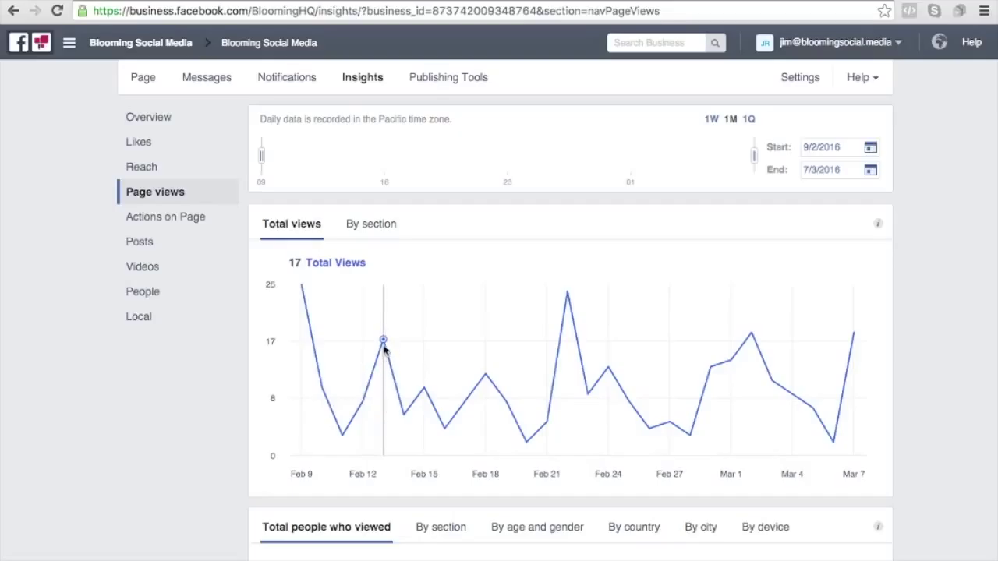
mouse_move(753, 334)
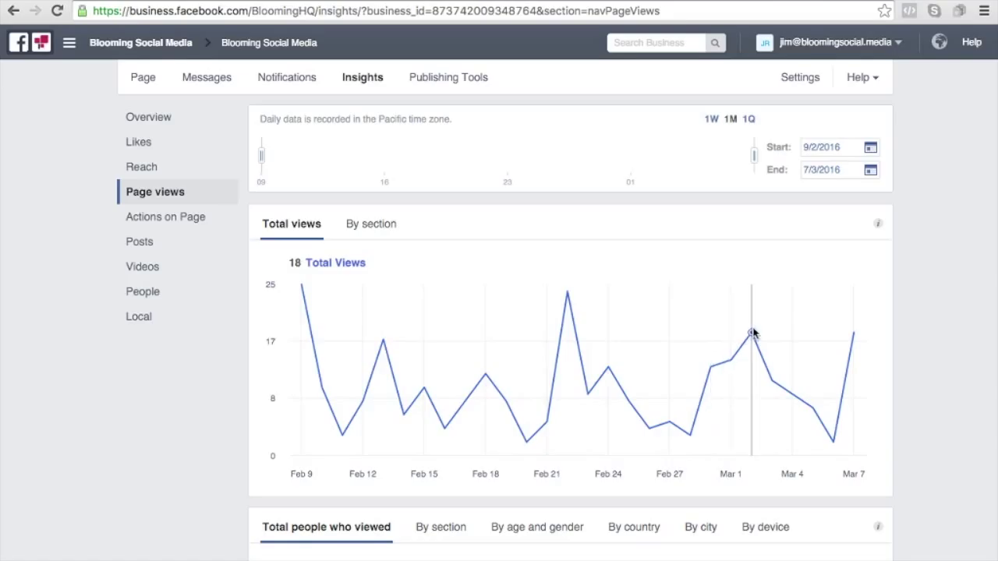
Break down the people who viewed the Page by section, followed by age and gender.
scroll(818, 345, "down", 3)
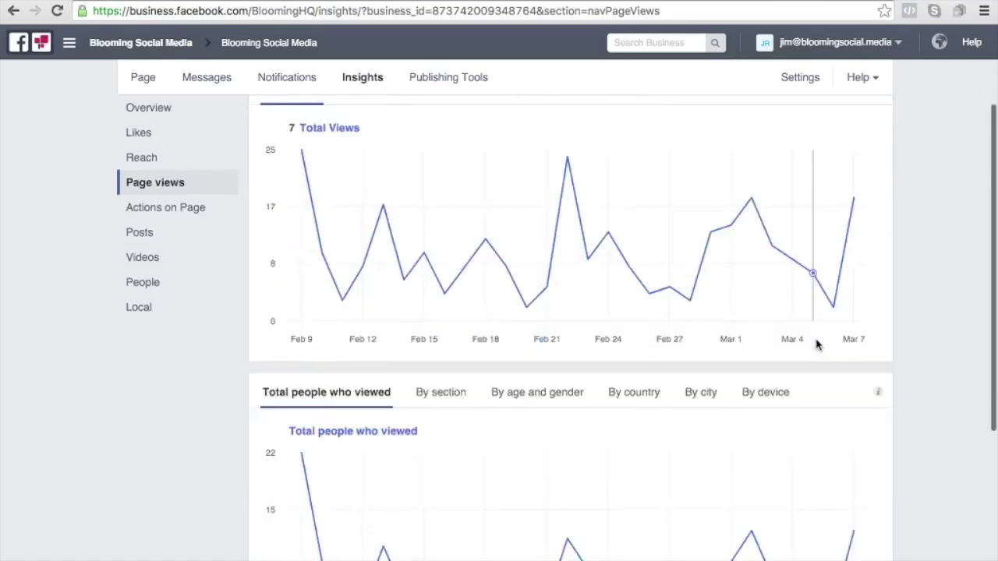
scroll(818, 346, "down", 2)
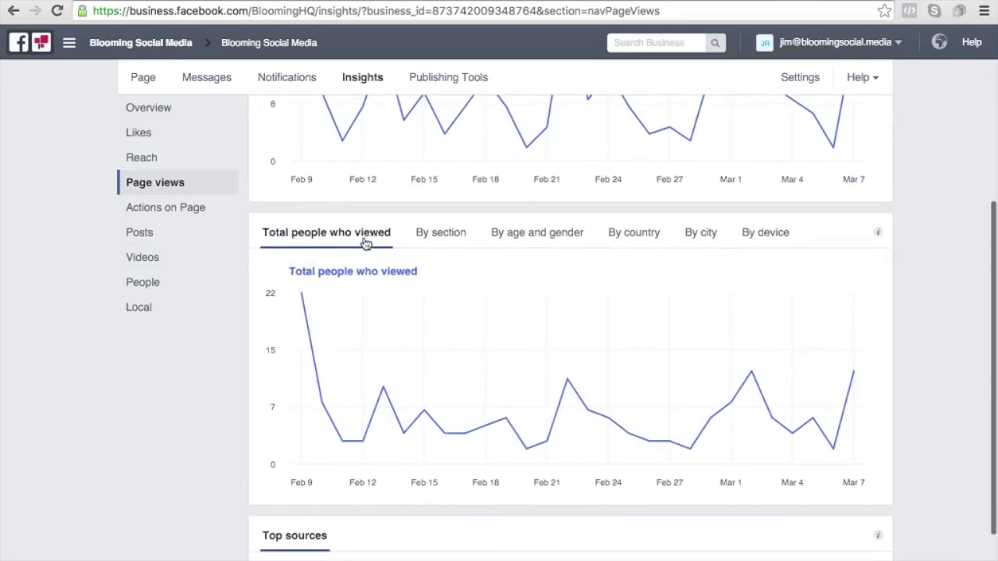
left_click(438, 232)
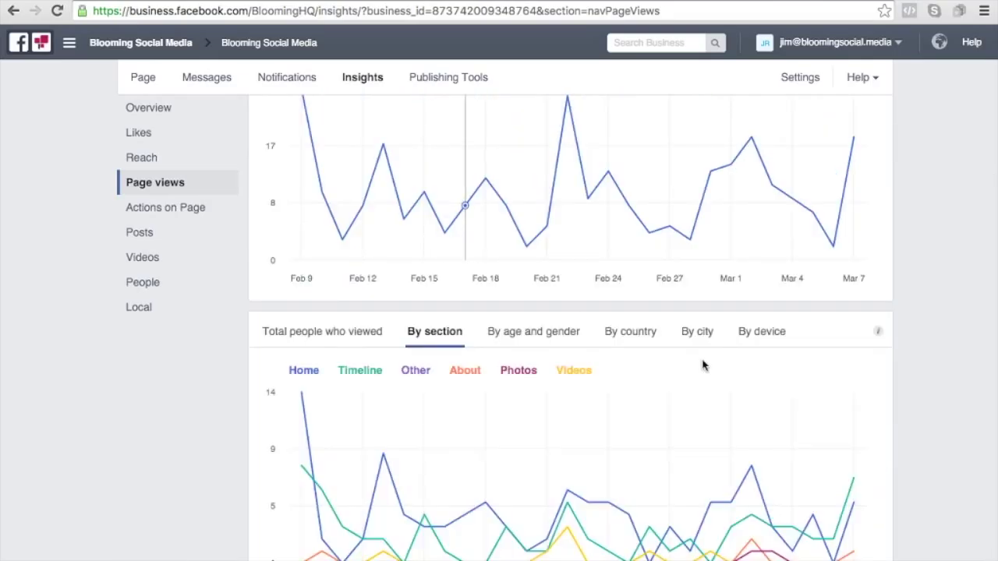
scroll(912, 407, "down", 3)
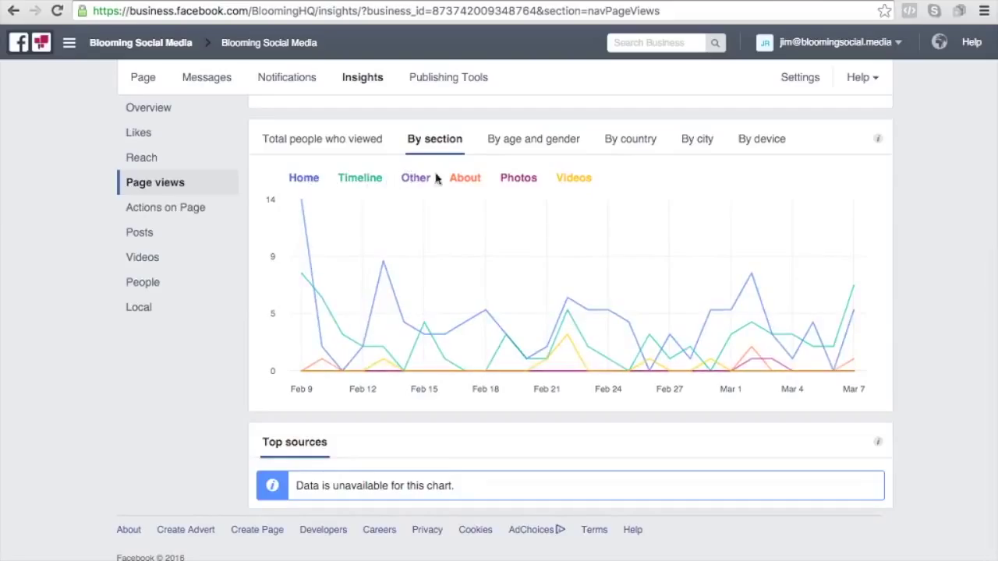
left_click(535, 147)
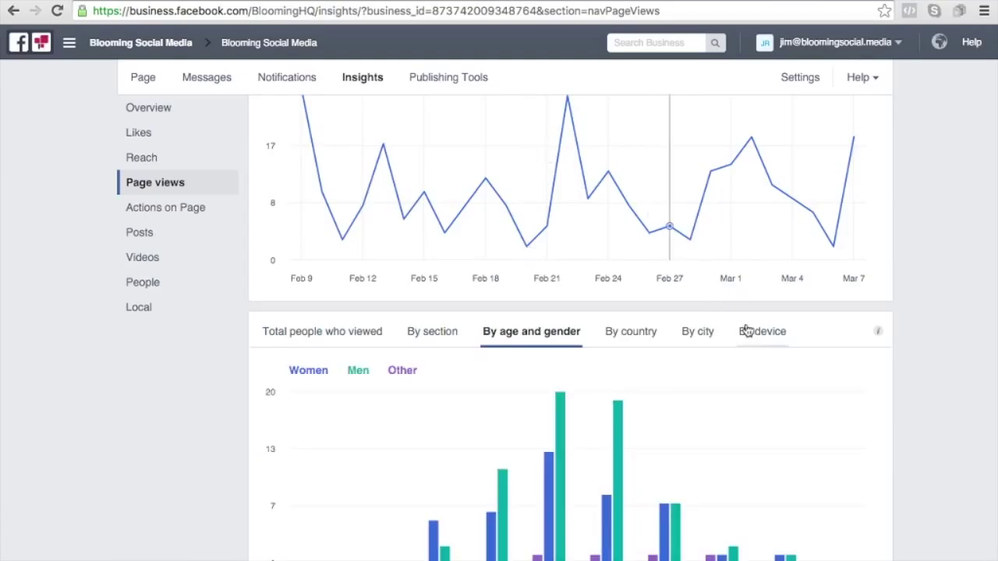
scroll(746, 331, "down", 3)
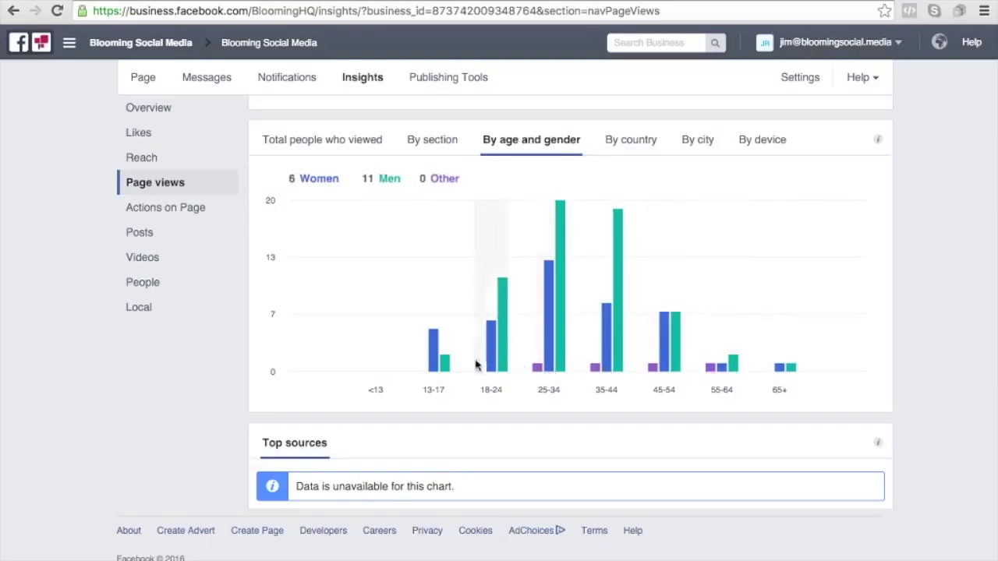
Break down Page viewers by country, city and device, comparing computers with mobile devices, and check what the Top sources chart covers.
left_click(633, 147)
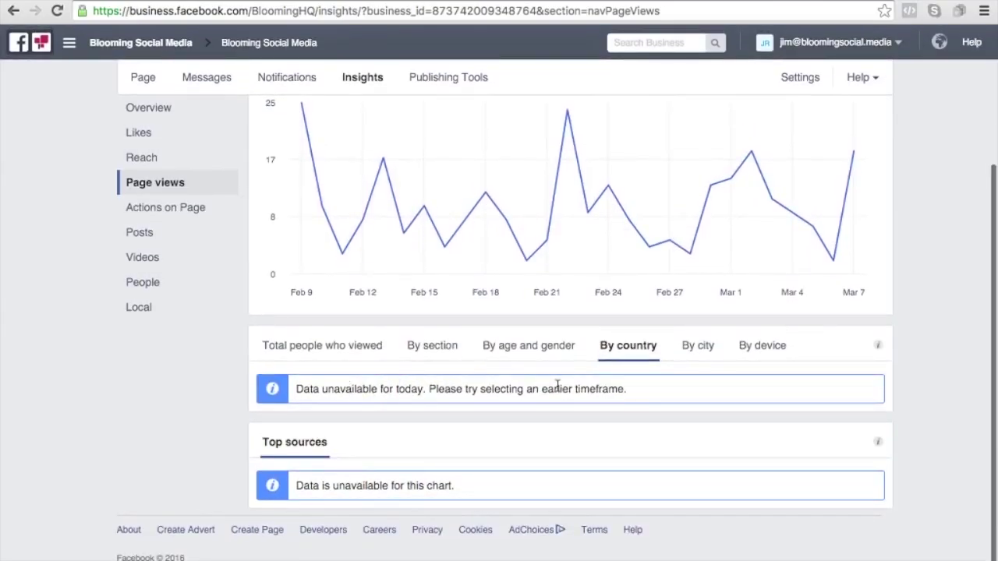
left_click(707, 351)
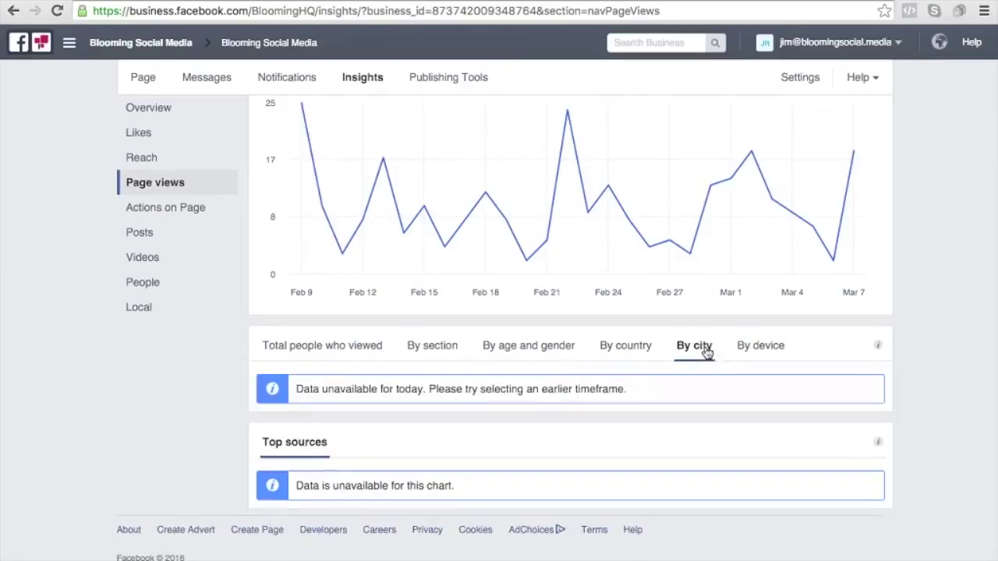
left_click(750, 353)
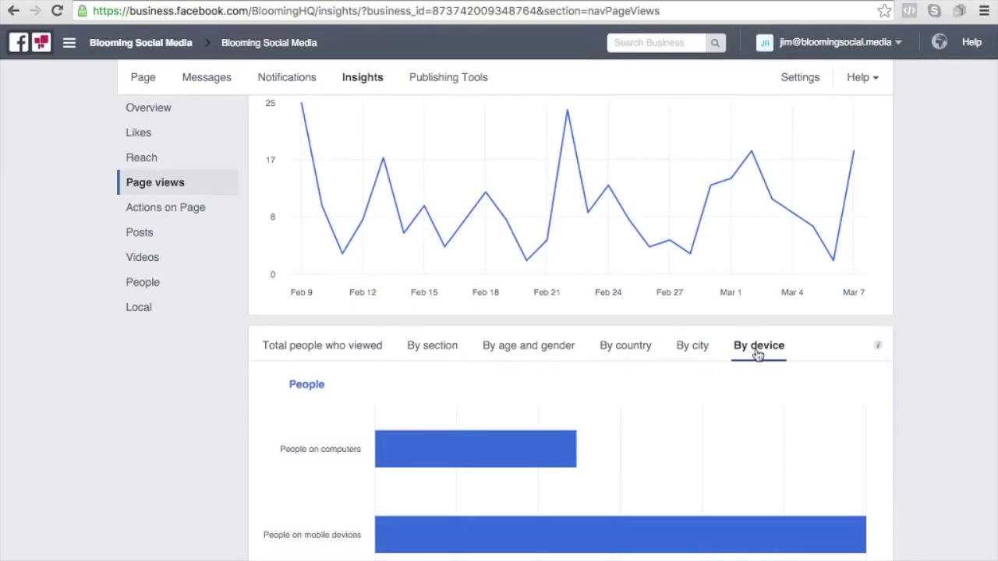
scroll(829, 434, "down", 3)
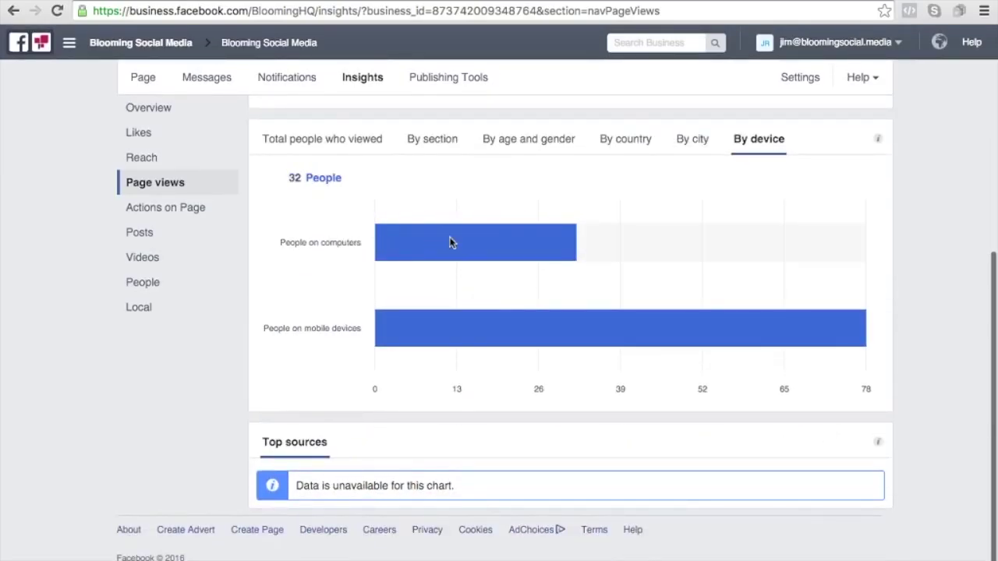
mouse_move(439, 240)
mouse_move(490, 339)
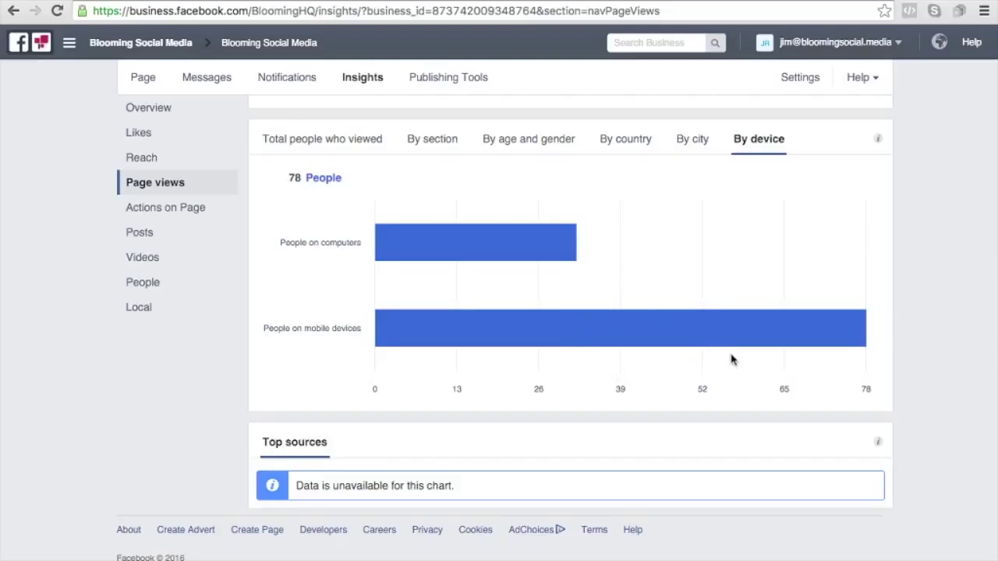
mouse_move(881, 445)
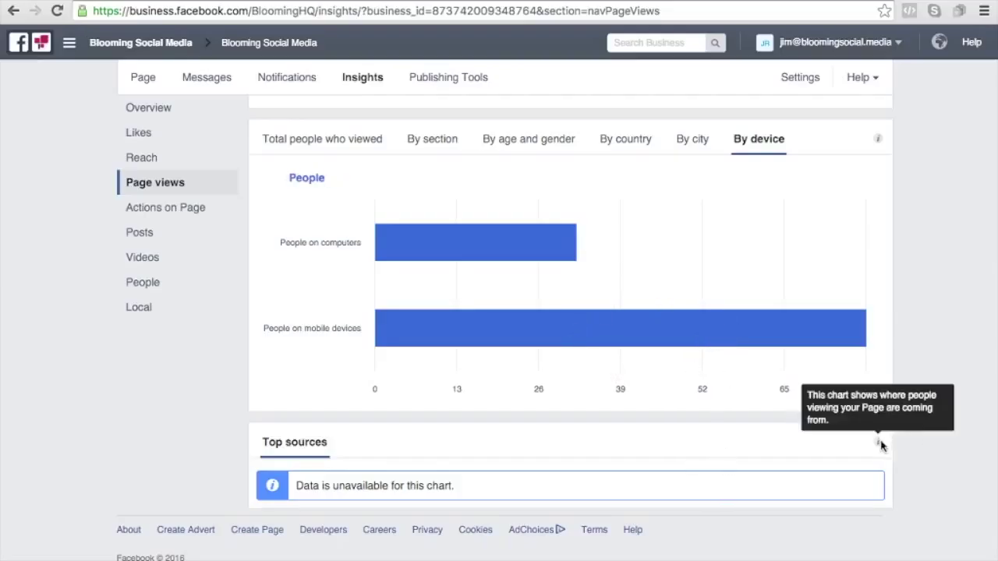
scroll(593, 482, "up", 5)
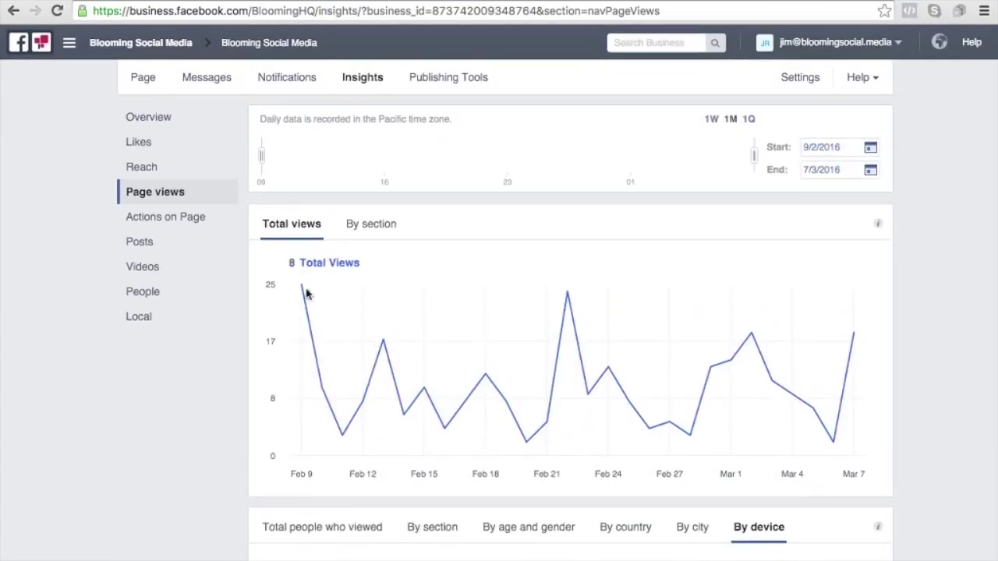
Open the Actions on Page insights, look through the charts and set the reporting period to one month.
left_click(141, 219)
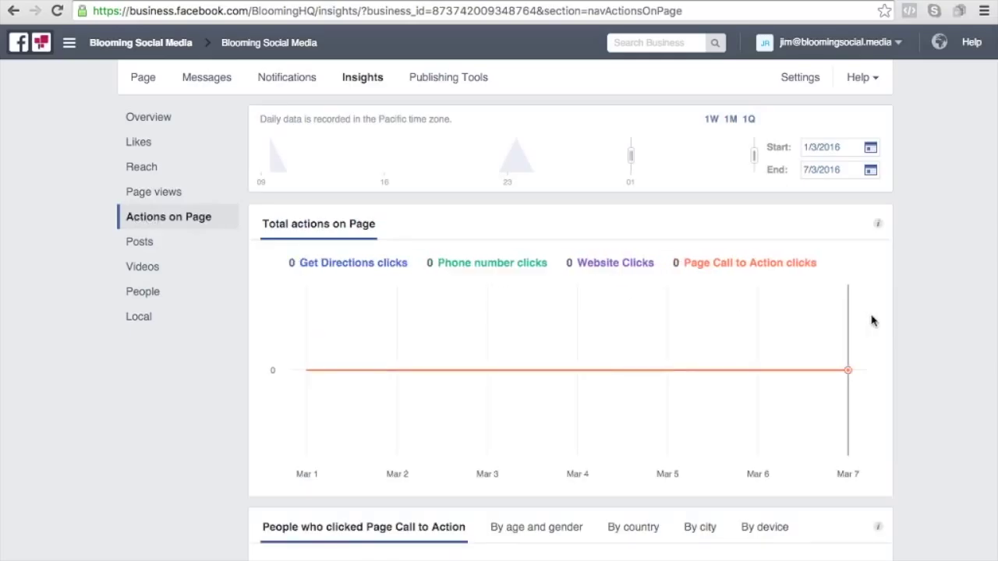
scroll(882, 352, "down", 8)
scroll(881, 355, "down", 10)
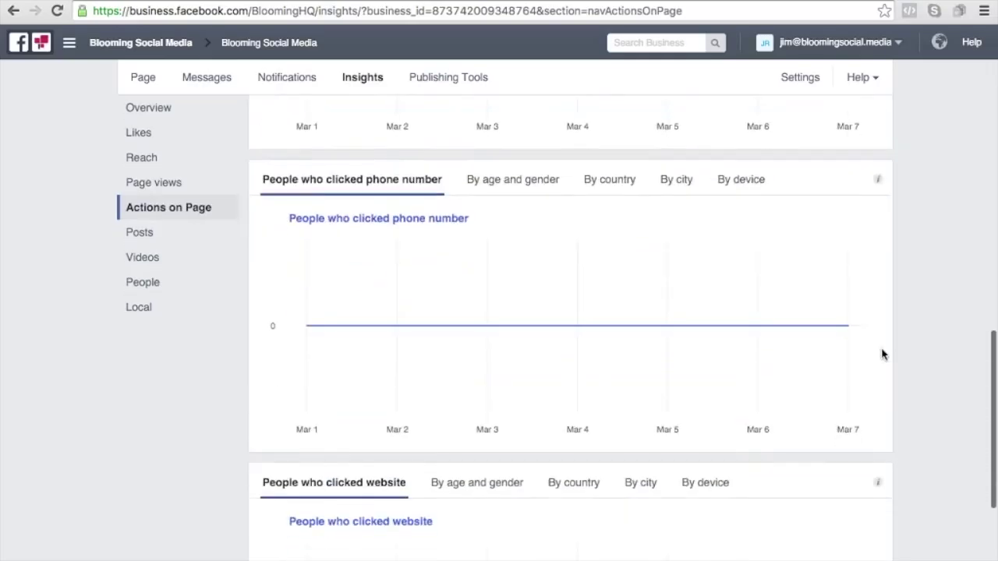
scroll(883, 356, "up", 20)
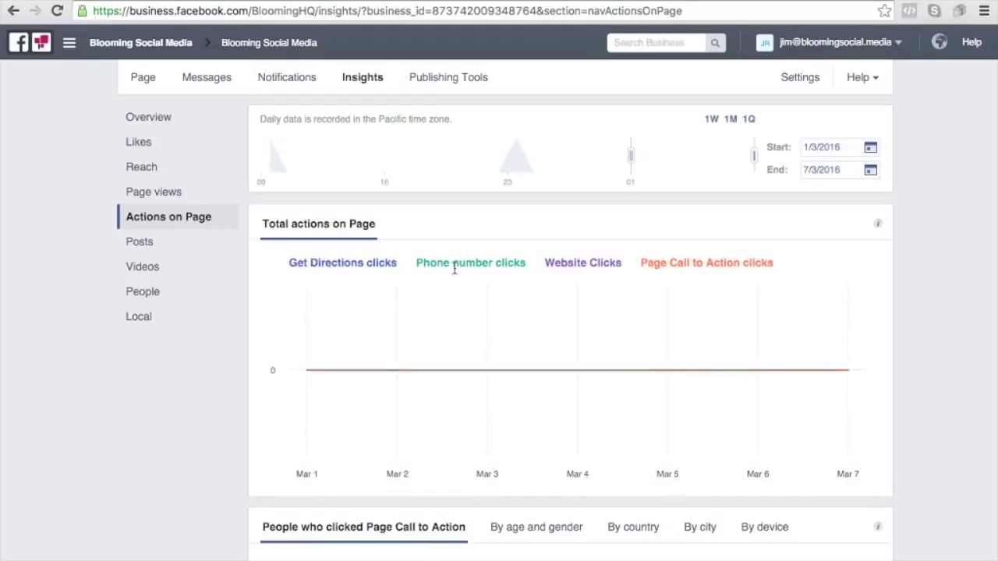
left_click(731, 120)
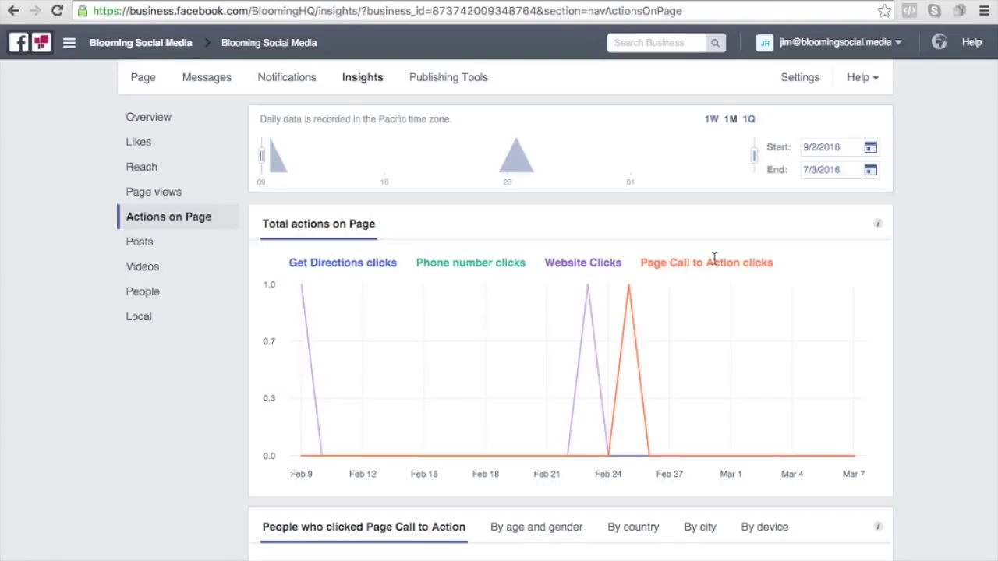
Examine the one-month charts of people who clicked Page Call to Action, Get Directions and the phone number.
scroll(806, 312, "down", 3)
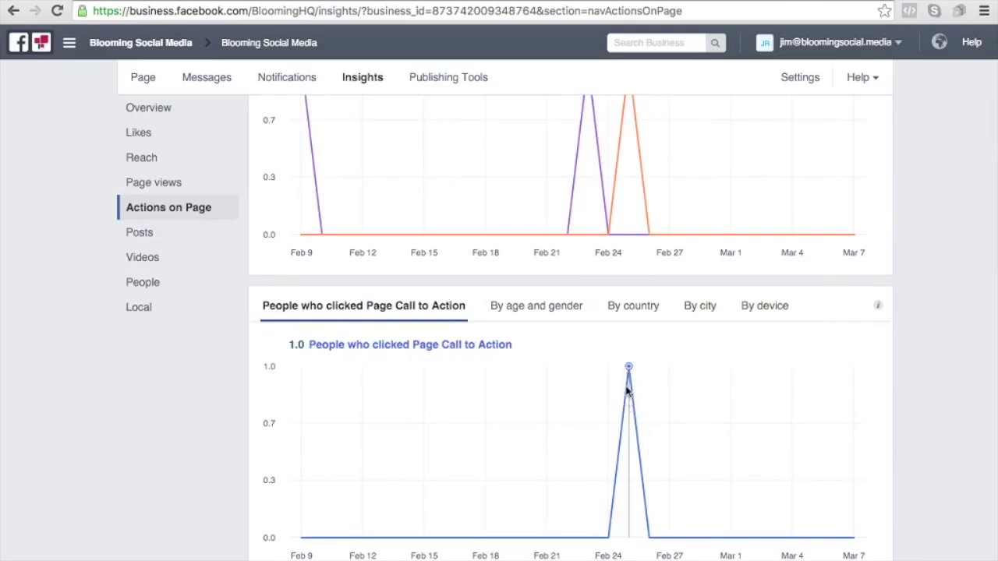
scroll(760, 366, "down", 5)
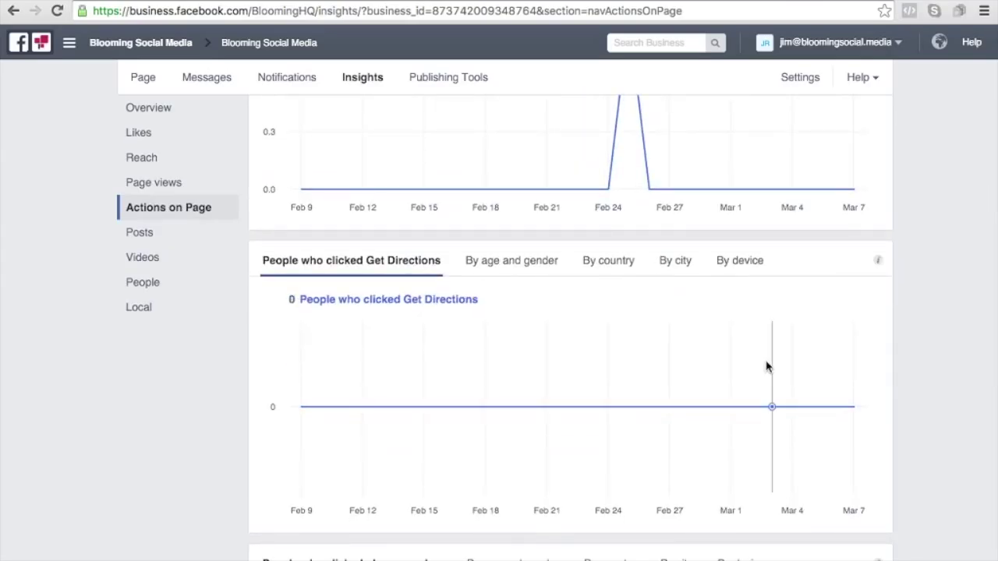
scroll(767, 366, "down", 5)
scroll(766, 366, "up", 6)
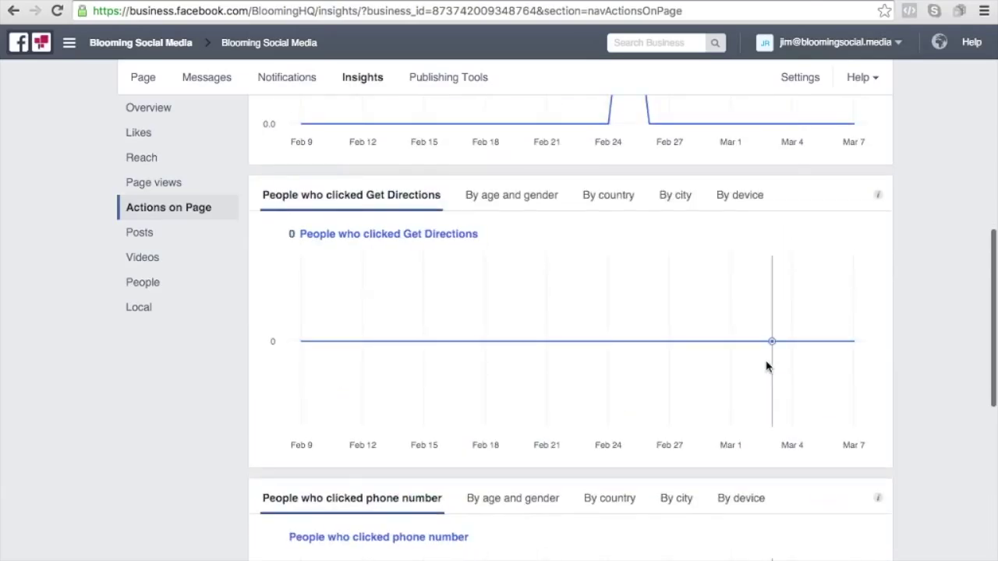
Break down Page Call to Action clicks by age and gender, country, city and device, and return to Total actions on Page.
scroll(766, 366, "up", 2)
left_click(554, 236)
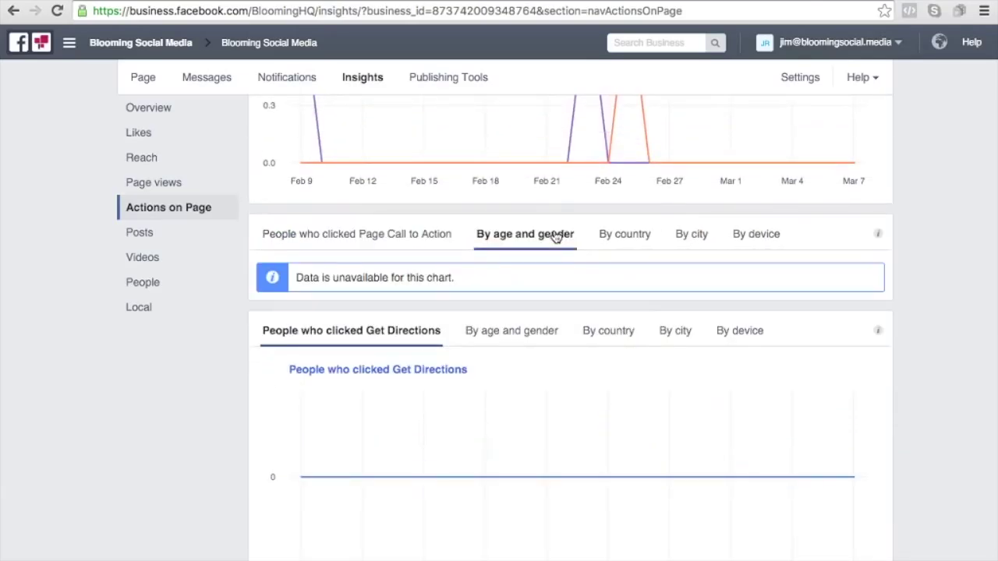
left_click(632, 238)
left_click(691, 238)
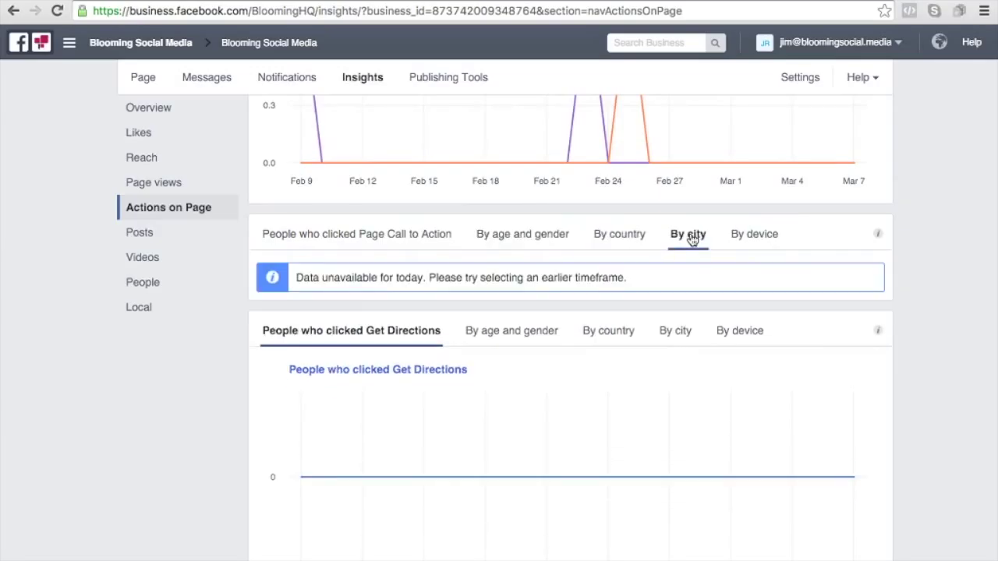
left_click(755, 238)
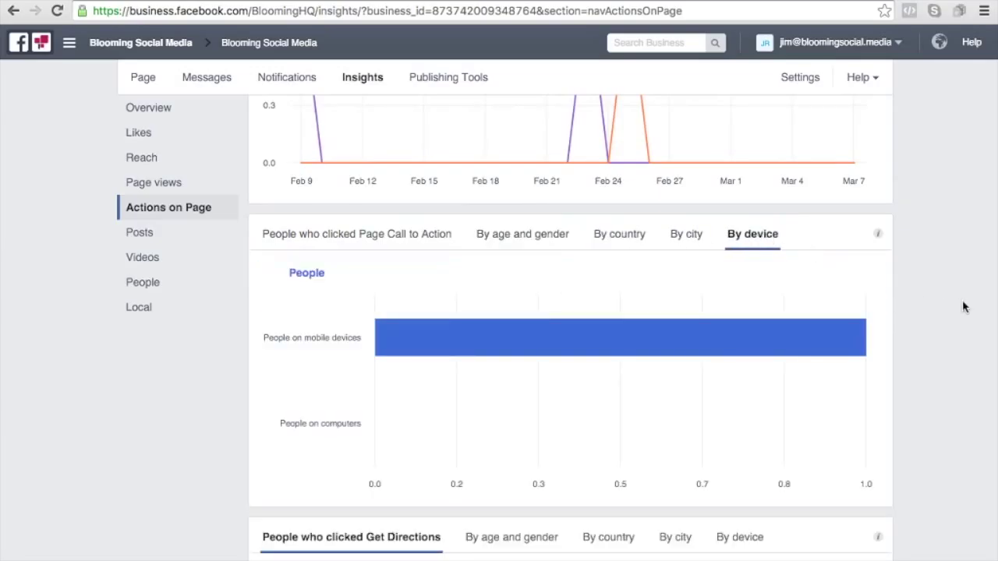
scroll(963, 306, "up", 5)
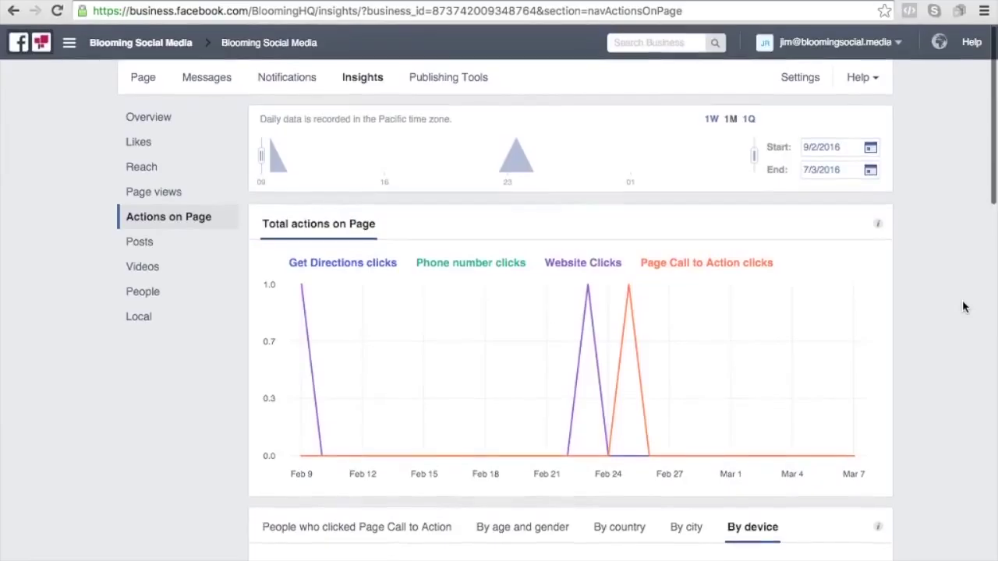
Open the Posts insights and sort All Posts Published by reach, highest first.
left_click(145, 244)
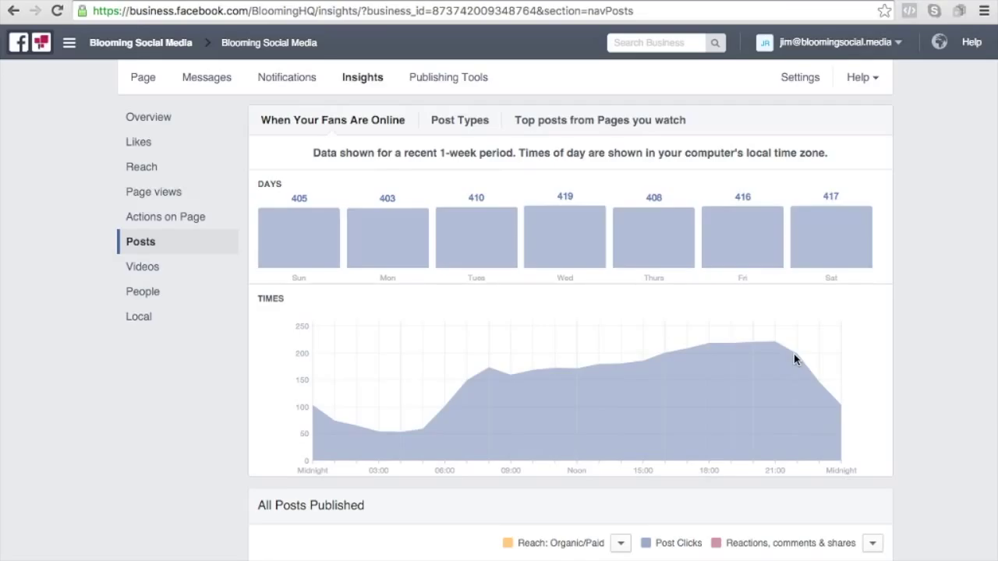
scroll(795, 359, "down", 4)
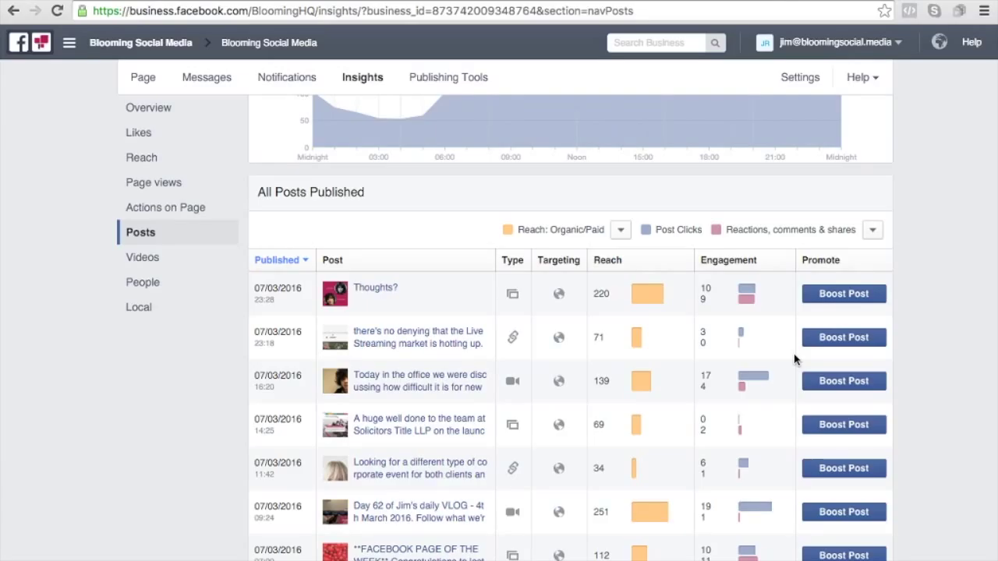
scroll(925, 346, "down", 2)
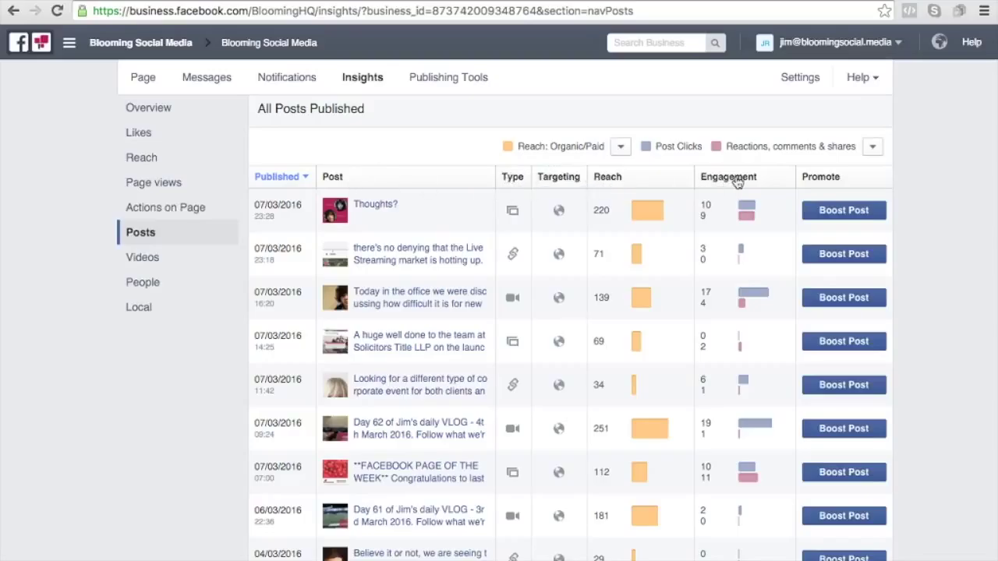
left_click(607, 177)
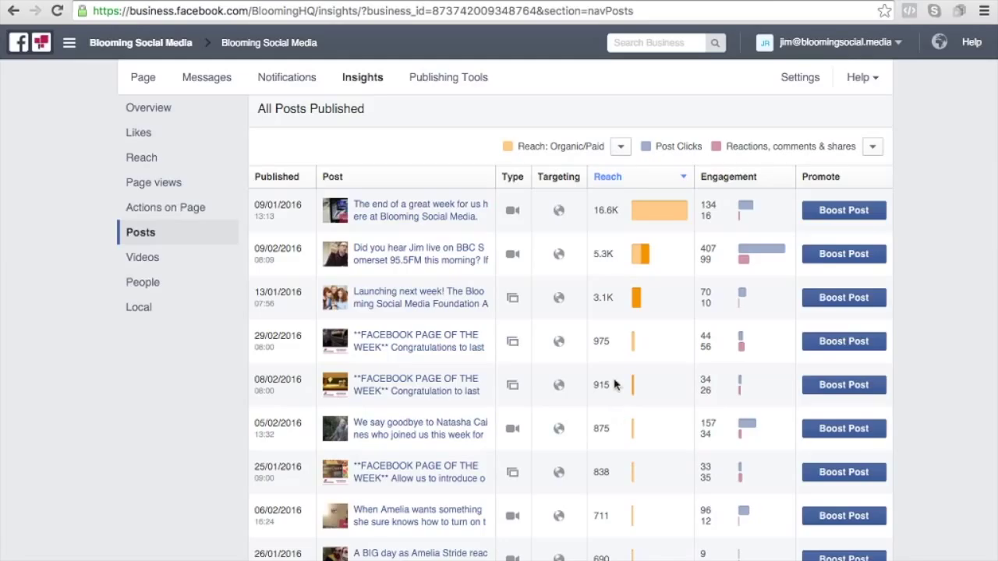
Check the top posts' reach, sort All Posts Published by Reactions, comments & shares, and view the available engagement metrics.
mouse_move(651, 216)
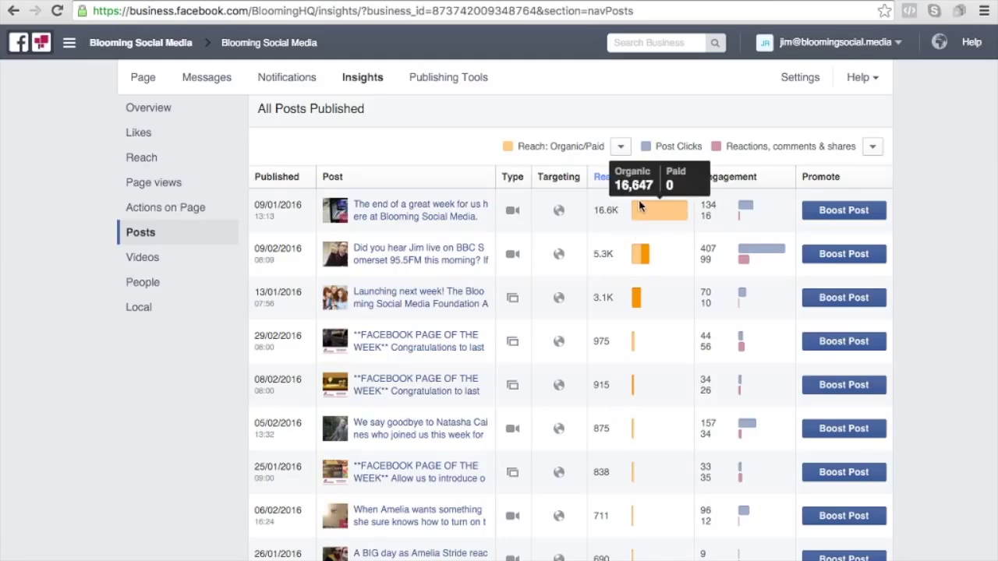
scroll(642, 448, "down", 3)
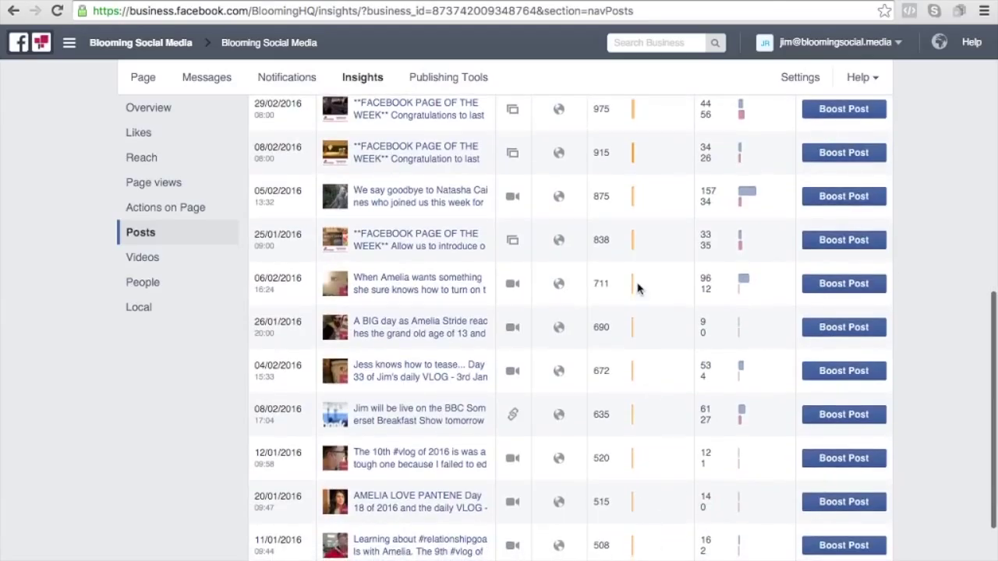
scroll(644, 286, "up", 4)
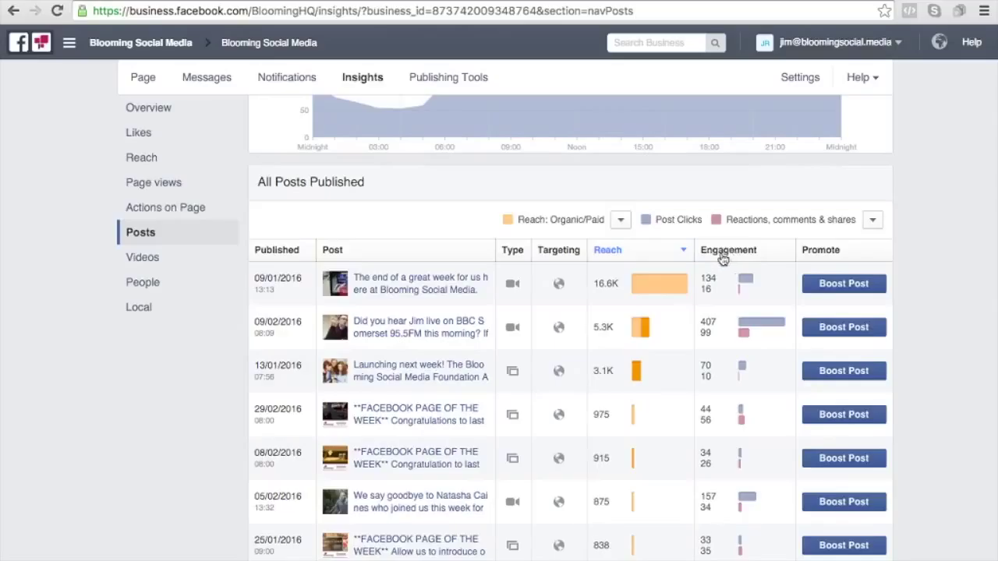
left_click(742, 254)
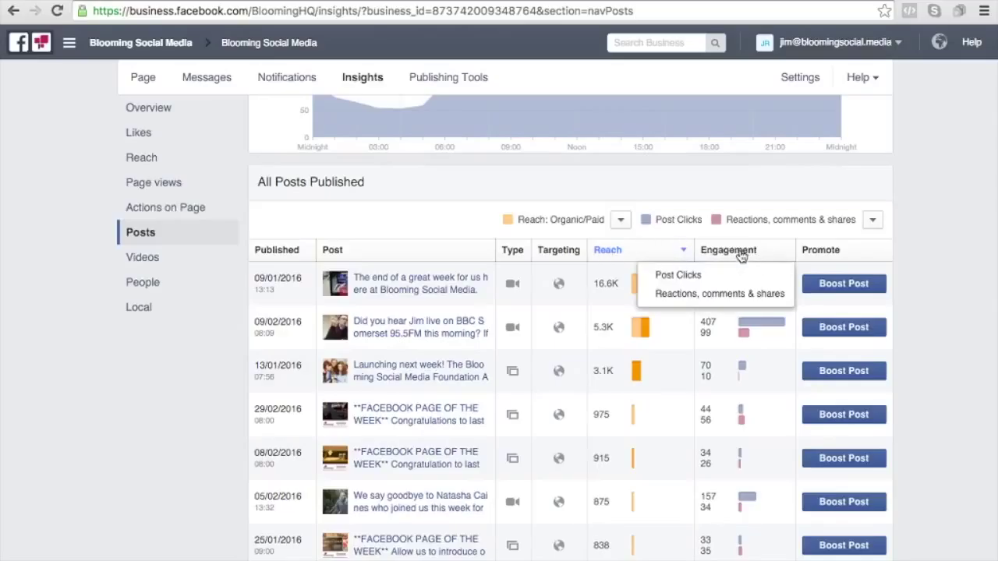
left_click(712, 295)
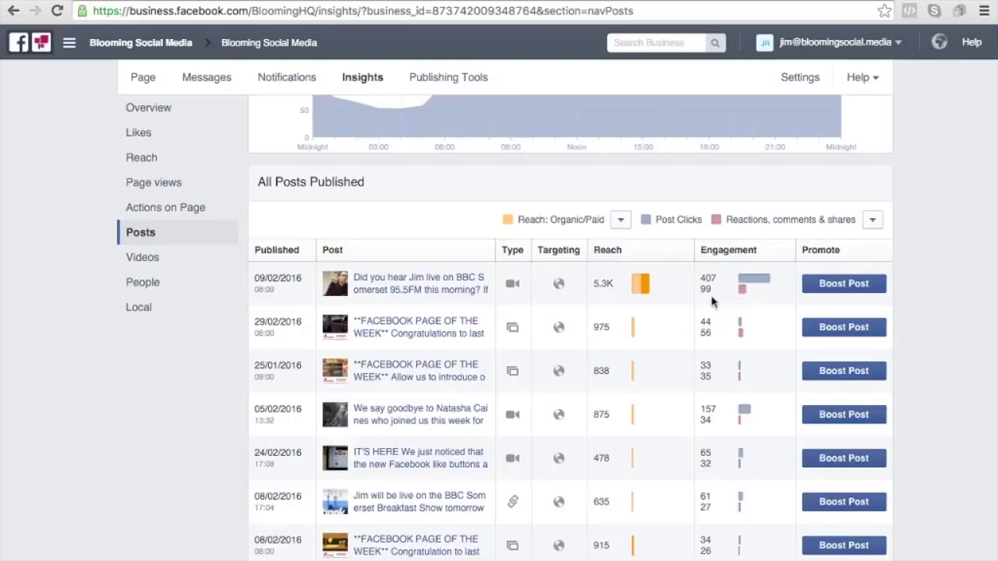
left_click(871, 221)
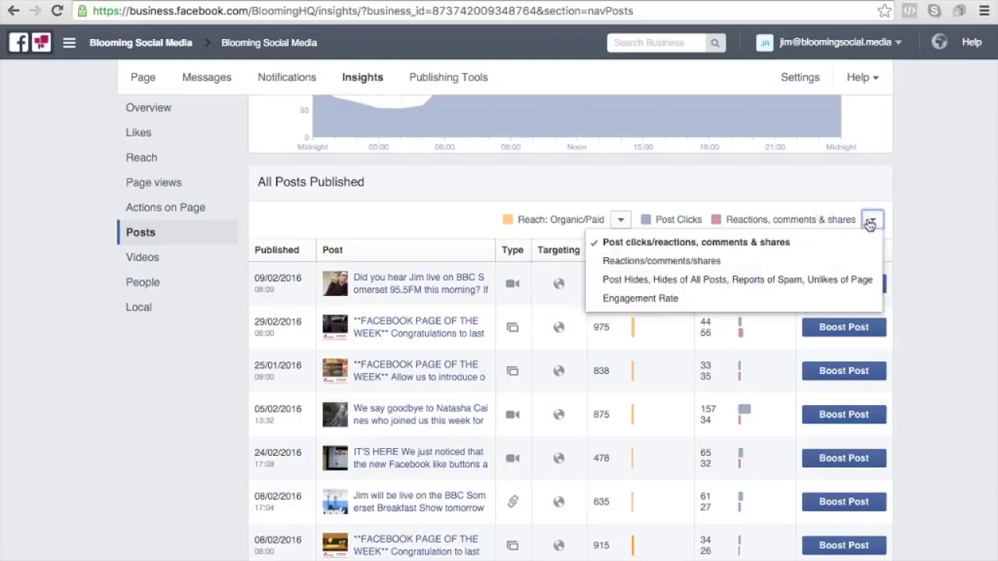
left_click(946, 269)
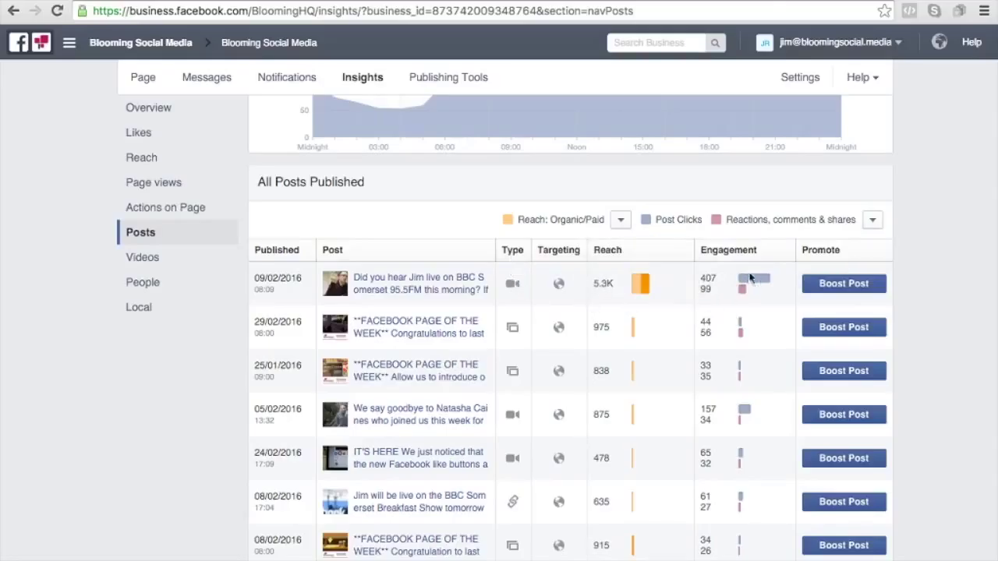
Examine the video and post details of the BBC Somerset discussion post, including its organic and paid reach, and close them.
left_click(406, 283)
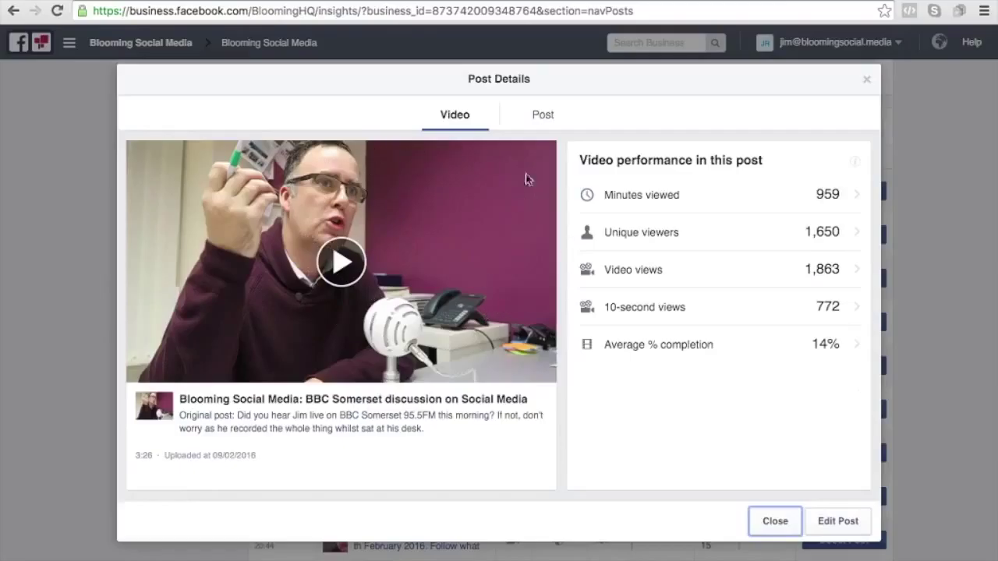
left_click(545, 116)
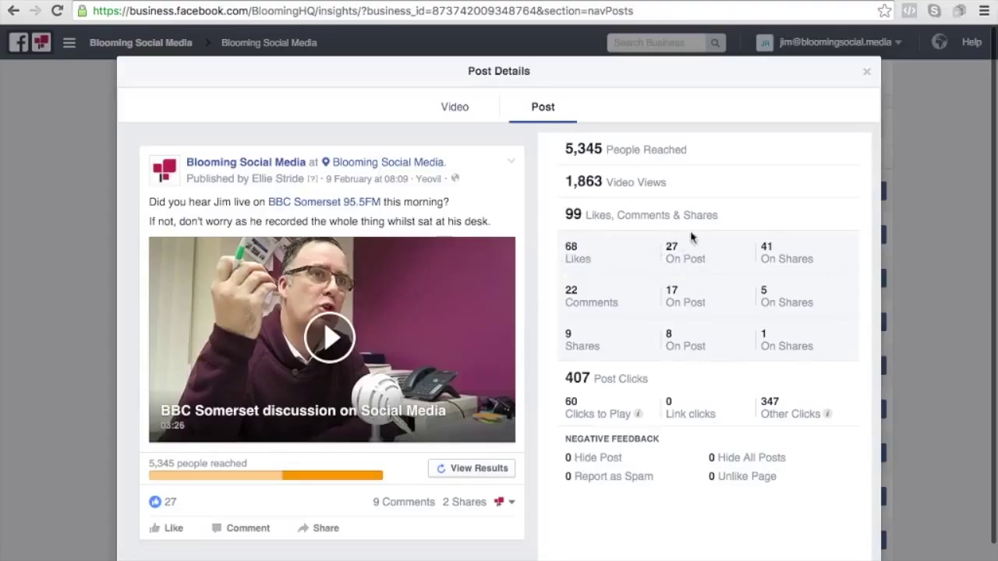
mouse_move(170, 503)
mouse_move(605, 414)
mouse_move(826, 414)
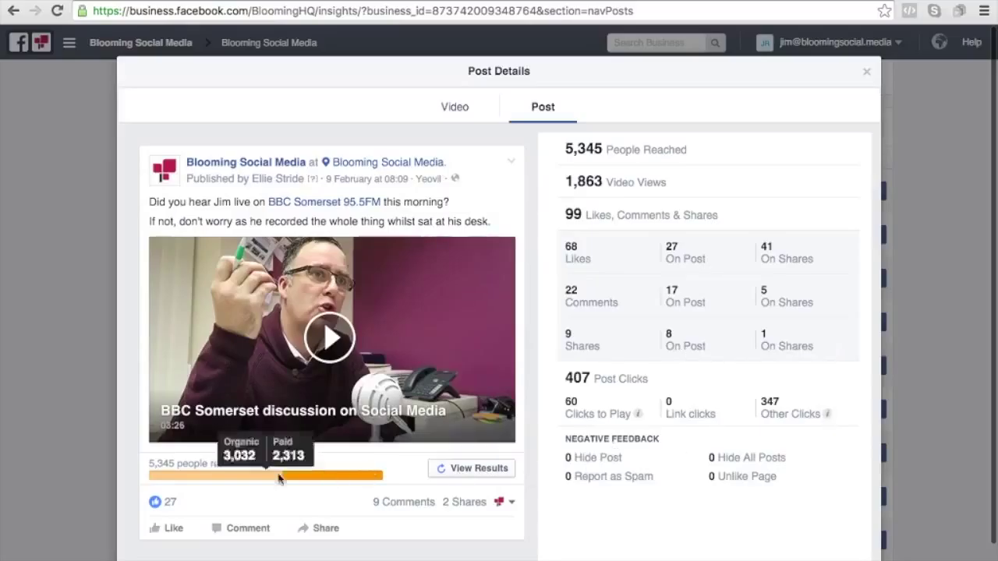
mouse_move(250, 482)
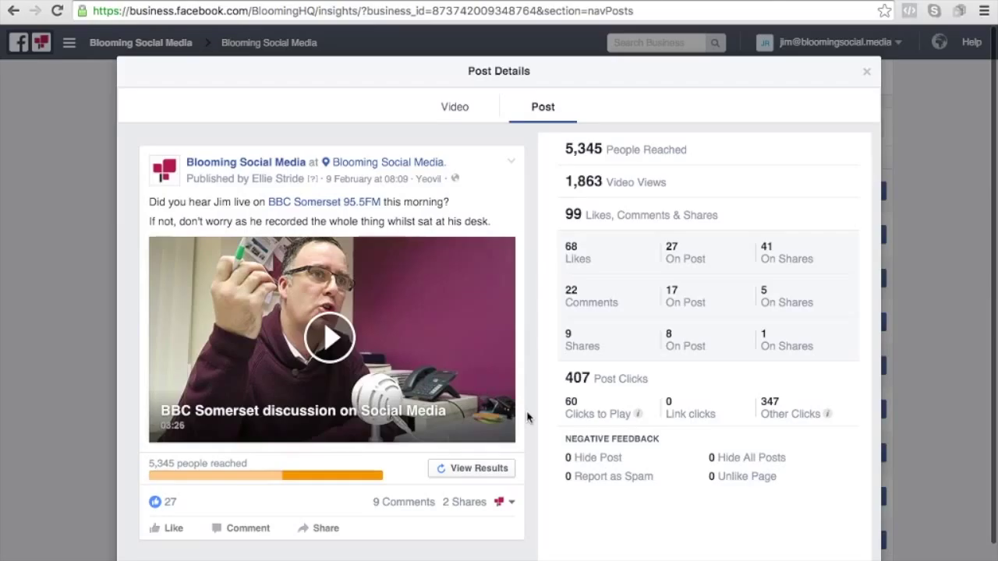
scroll(530, 419, "down", 2)
left_click(779, 549)
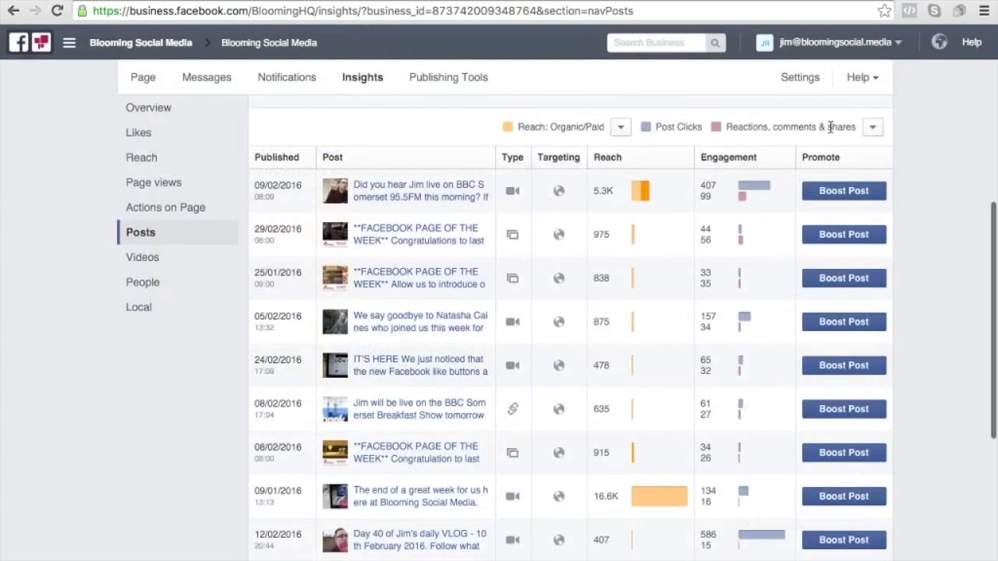
Sort the posts by reach and review the video and post details of the 09/01/2016 video post.
left_click(600, 158)
mouse_move(654, 222)
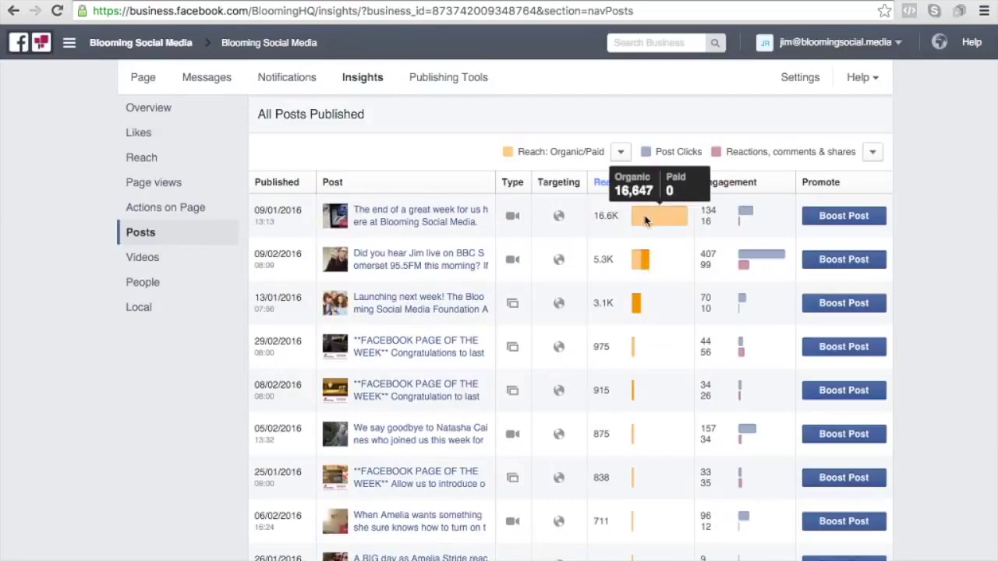
mouse_move(637, 264)
left_click(435, 221)
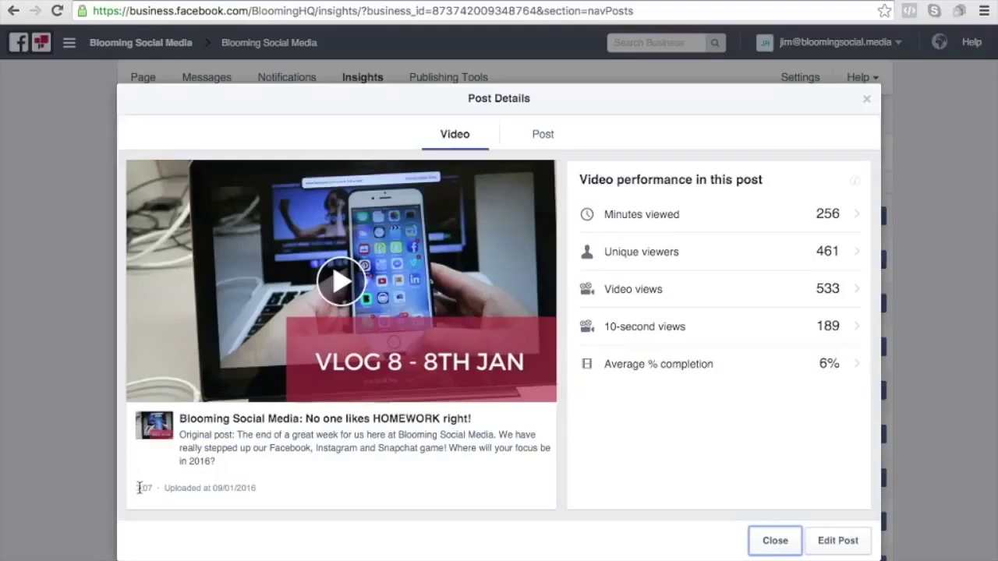
left_click(529, 136)
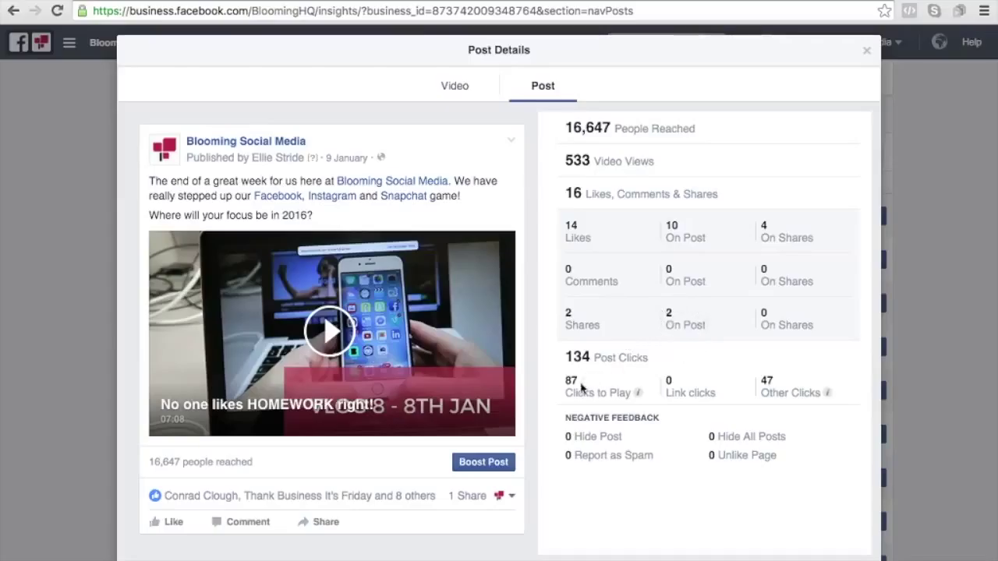
mouse_move(626, 395)
mouse_move(771, 387)
left_click(870, 53)
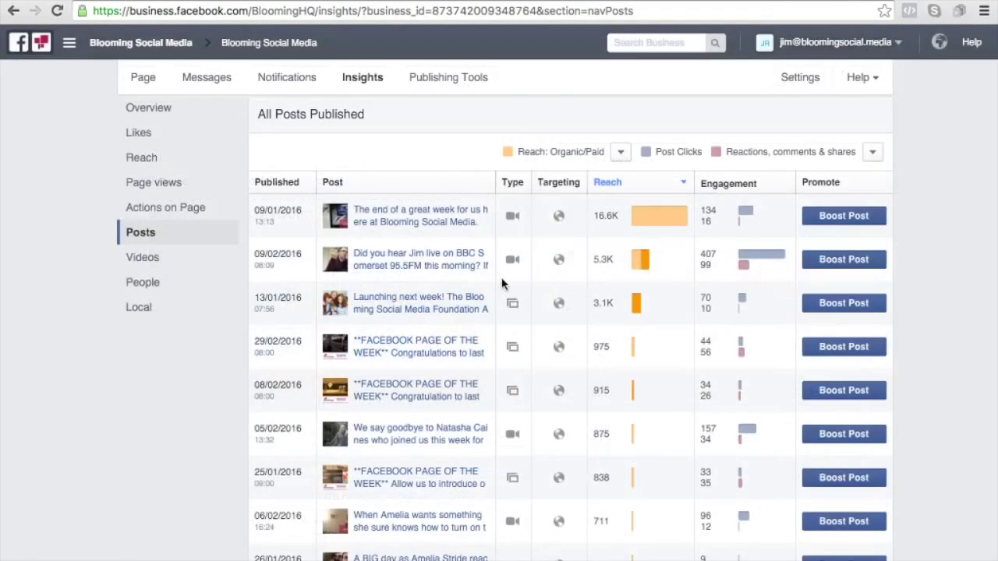
Look through the All Posts Published list, check the top post's organic and paid reach, and return to When Your Fans Are Online.
scroll(502, 283, "up", 4)
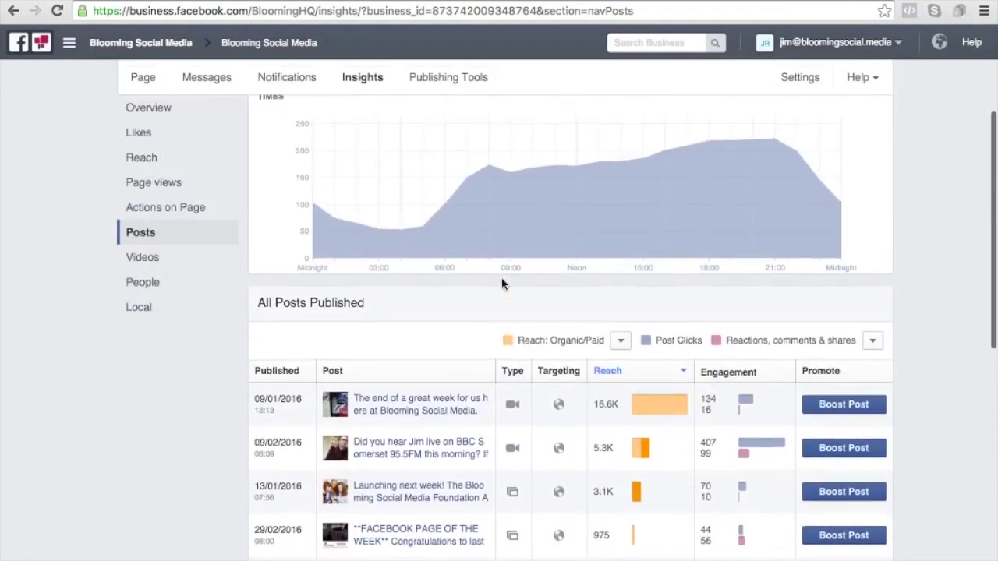
scroll(501, 283, "down", 4)
scroll(502, 283, "down", 5)
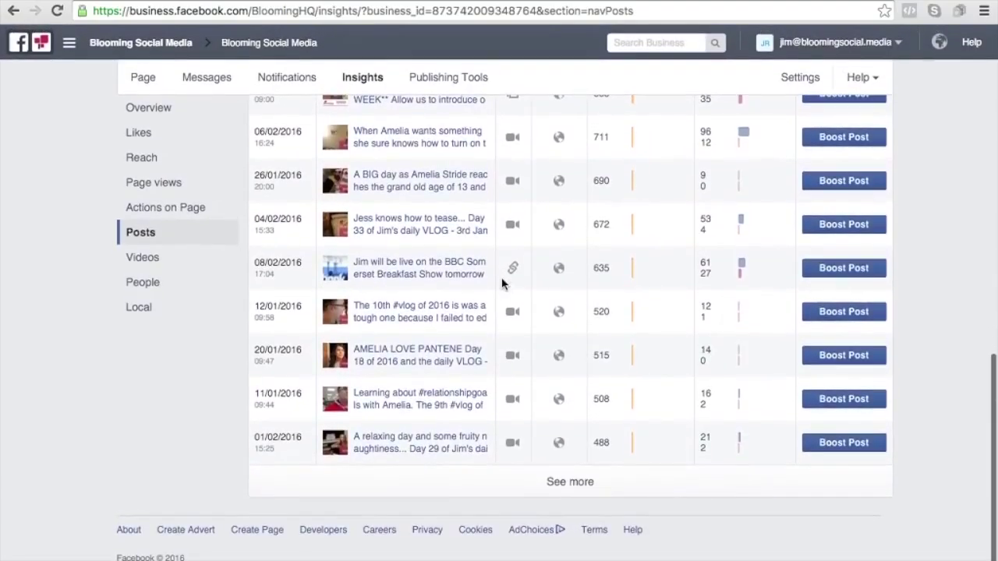
scroll(545, 224, "up", 4)
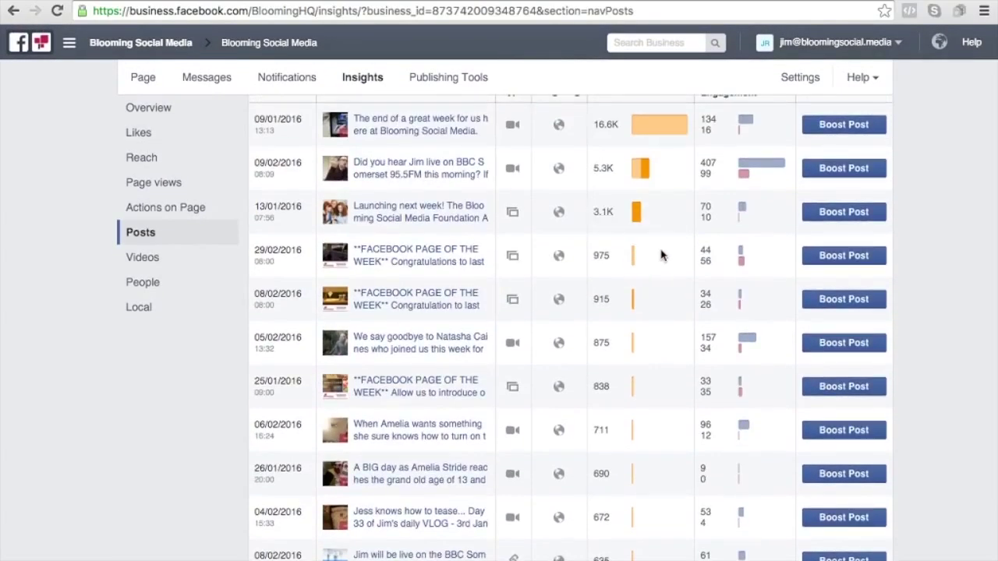
scroll(660, 255, "up", 2)
mouse_move(663, 205)
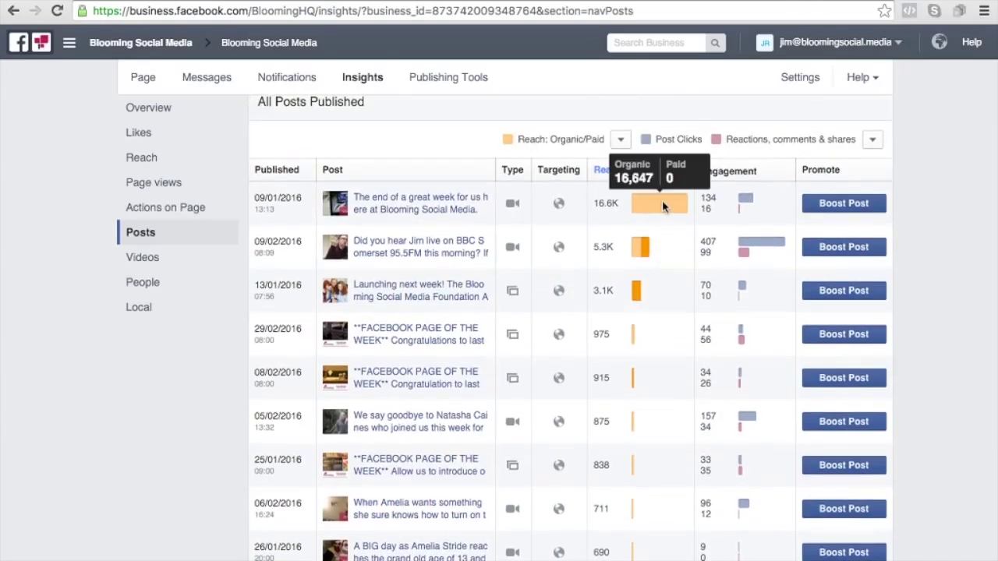
scroll(662, 200, "up", 5)
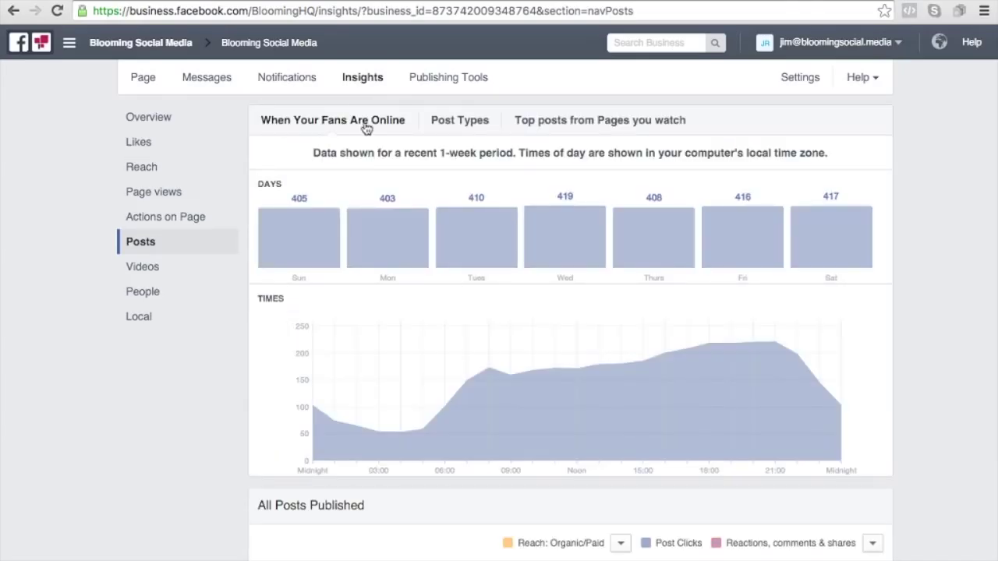
Compare average reach and engagement by post type with targeted posts excluded, and restore the filter to Show All Posts.
left_click(456, 125)
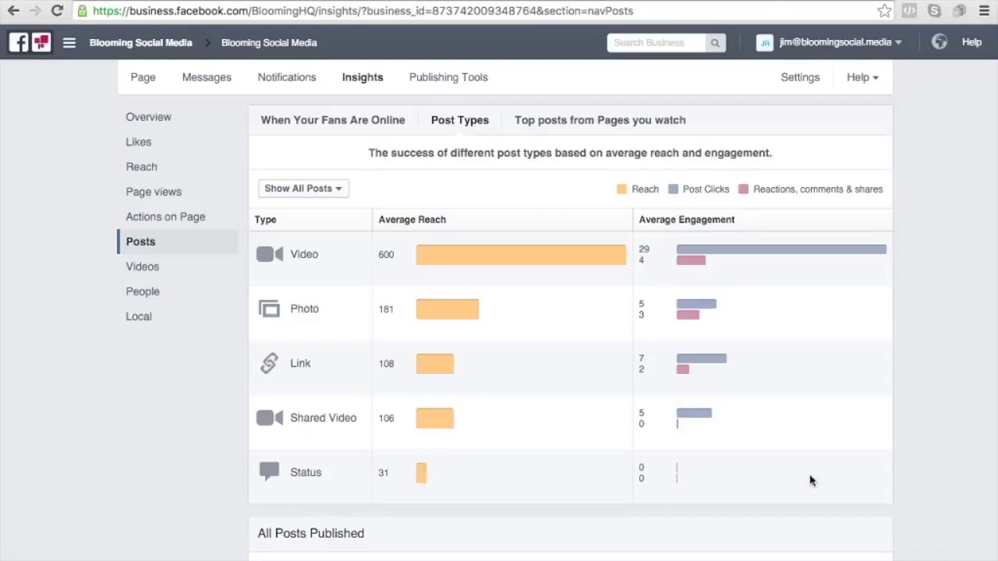
left_click(329, 194)
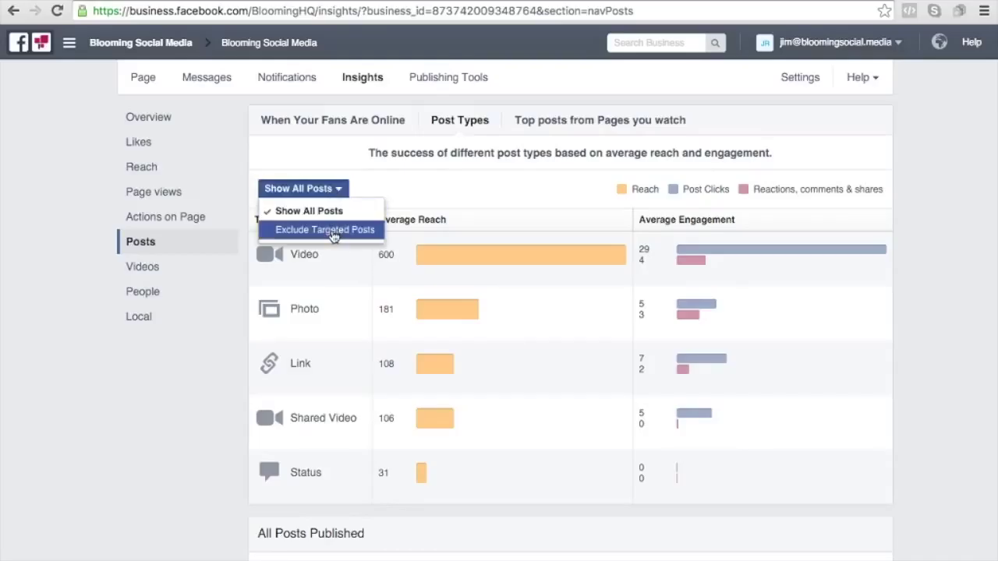
left_click(333, 232)
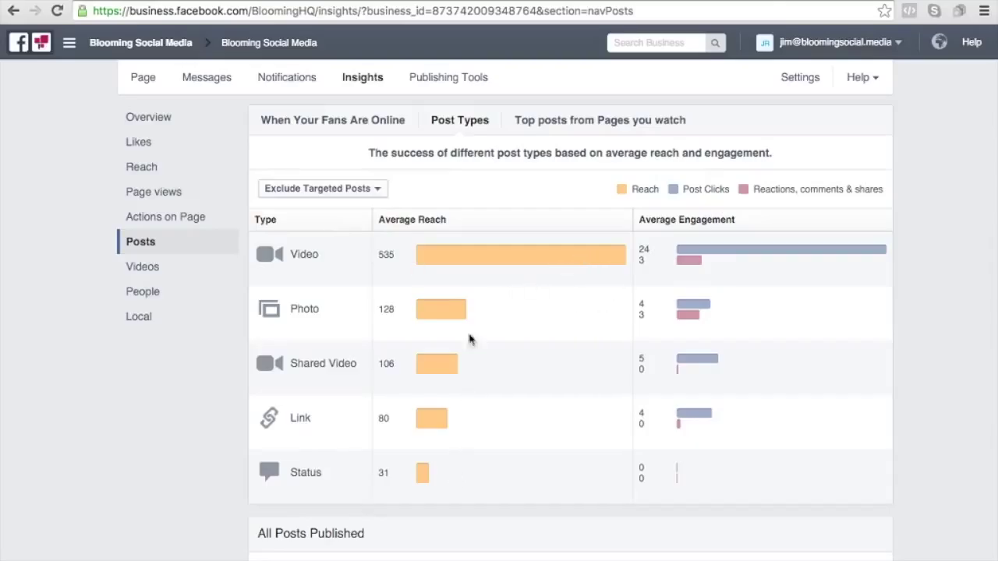
left_click(373, 193)
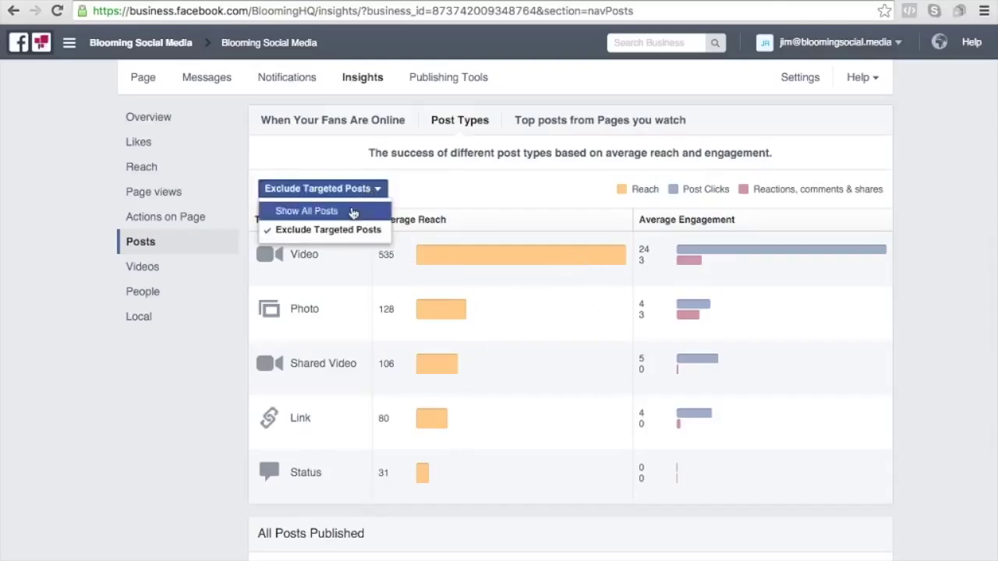
left_click(352, 212)
scroll(813, 385, "down", 5)
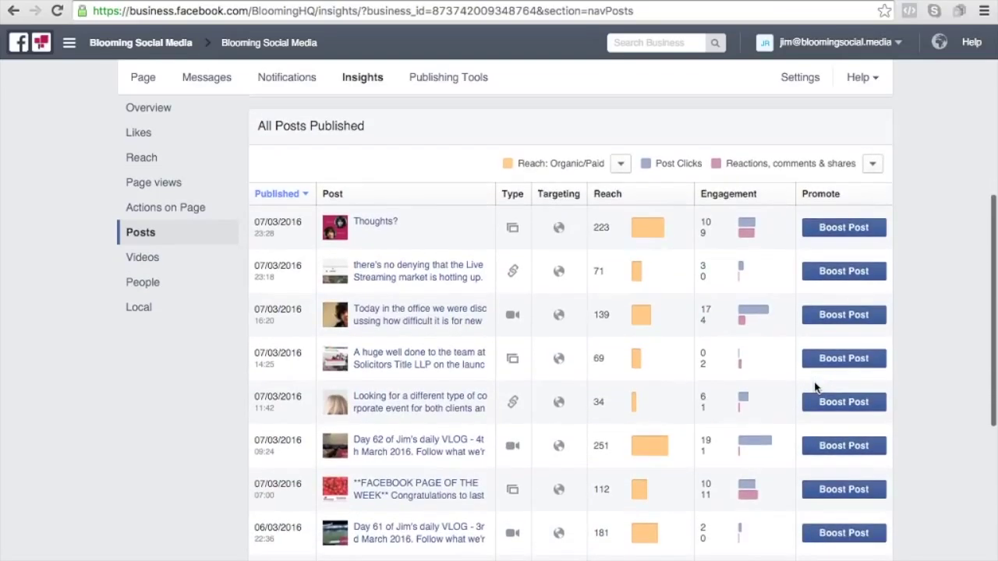
scroll(813, 385, "up", 5)
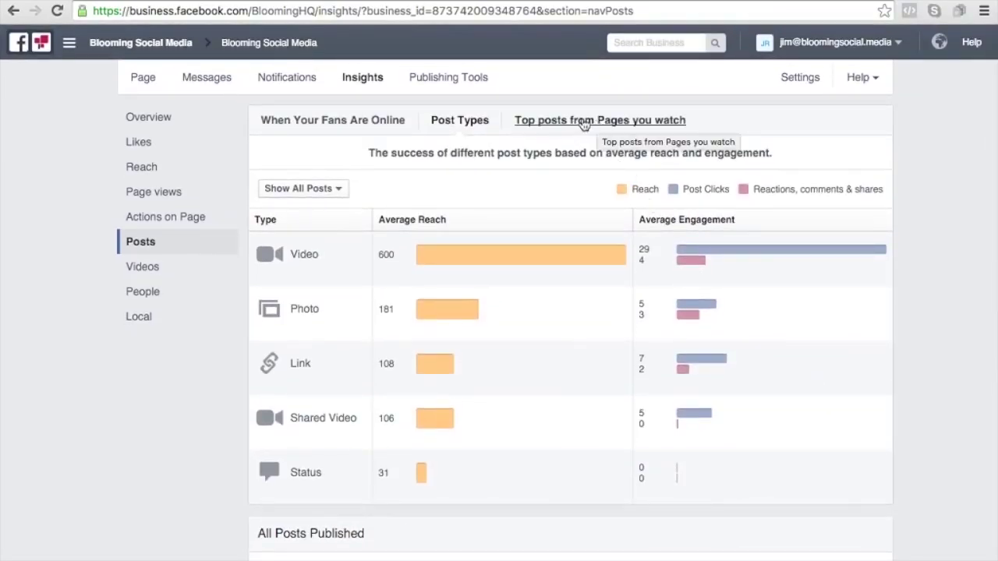
View the top posts from watched Pages, inspect Buildbase Yeovil's "Looking Good Boys" post and close its details.
left_click(583, 124)
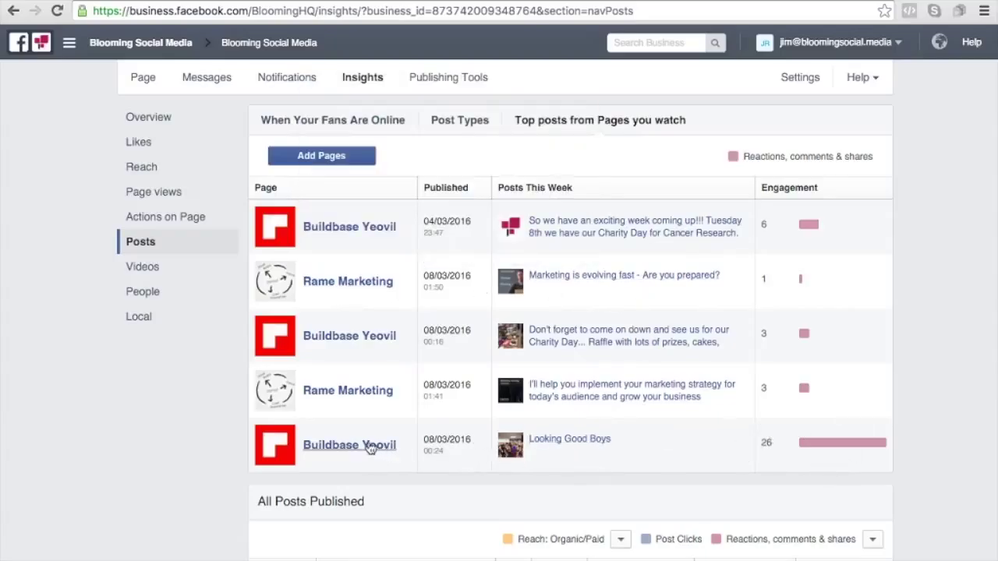
left_click(558, 440)
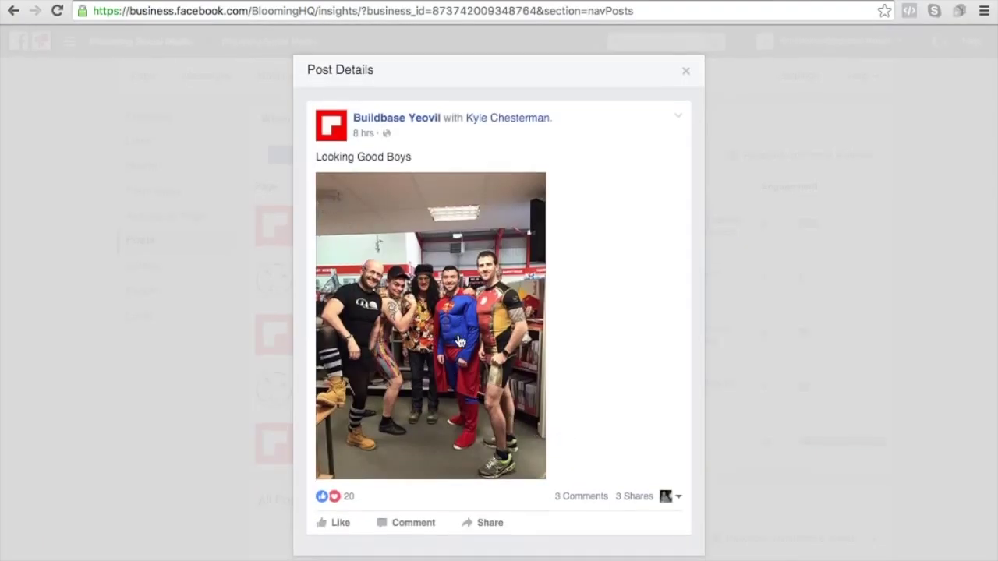
mouse_move(333, 505)
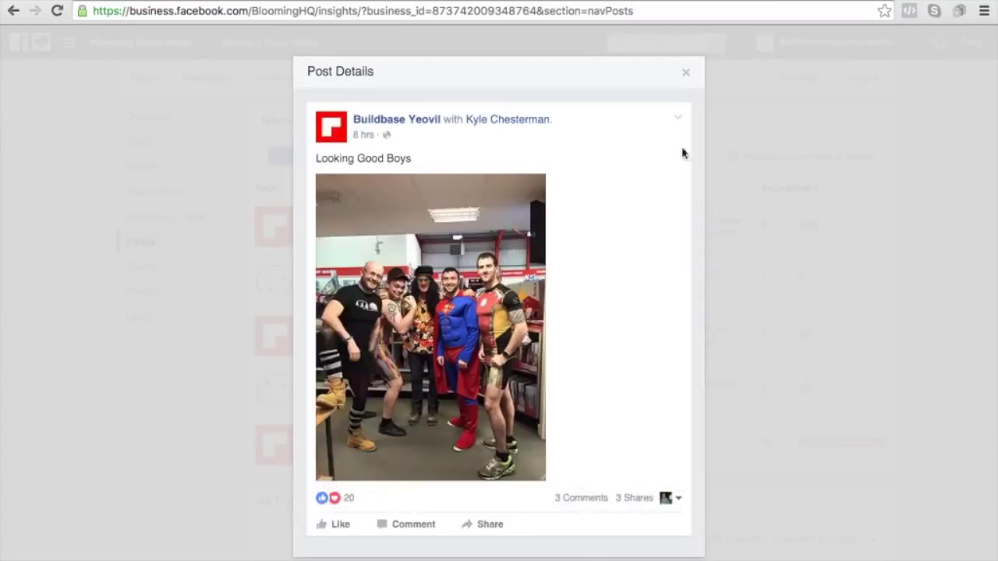
left_click(685, 72)
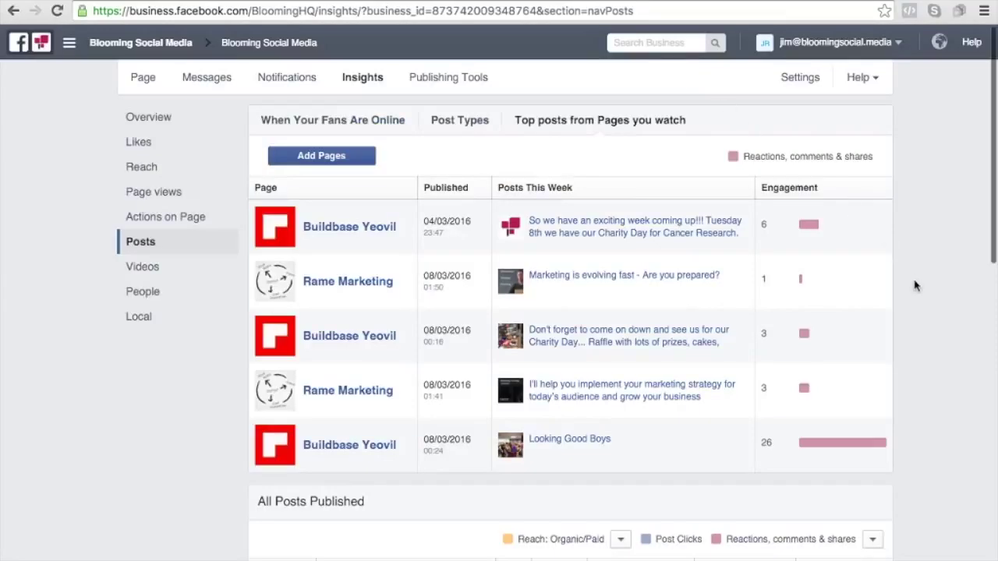
left_click(142, 293)
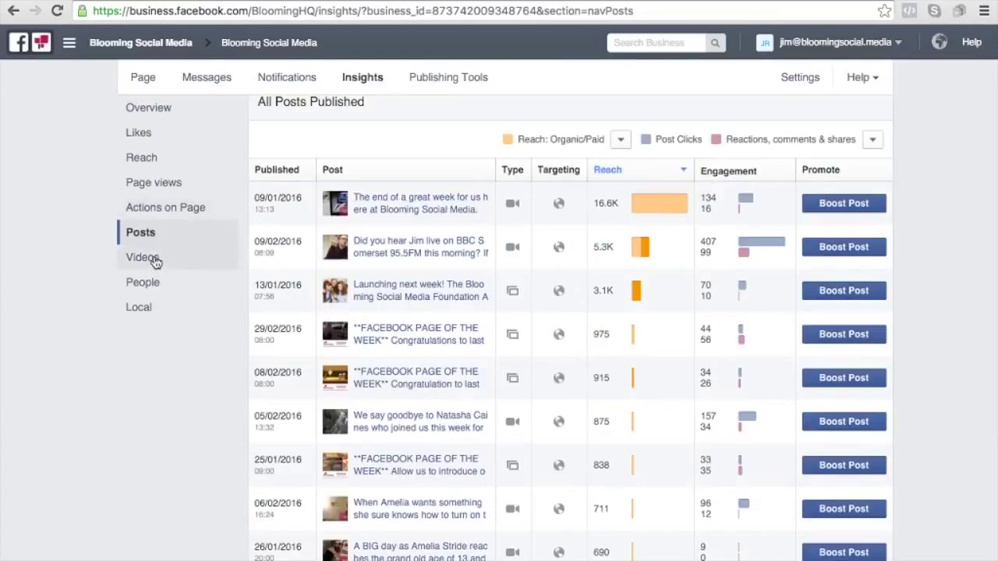
Open the Videos insights, set the reporting period to one month and look at the Video Views chart.
left_click(155, 262)
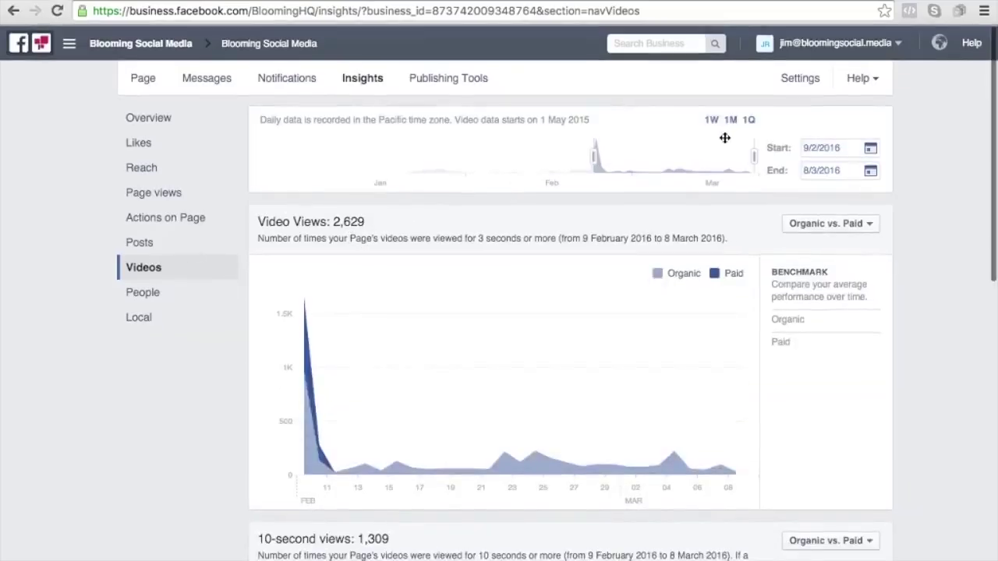
left_click(732, 121)
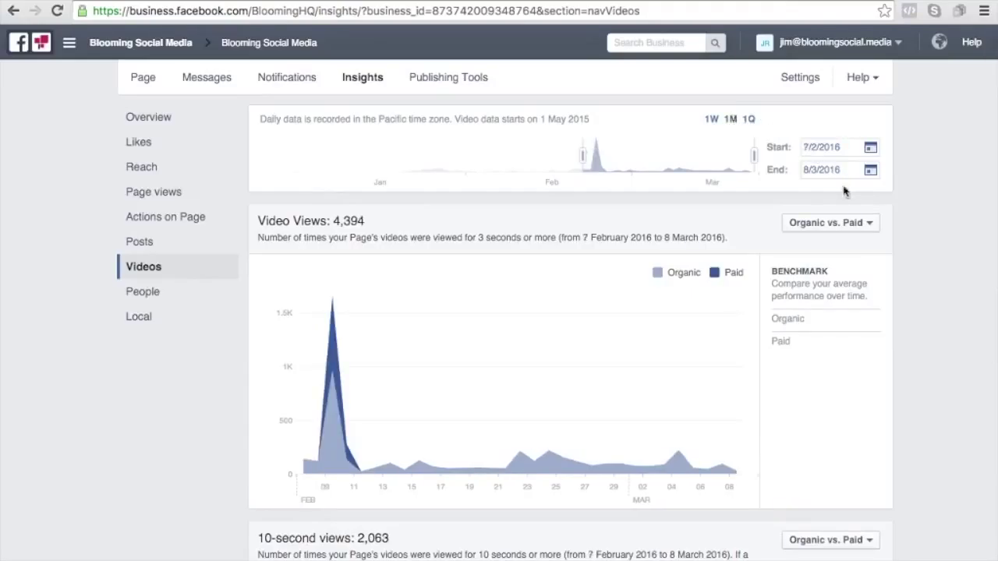
scroll(904, 289, "down", 1)
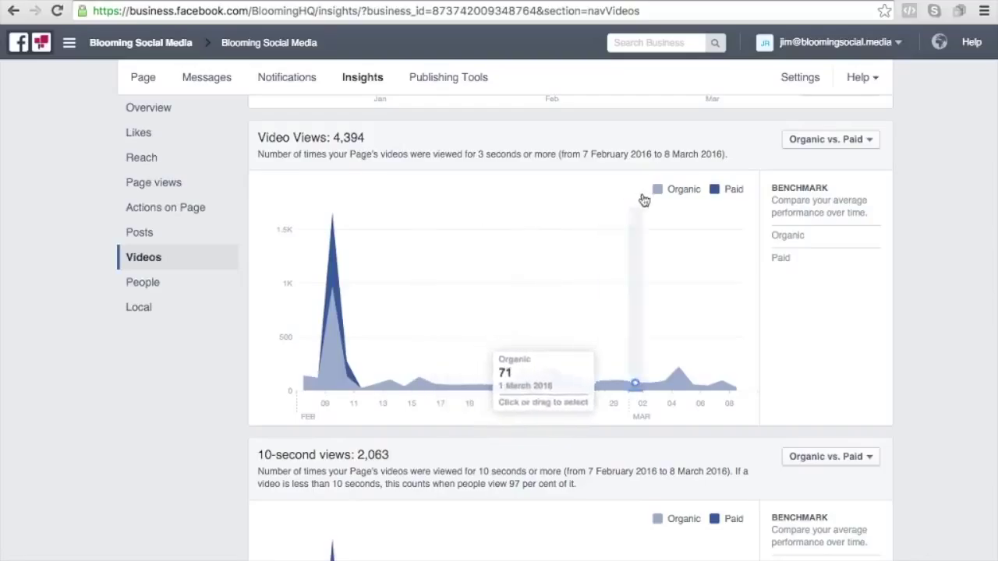
Benchmark the Video Views chart's average performance by organic views, by paid views, and again by organic views.
left_click(787, 240)
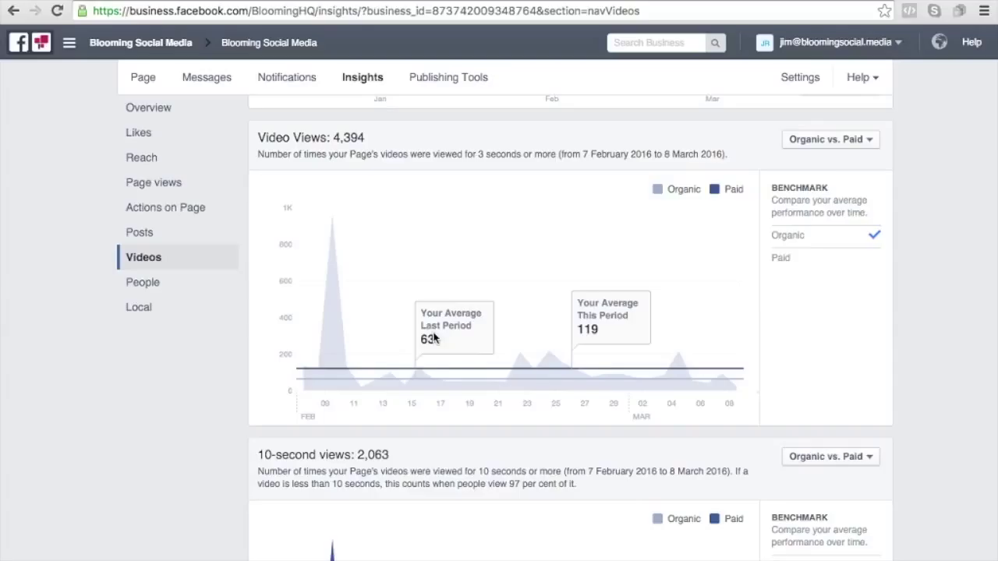
left_click(780, 258)
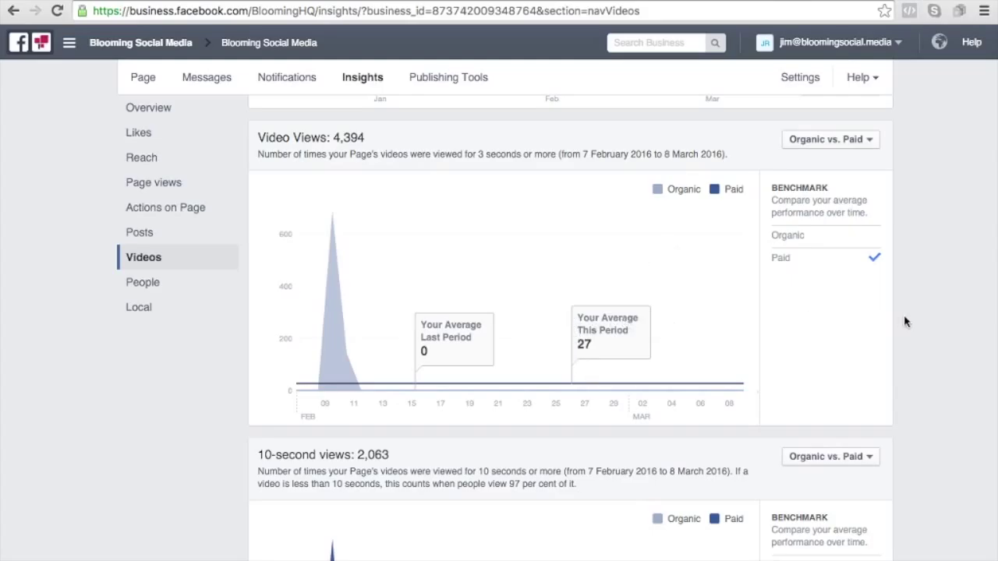
left_click(788, 235)
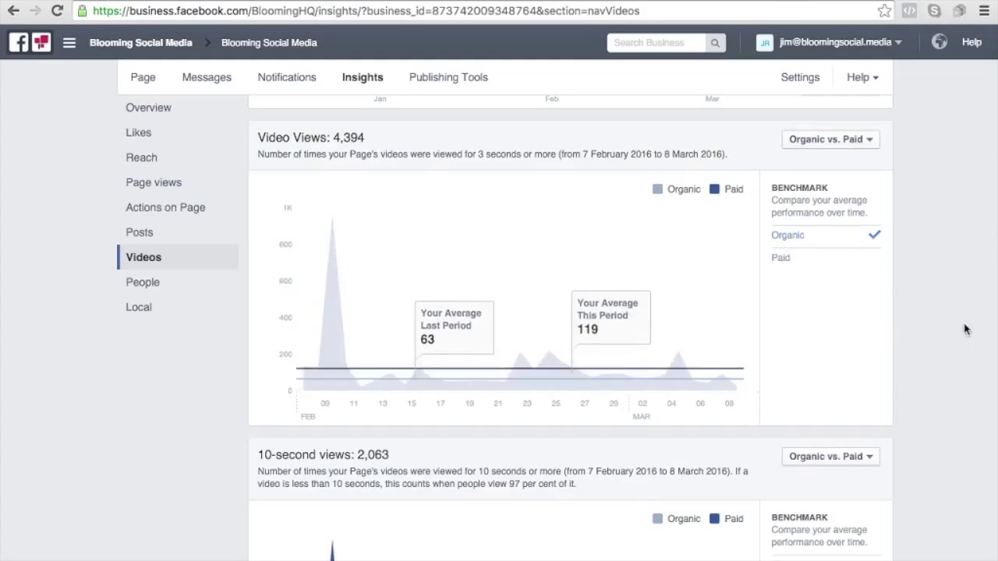
scroll(965, 329, "down", 4)
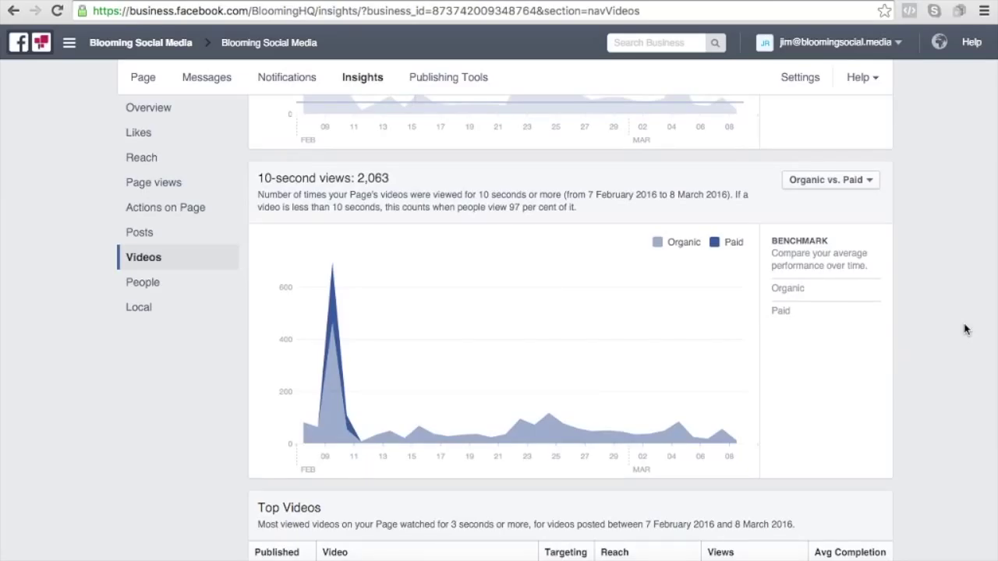
scroll(965, 329, "up", 5)
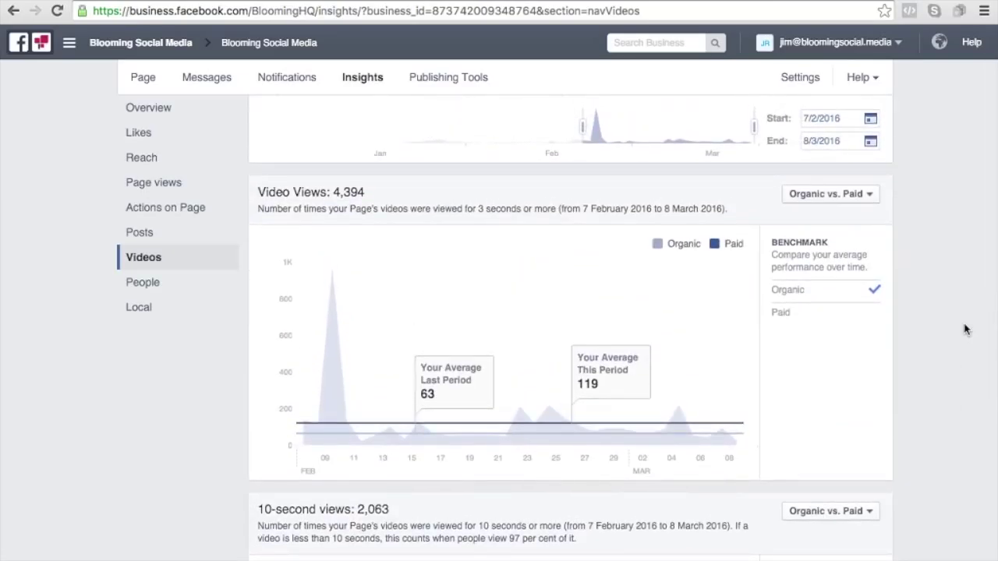
Benchmark the 10-second views chart by organic and paid views, and review the Top Videos list.
scroll(965, 329, "down", 2)
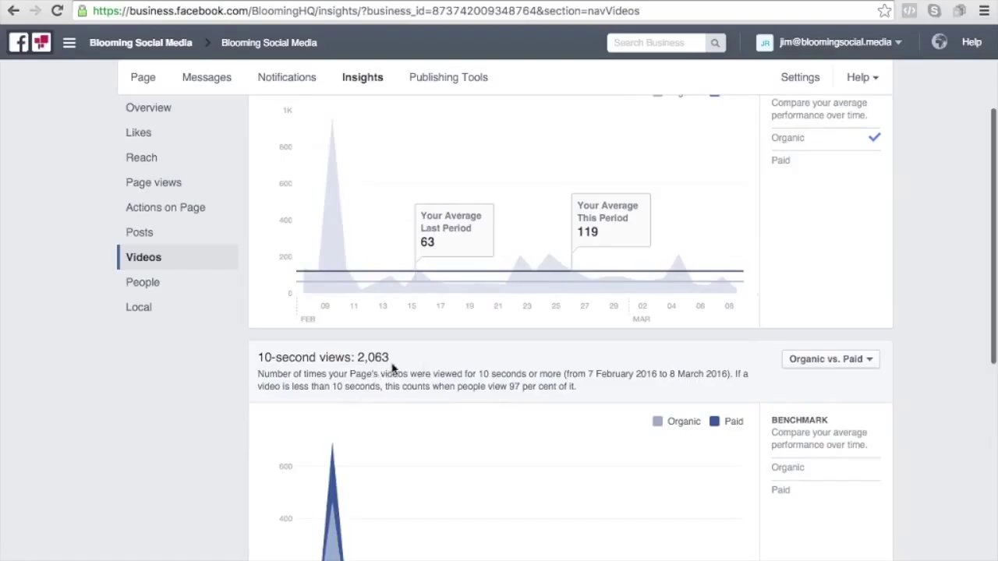
scroll(448, 404, "down", 2)
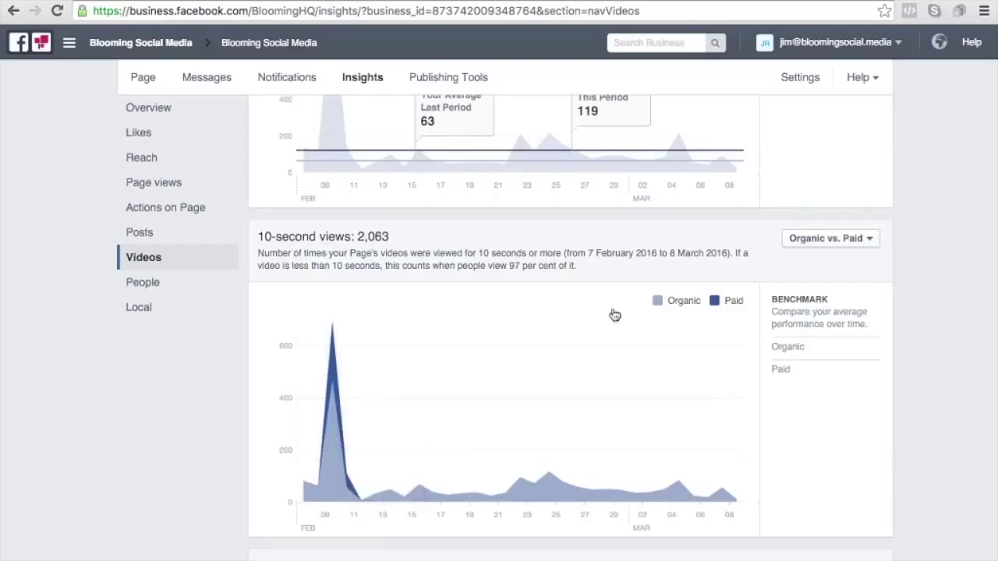
left_click(787, 347)
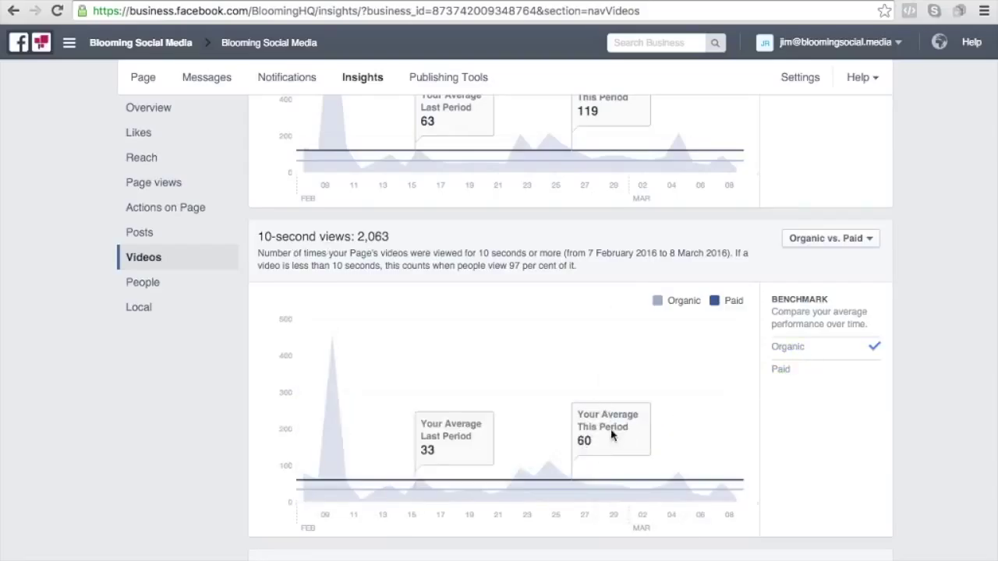
left_click(783, 371)
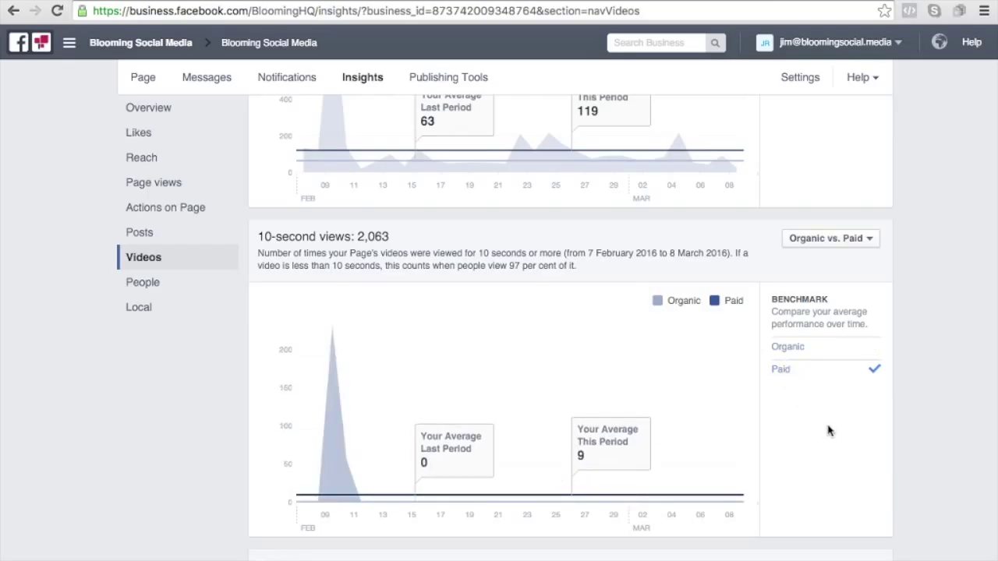
scroll(828, 430, "down", 5)
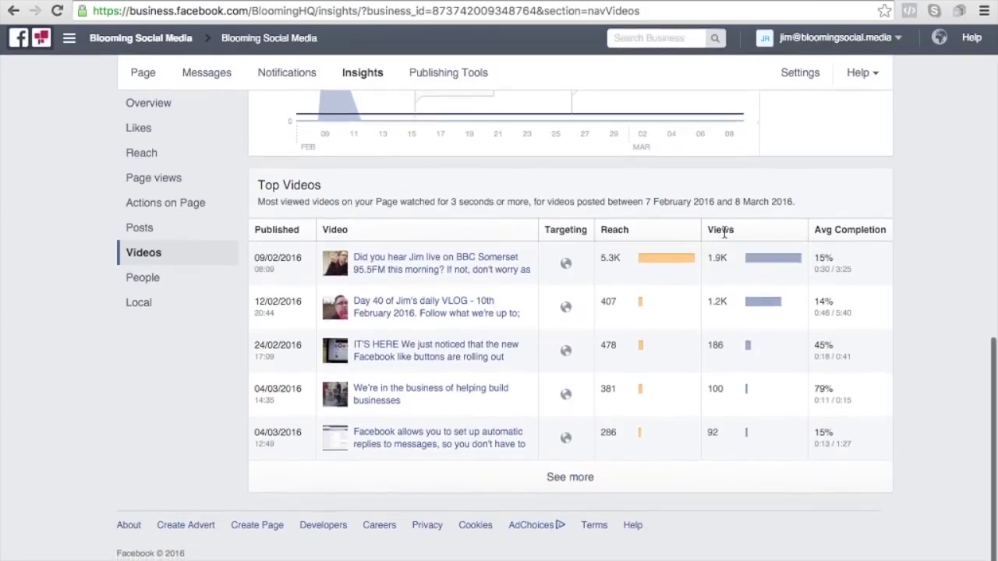
Open the People insights and review the fans' gender, age, country, city and language breakdown.
left_click(145, 290)
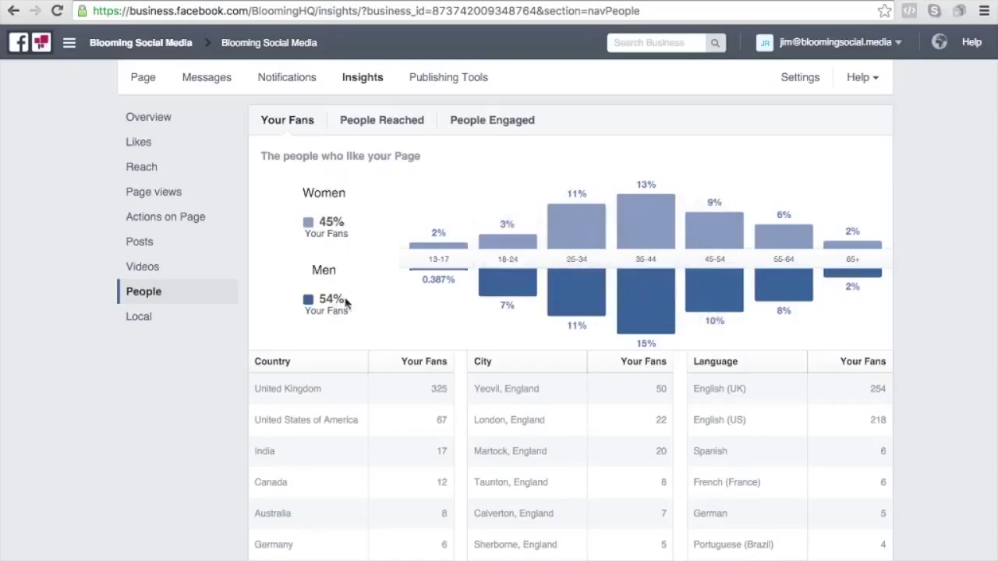
scroll(402, 282, "down", 4)
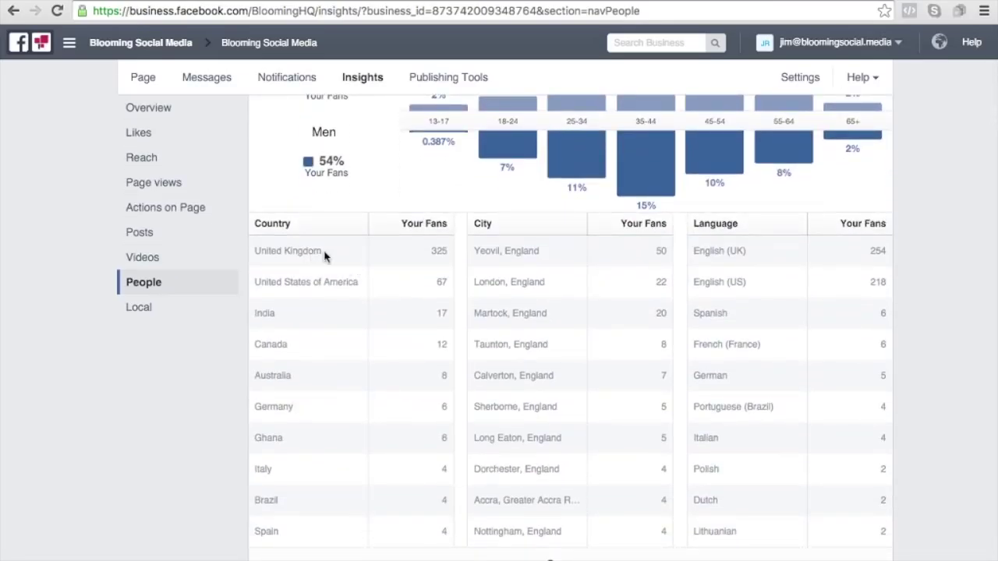
scroll(328, 251, "up", 2)
scroll(334, 251, "down", 2)
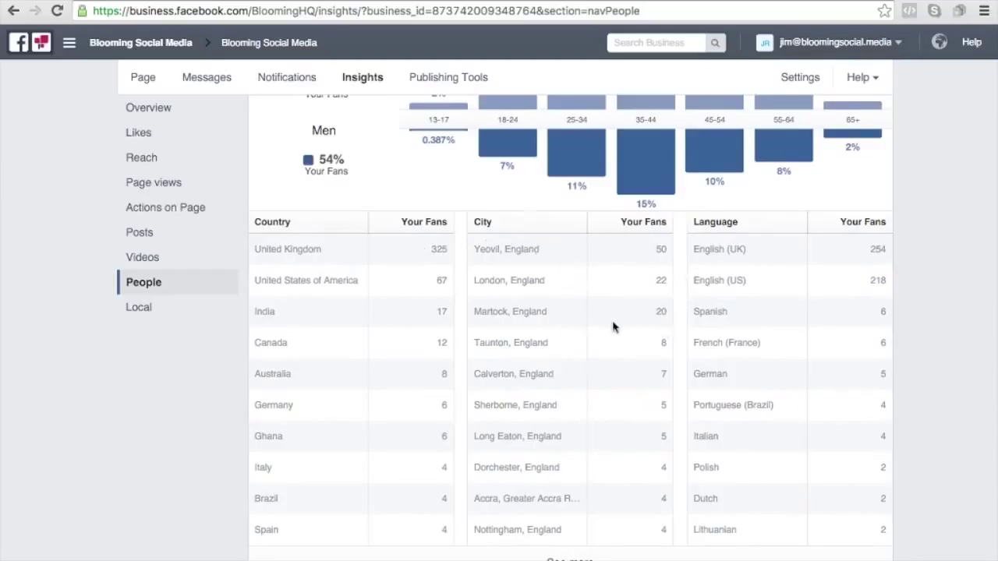
scroll(613, 327, "up", 1)
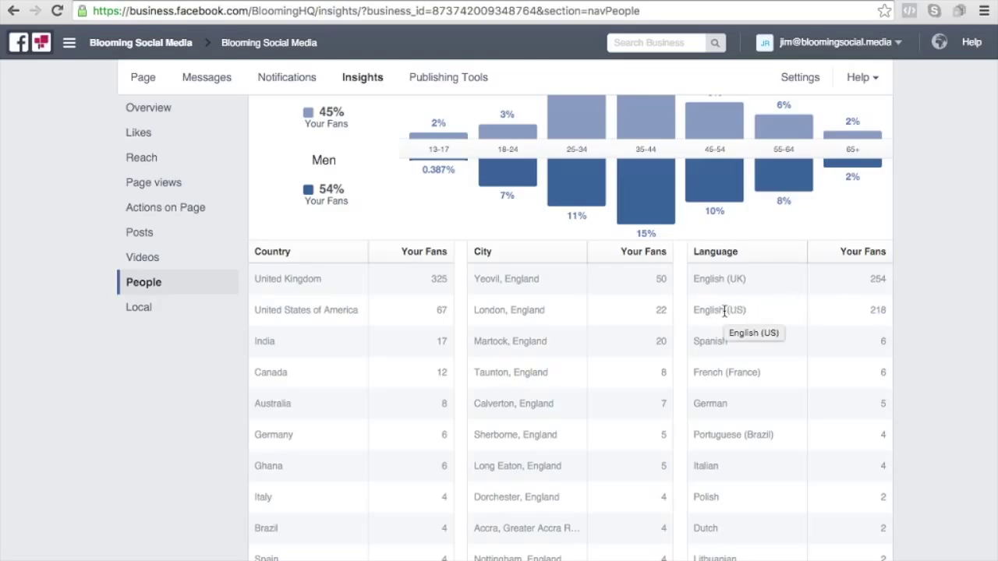
scroll(724, 311, "up", 2)
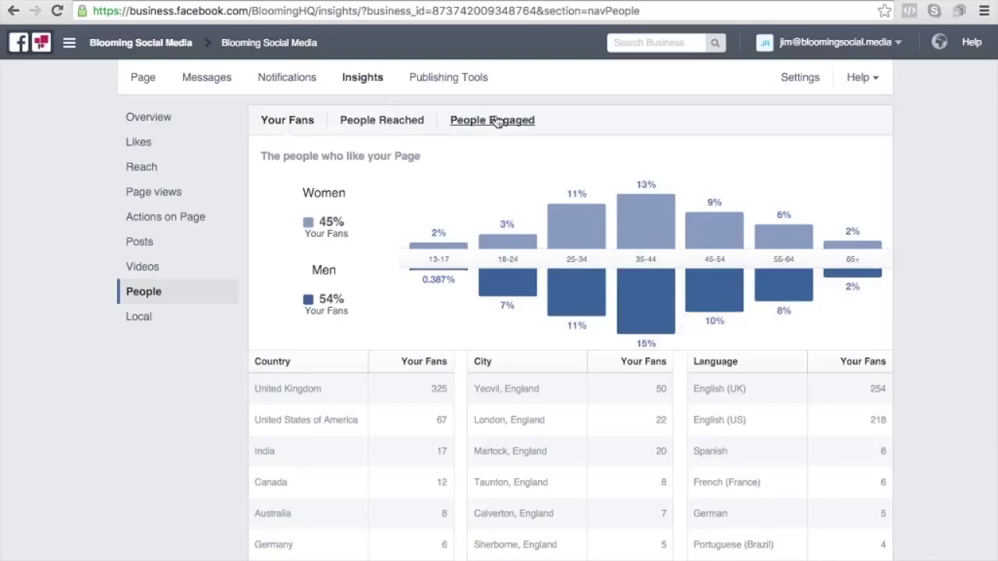
Compare the demographics of People Reached and People Engaged with those of the Page's fans.
left_click(391, 126)
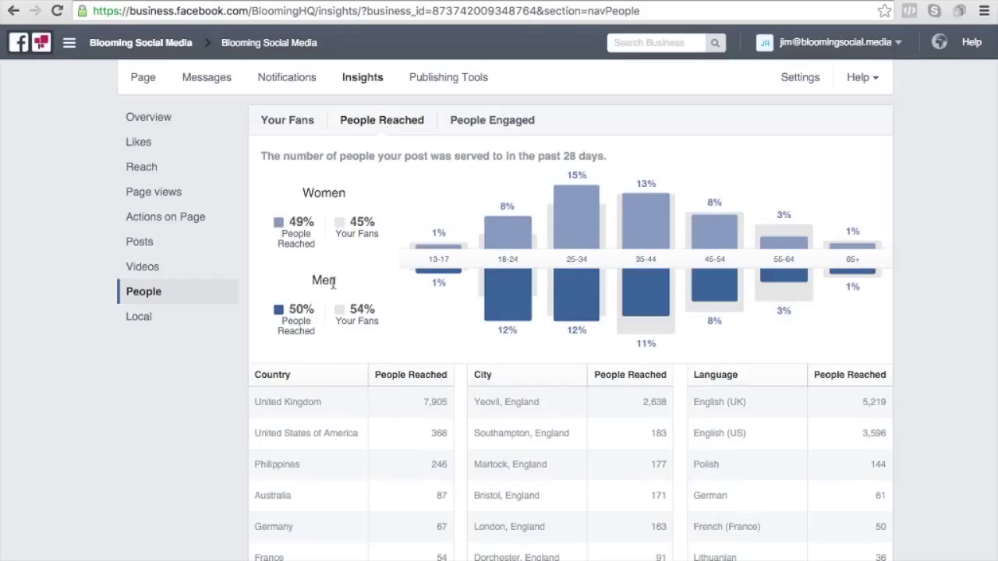
mouse_move(509, 205)
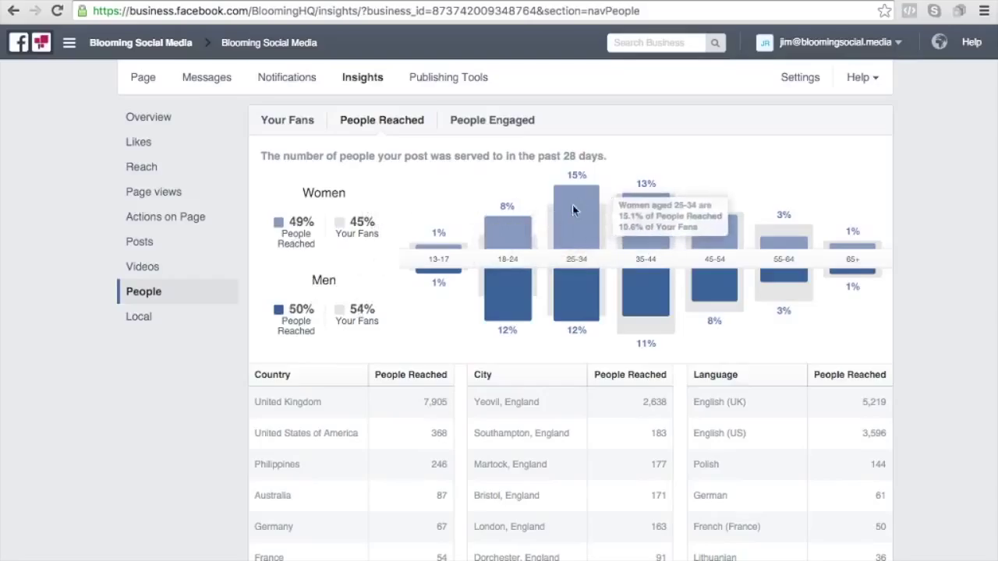
mouse_move(739, 233)
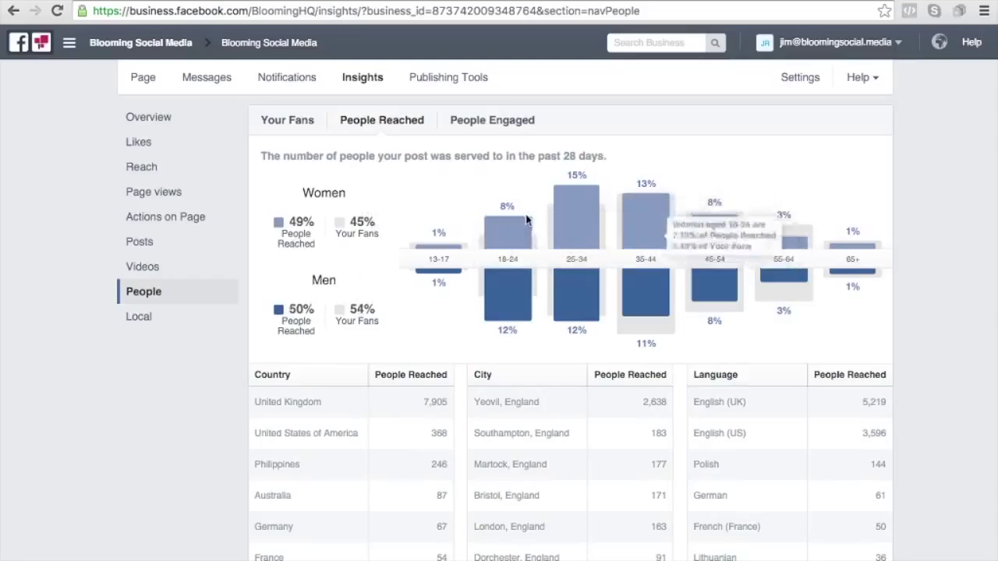
mouse_move(782, 302)
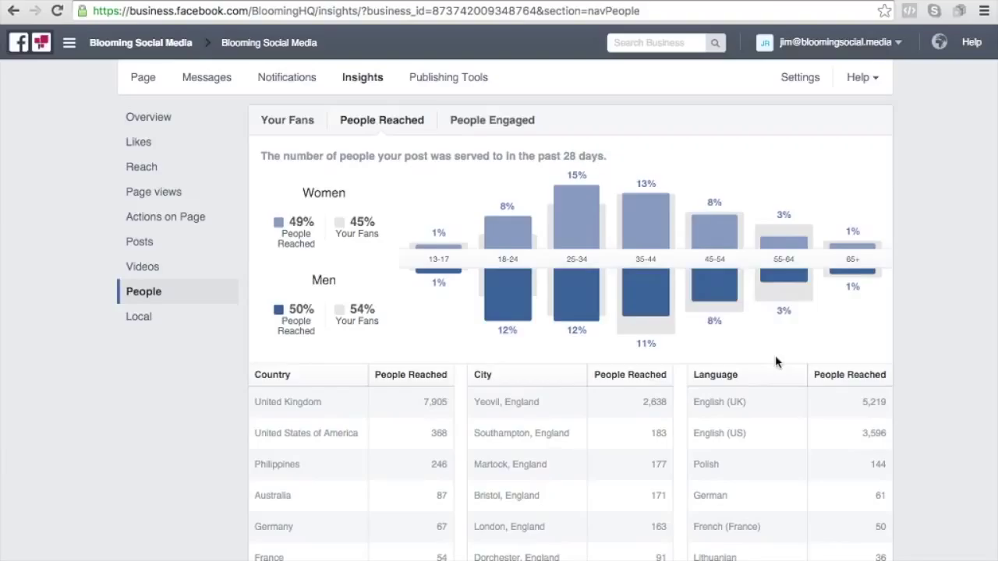
scroll(776, 361, "down", 2)
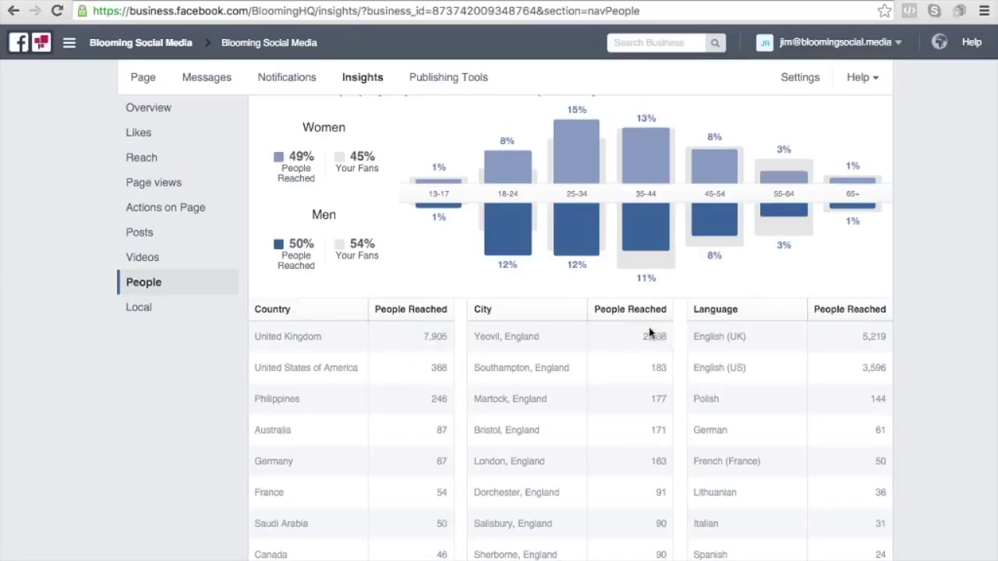
scroll(650, 332, "up", 2)
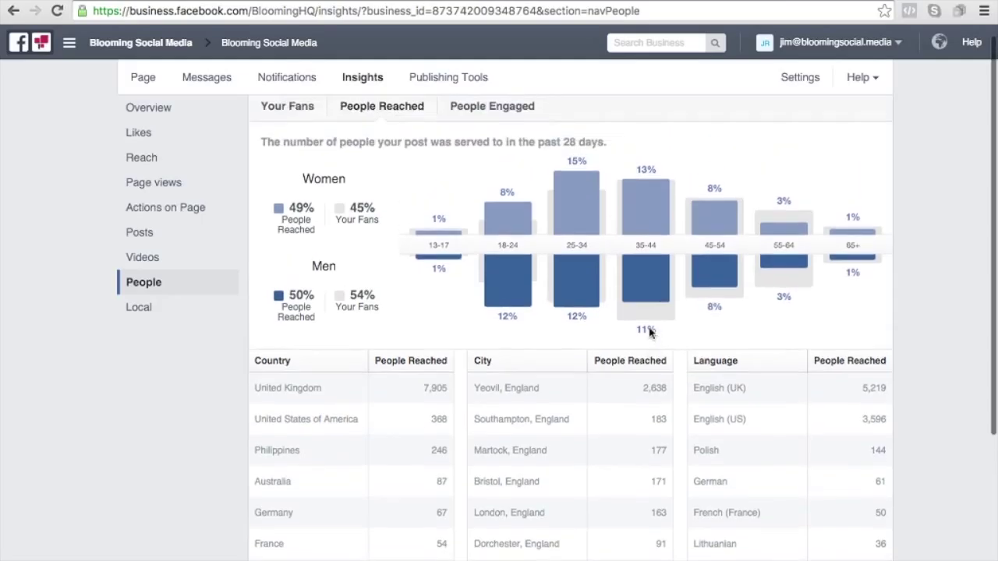
left_click(474, 127)
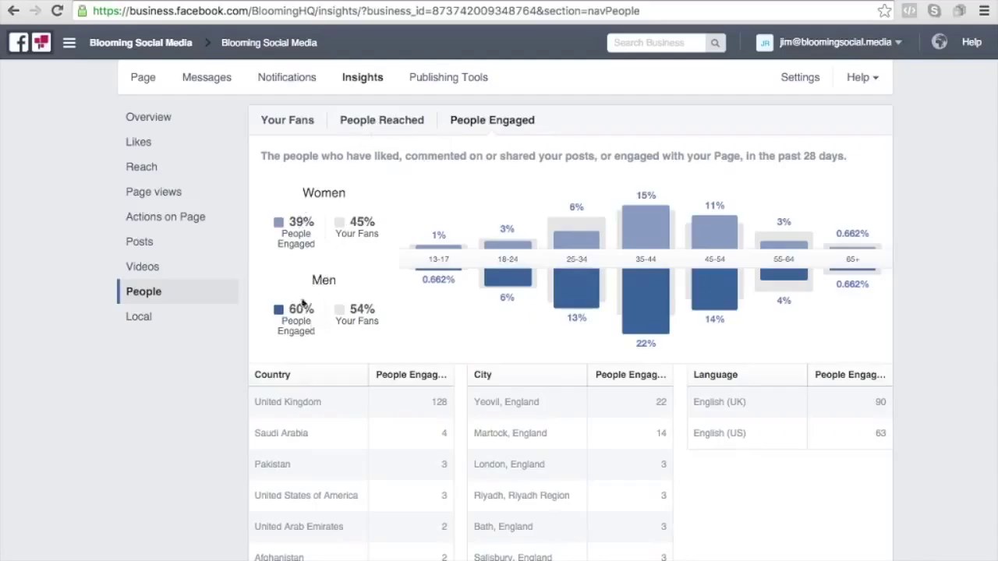
mouse_move(711, 295)
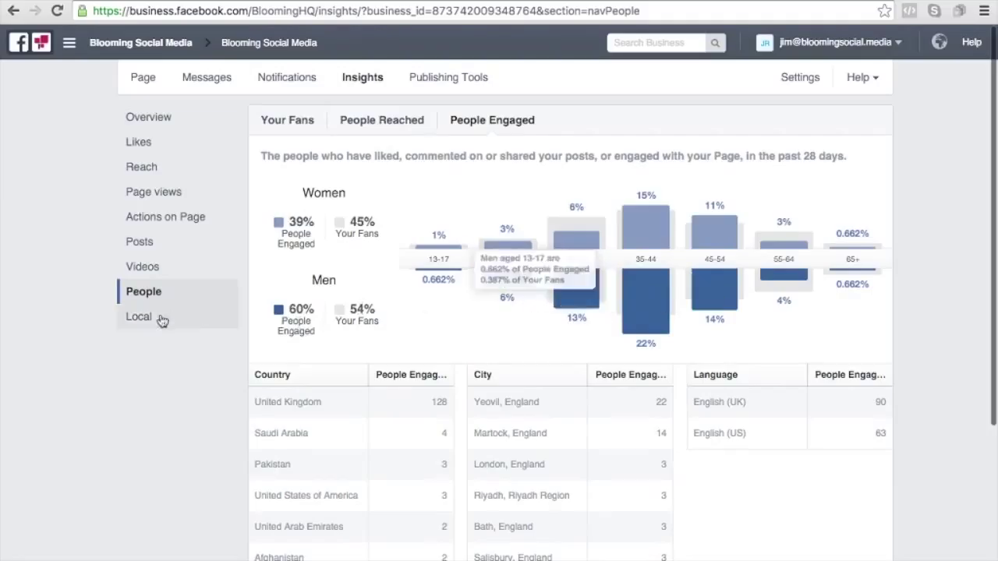
Open the Local insights and set the date range to 1Q and the radius to 150 m.
left_click(137, 318)
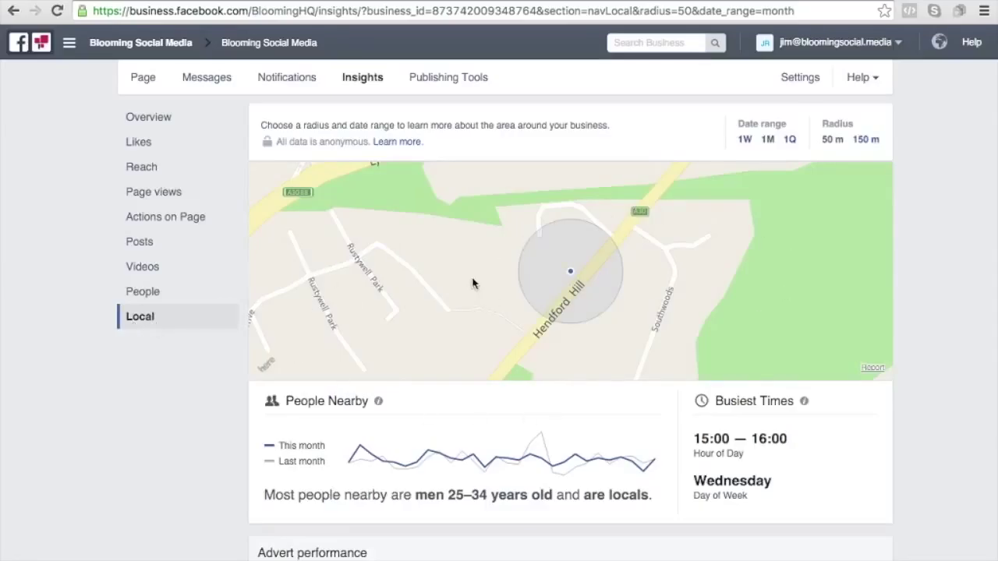
left_click(747, 142)
left_click(768, 140)
left_click(790, 139)
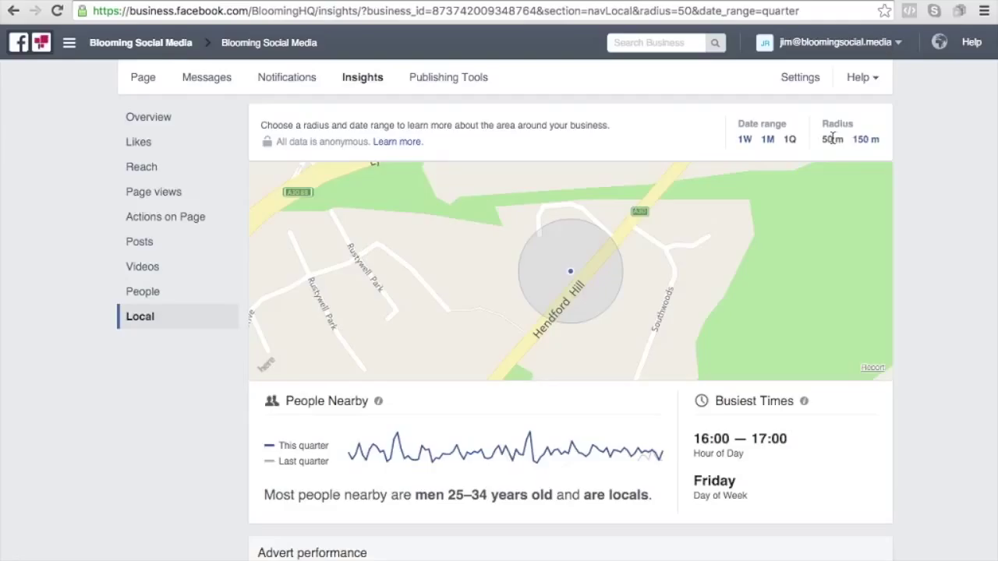
left_click(871, 139)
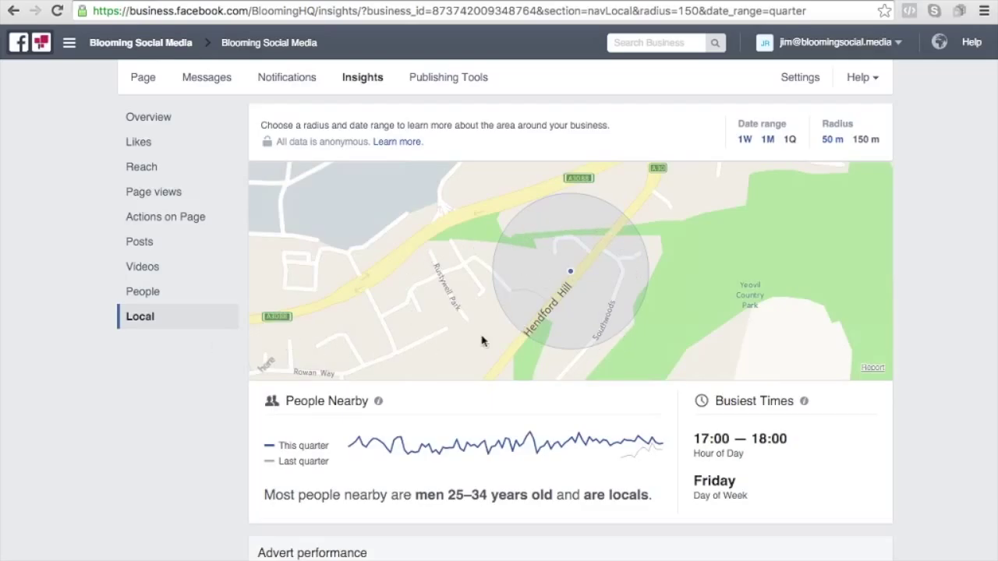
Examine the local area map with the People Nearby trend and the Busiest Times.
scroll(897, 328, "down", 5)
scroll(898, 328, "up", 2)
scroll(929, 356, "down", 2)
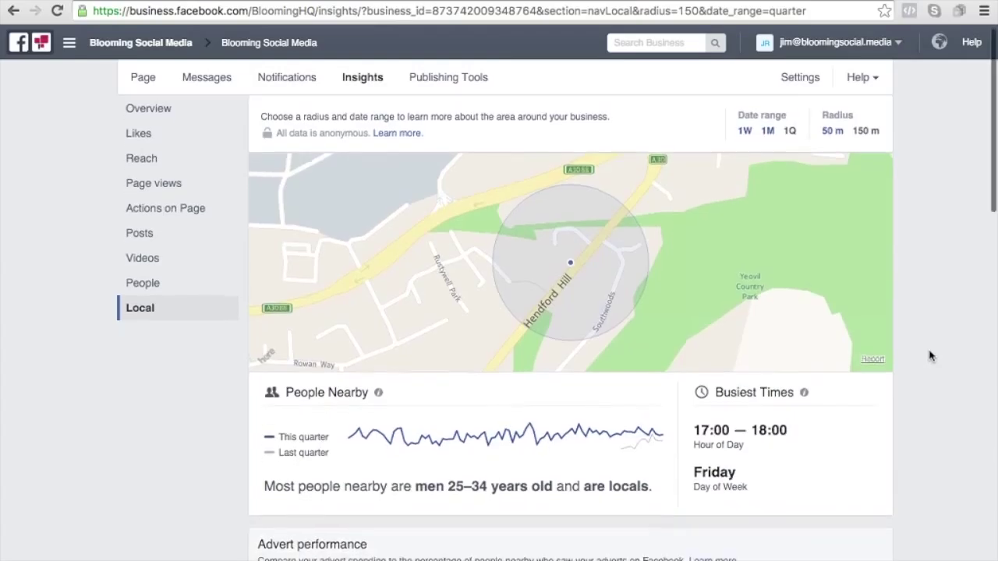
mouse_move(380, 366)
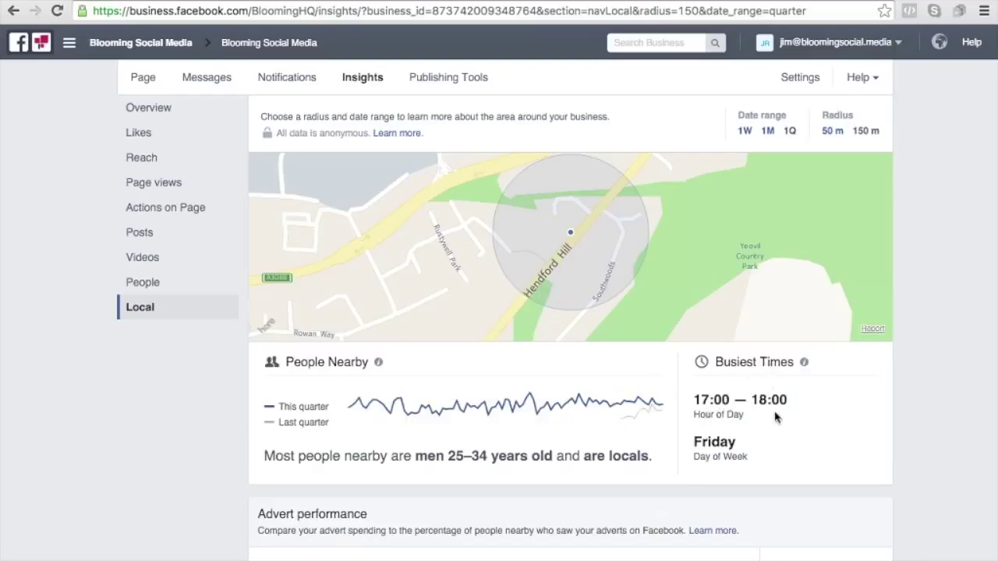
scroll(839, 427, "down", 2)
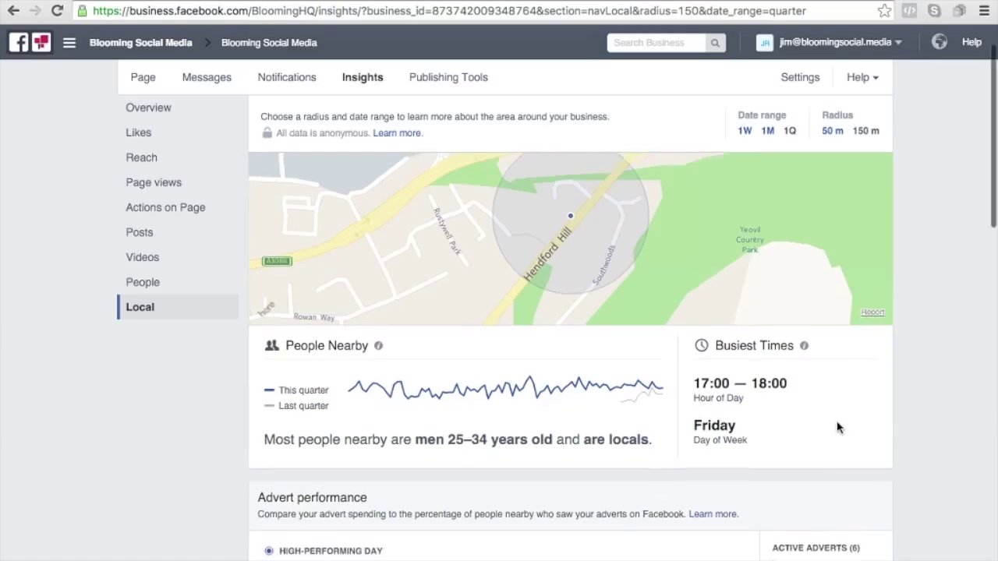
scroll(802, 369, "up", 3)
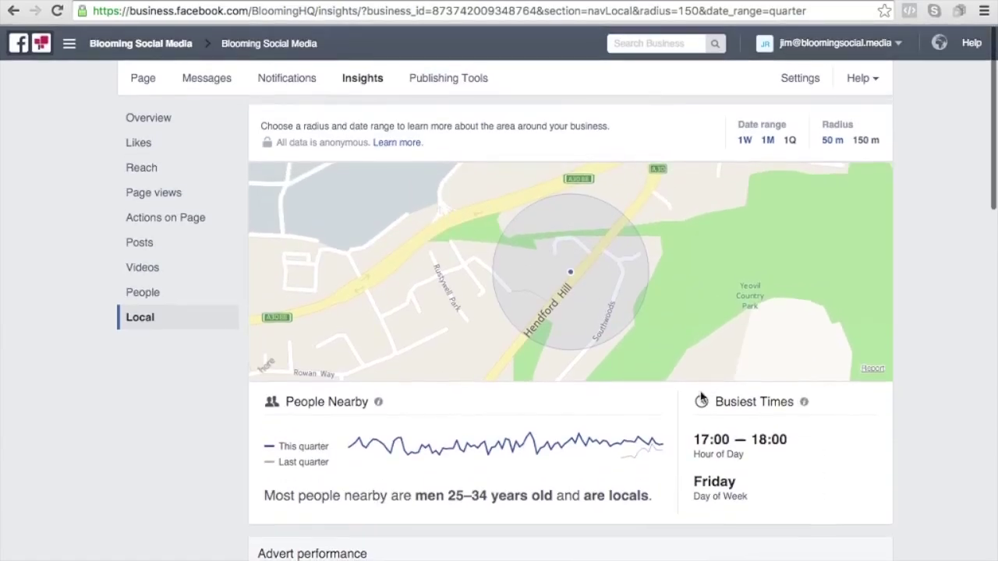
Review the local Advert performance charts for people reached and amount spent, and check an active advert's results.
scroll(813, 458, "down", 8)
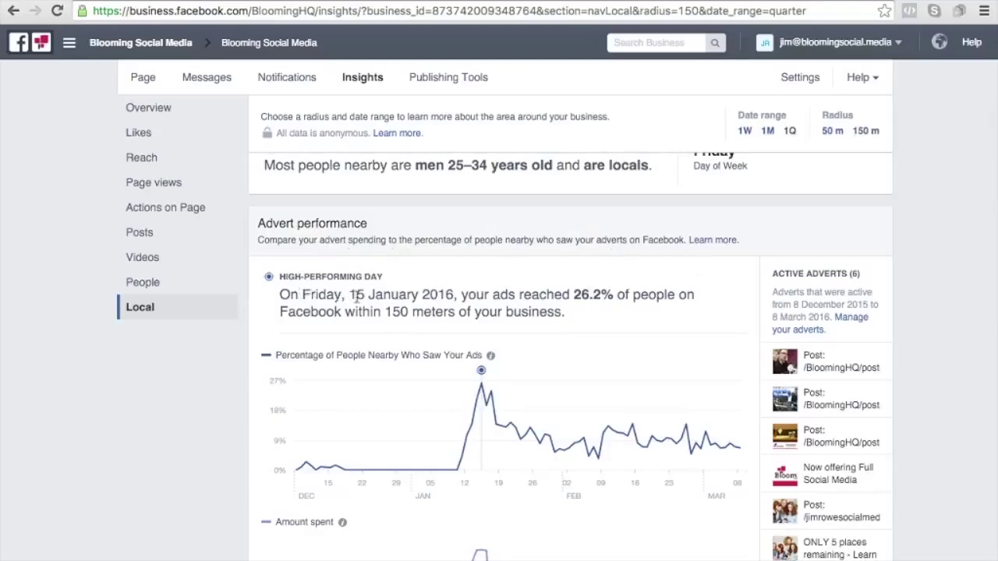
mouse_move(592, 298)
mouse_move(477, 388)
scroll(681, 428, "down", 5)
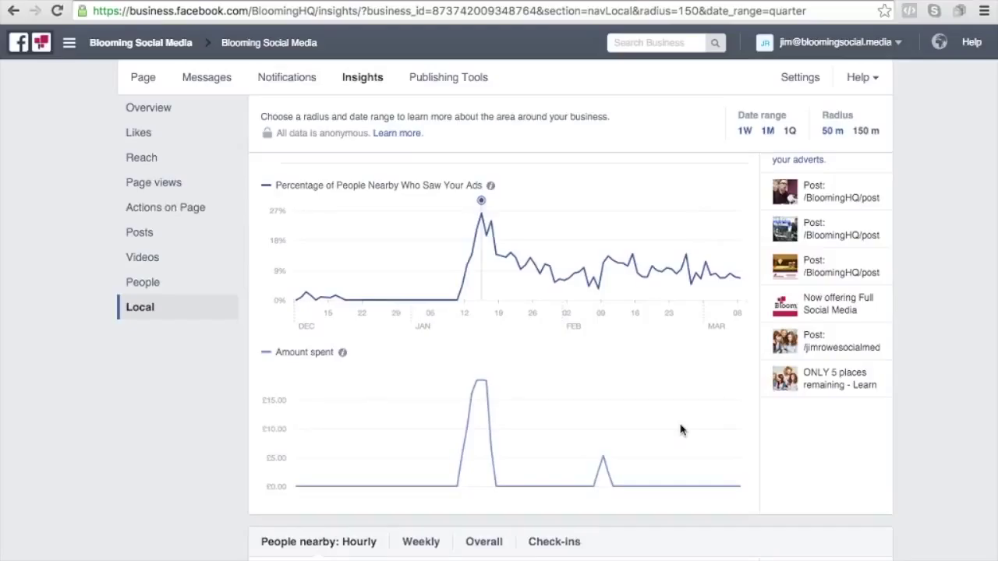
mouse_move(802, 188)
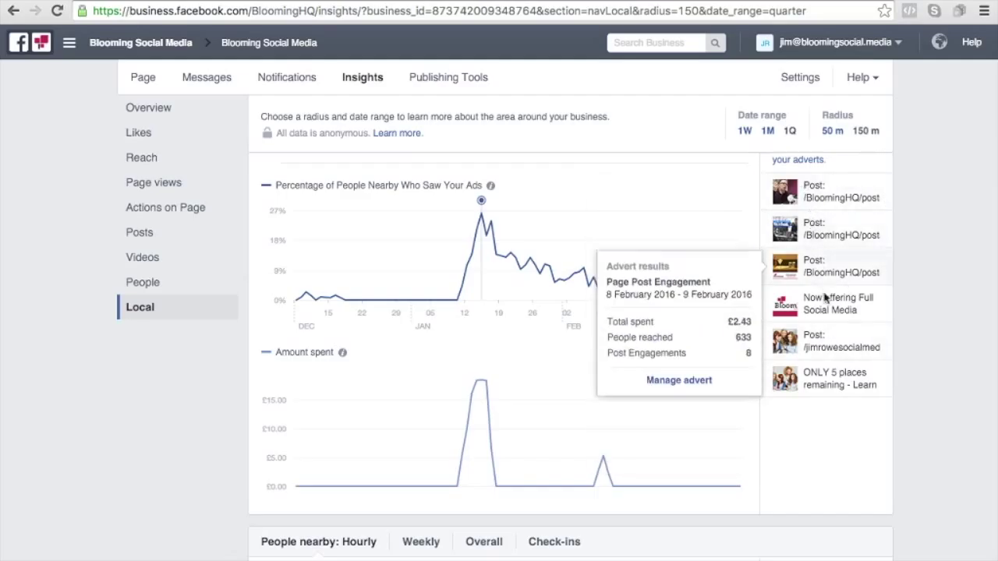
View the hourly People nearby chart and the Reach People Nearby advert suggestion.
scroll(842, 398, "down", 3)
scroll(844, 408, "down", 3)
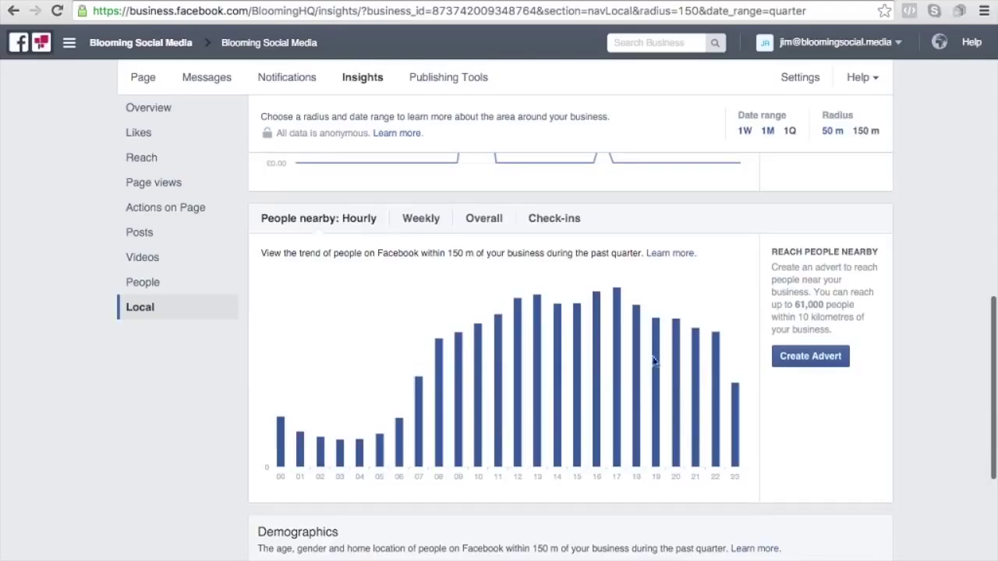
scroll(329, 239, "up", 2)
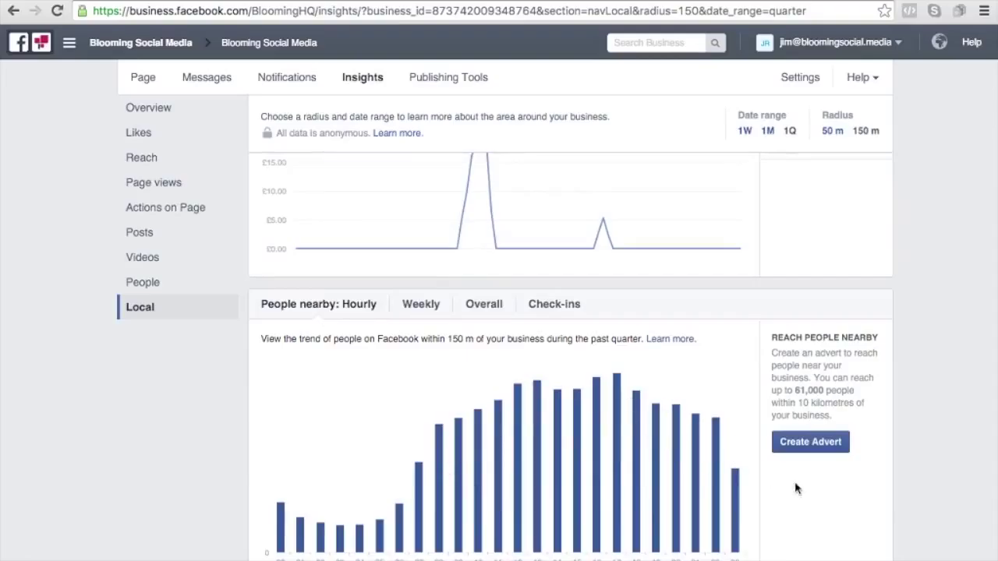
Review the local People nearby chart by hour, then its Weekly, Overall and Check-ins views.
scroll(798, 487, "down", 3)
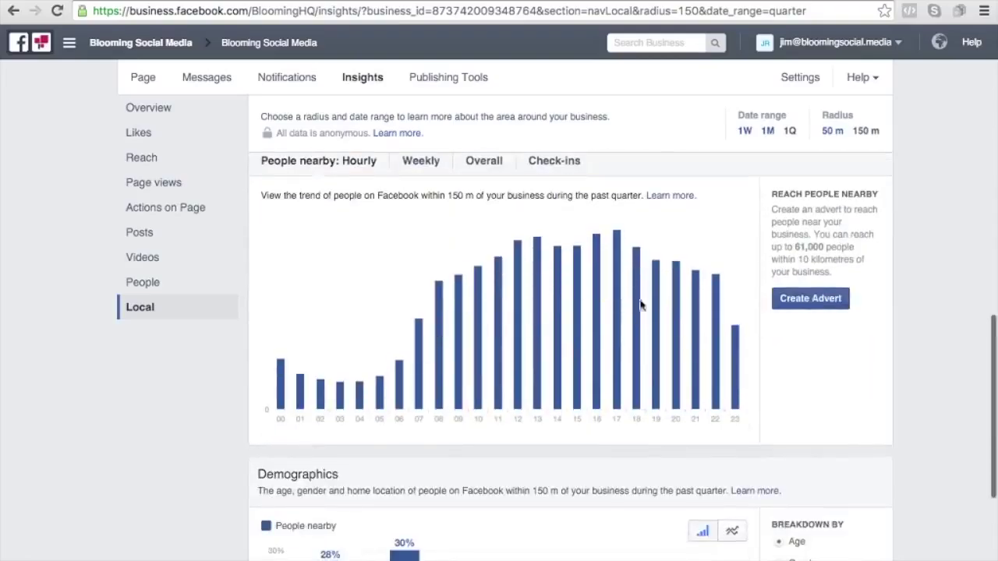
scroll(819, 391, "down", 2)
scroll(780, 394, "up", 3)
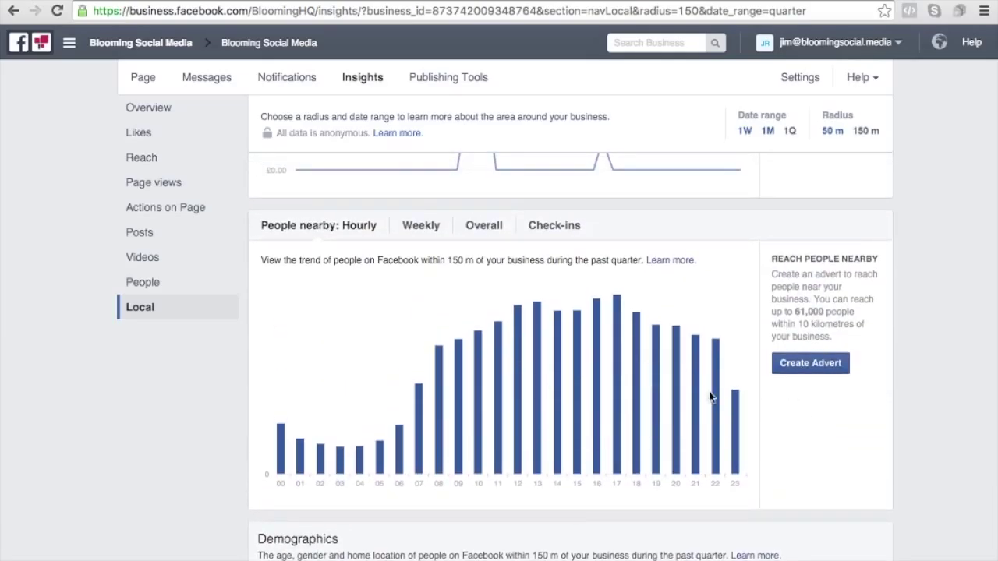
scroll(786, 451, "down", 3)
scroll(786, 451, "up", 3)
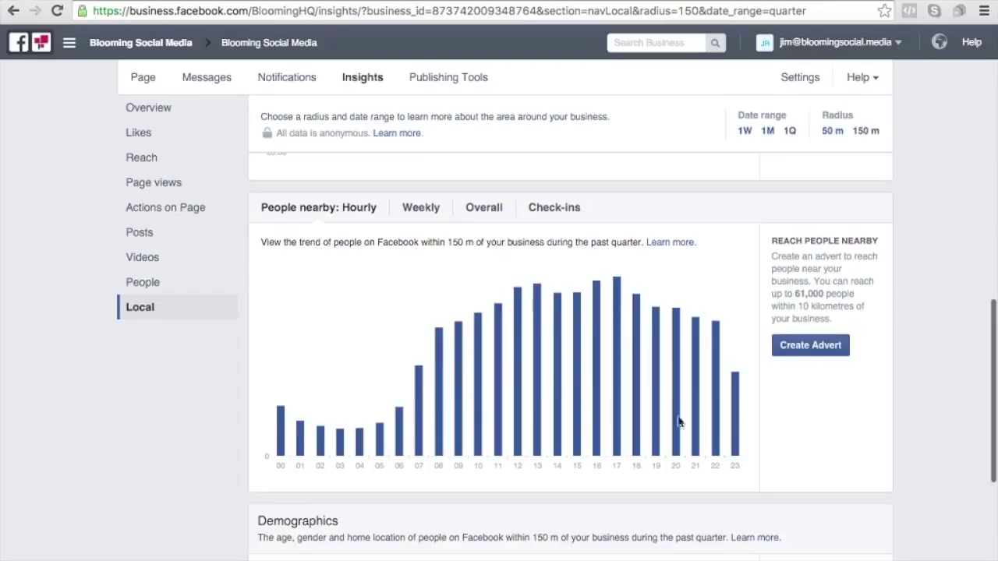
left_click(421, 211)
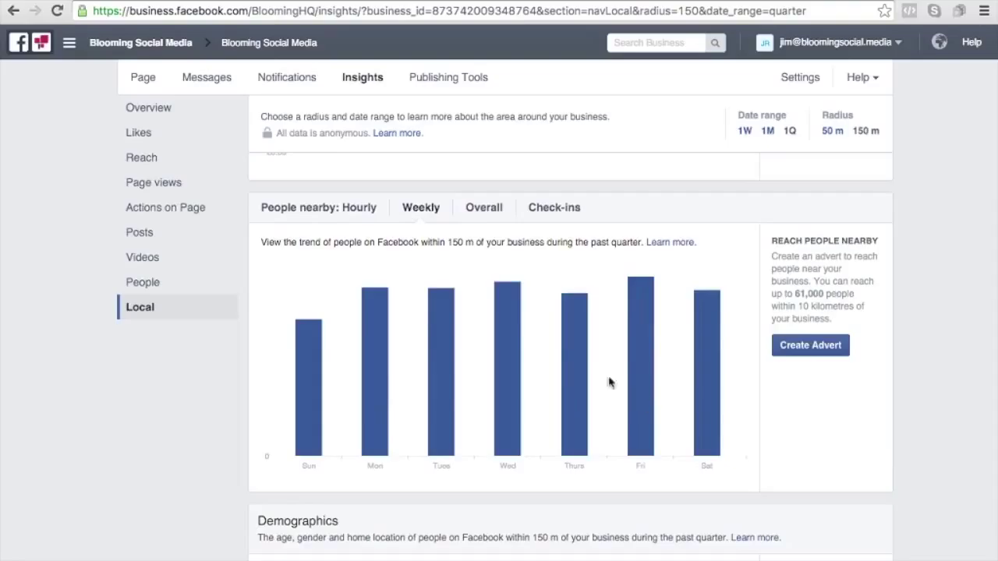
left_click(483, 211)
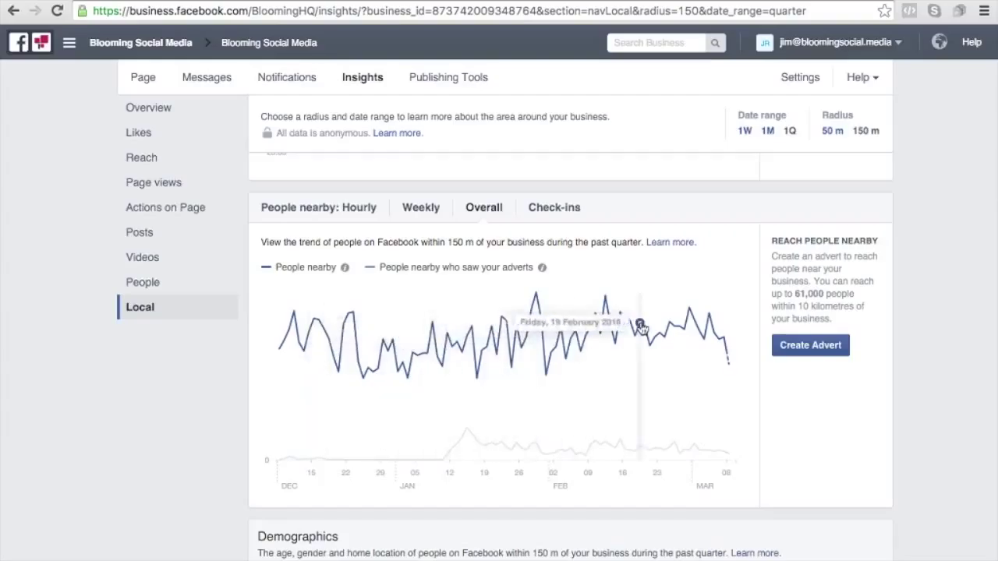
left_click(549, 208)
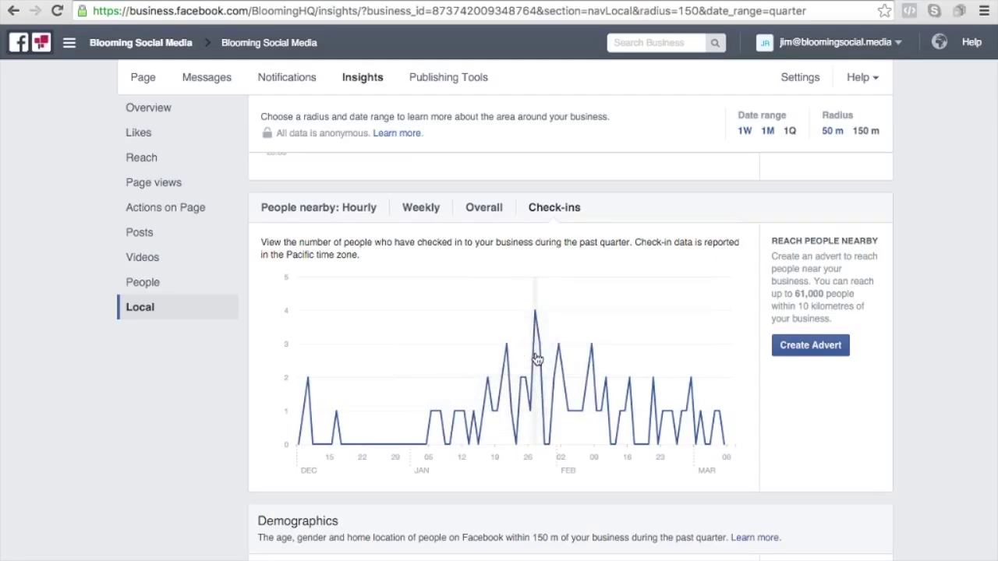
Review the local Demographics by age, and break them down by gender, home location, and age and gender.
scroll(697, 362, "down", 4)
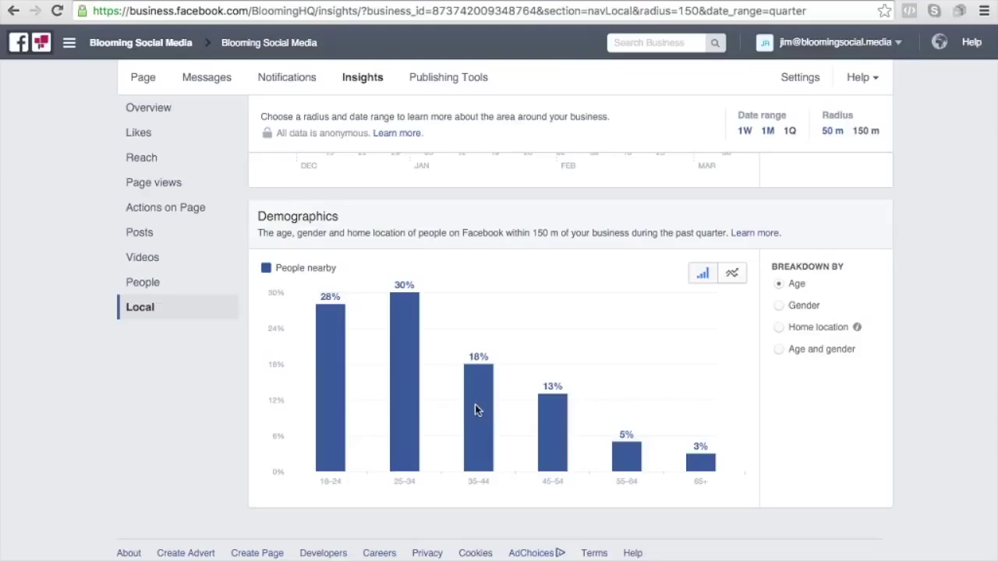
left_click(781, 305)
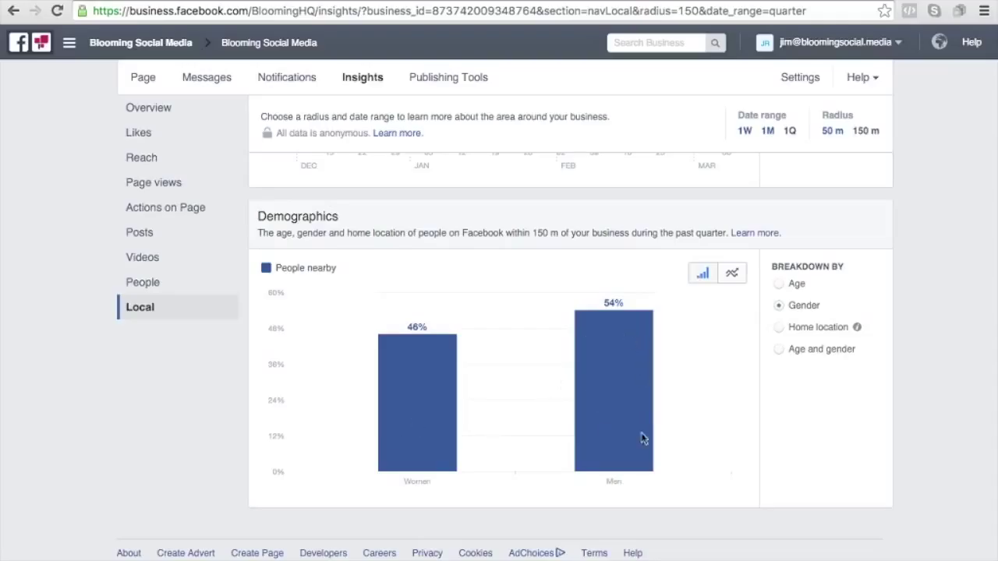
left_click(779, 328)
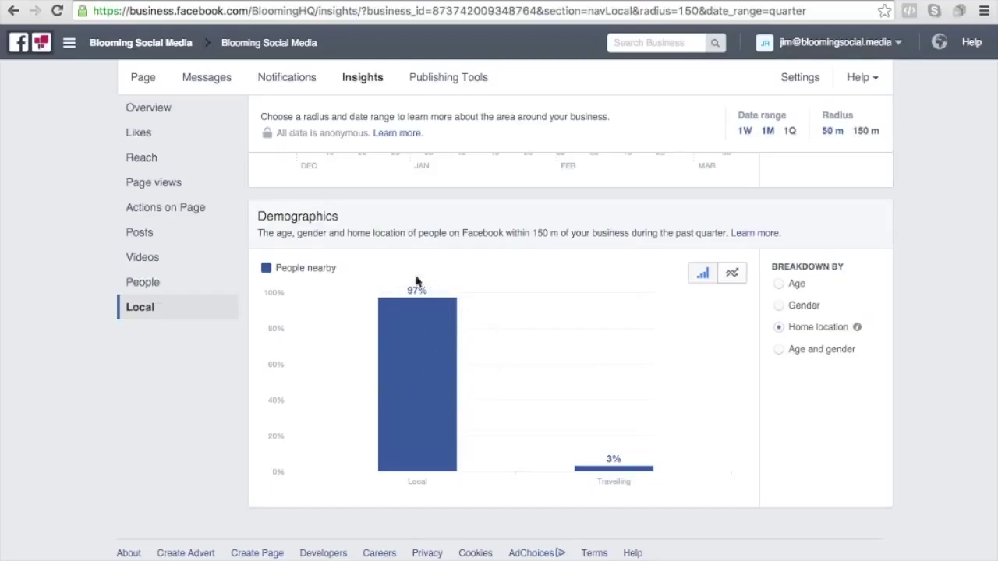
left_click(779, 350)
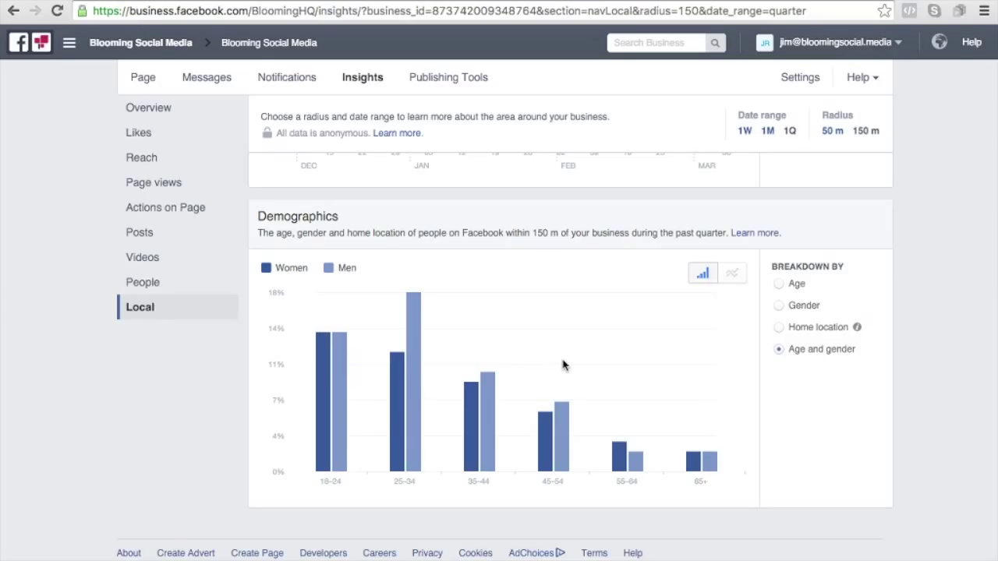
Return to the Overview section of the Page's Insights.
scroll(564, 366, "up", 15)
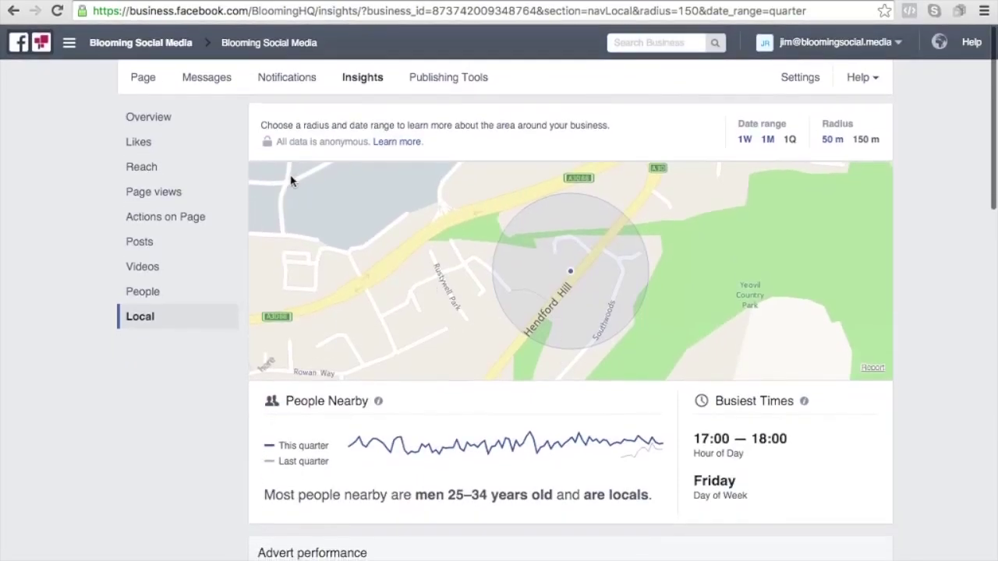
left_click(152, 127)
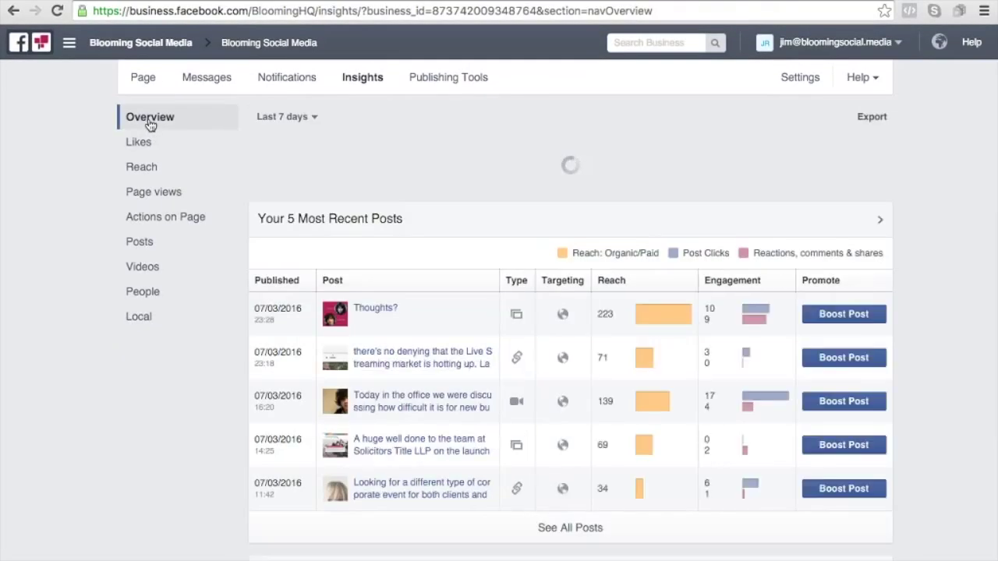